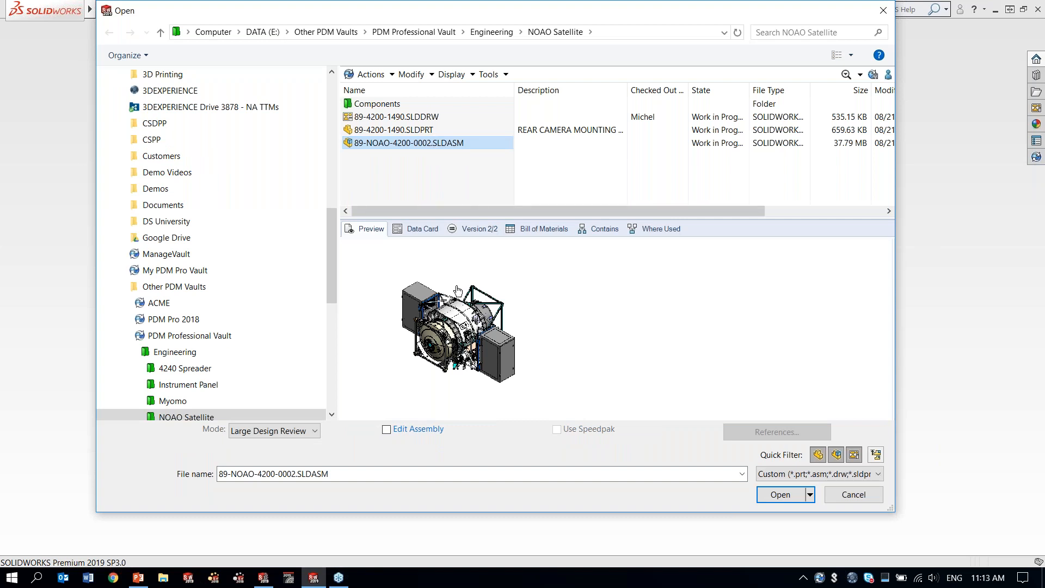
Step: Open the drawing 89-4200-1490.SLDDRW from the NOAO Satellite folder and display the SOLIDWORKS Inspection commands
left_click(423, 116)
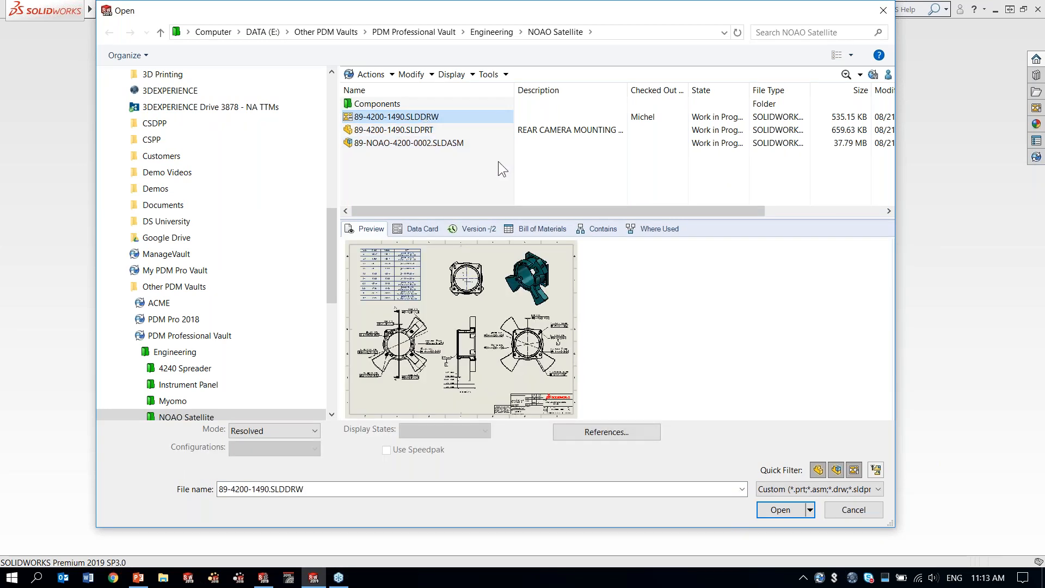
left_click(772, 506)
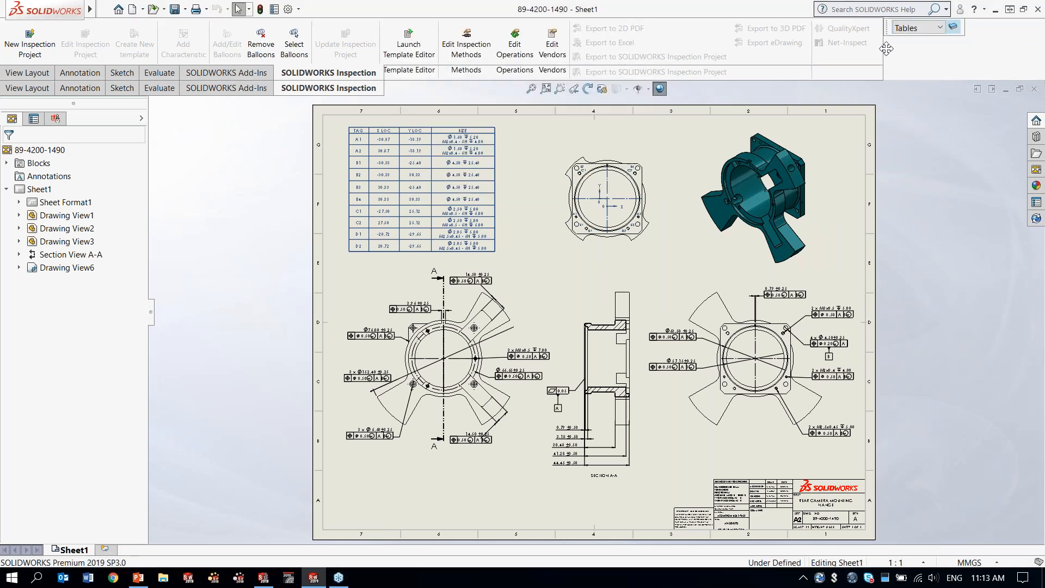
left_click(235, 78)
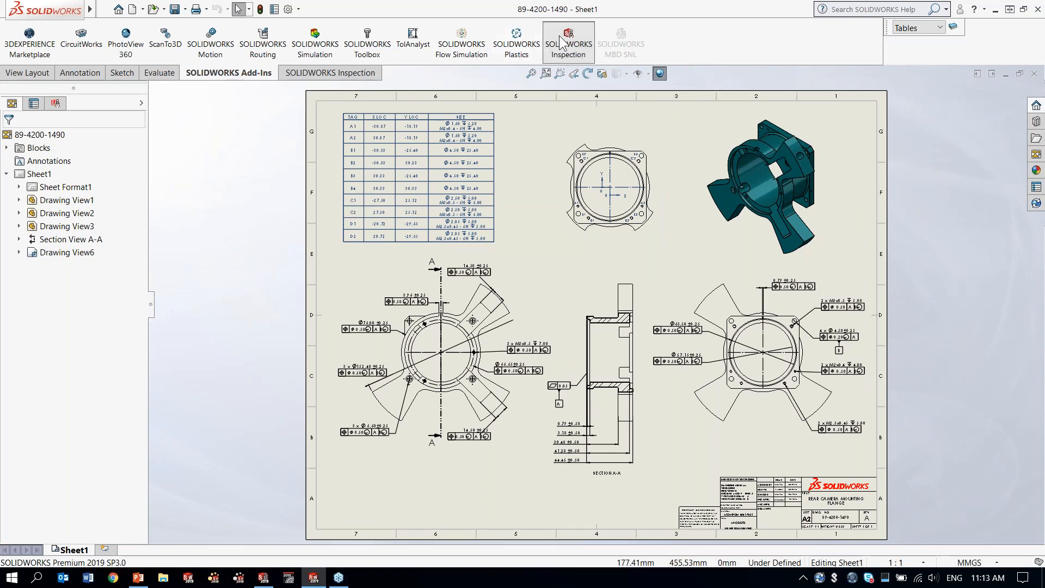
left_click(344, 74)
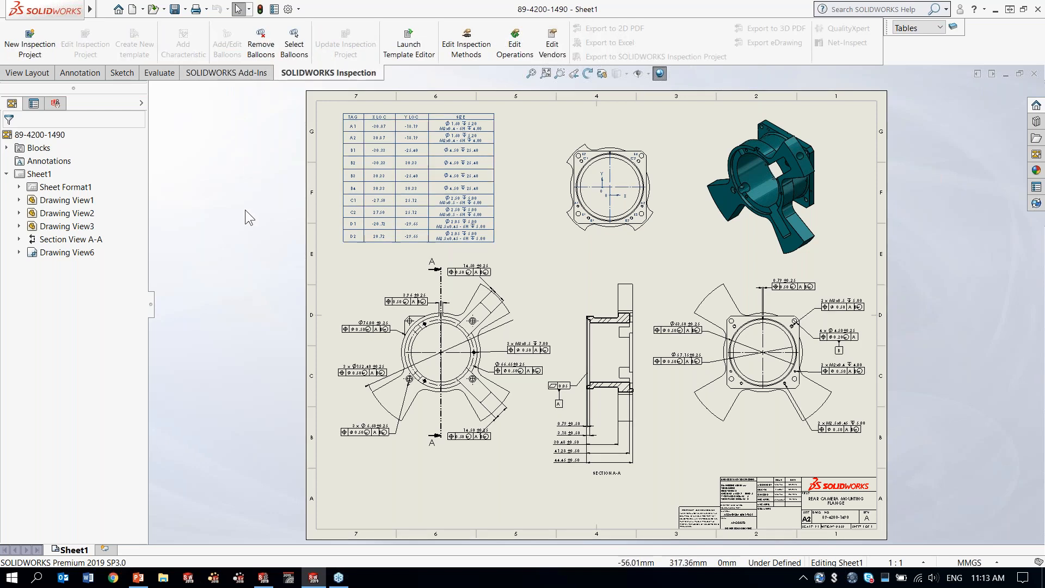
Step: Start a new inspection project for the drawing with the Default.swdot template
left_click(32, 39)
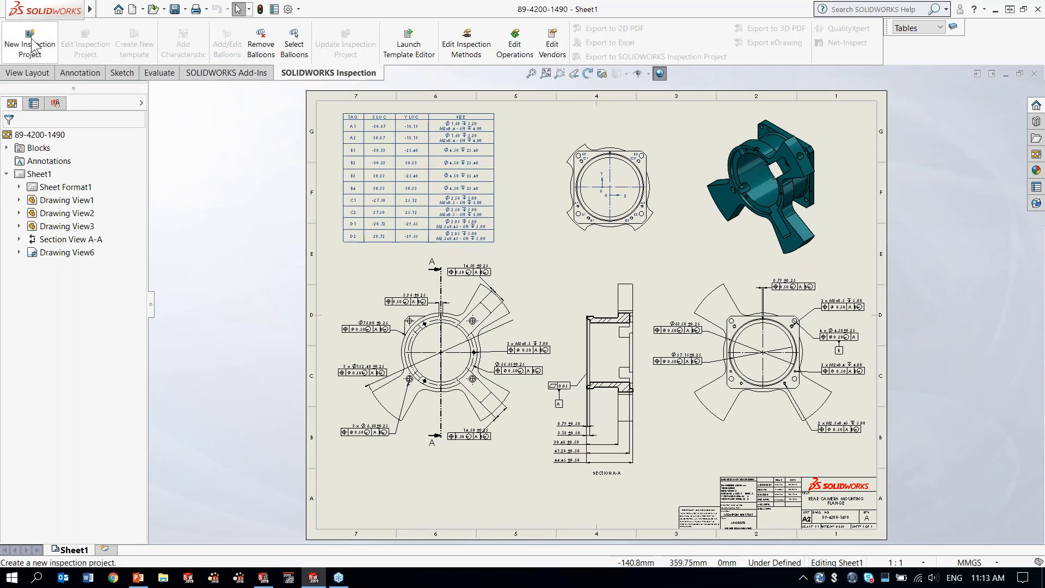
left_click_drag(166, 304, 299, 303)
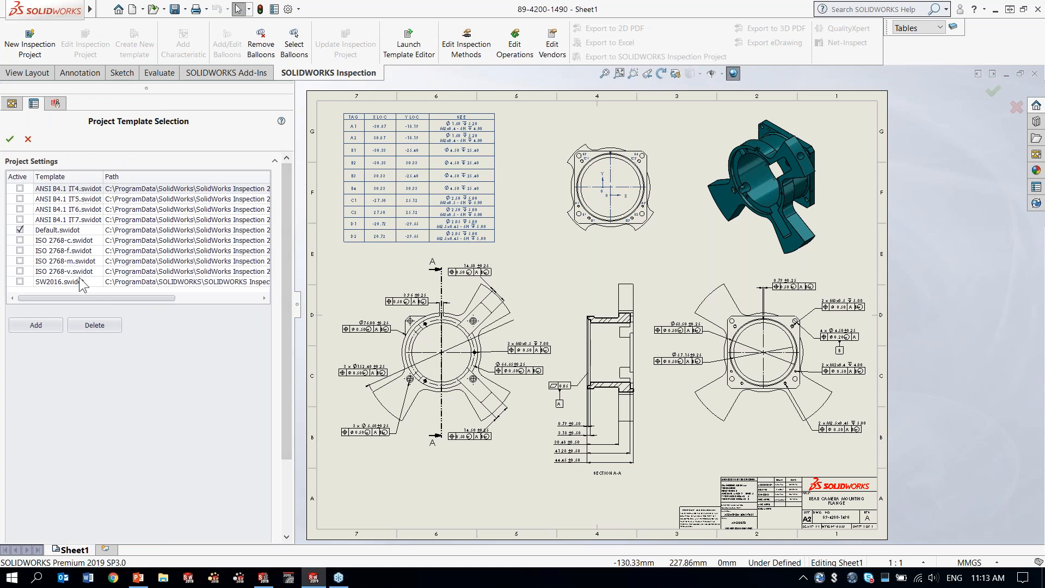
left_click(9, 140)
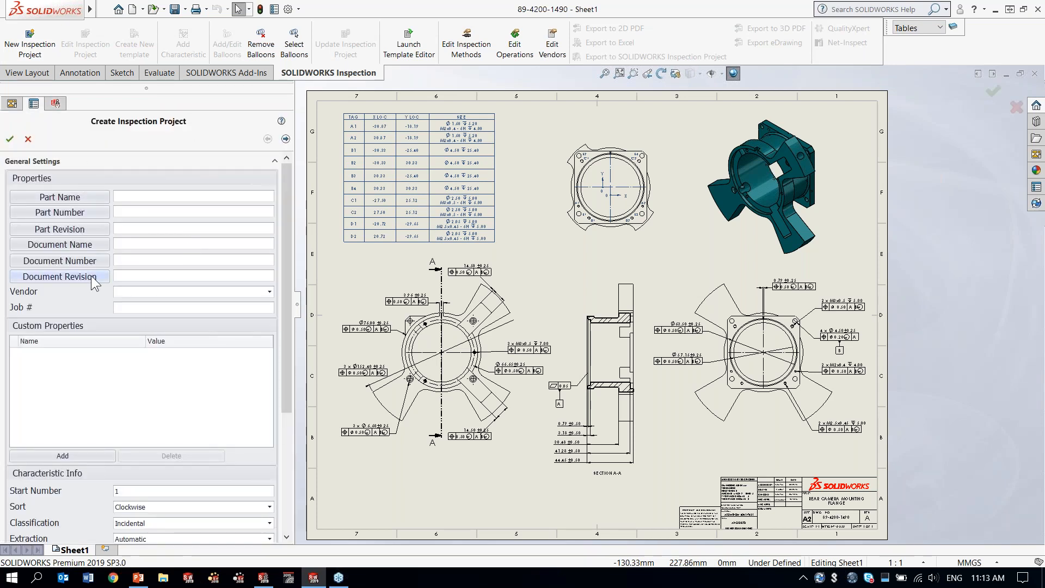
Step: Link the project's Part Name to the model's DWG_TITLE property and the Part Number to its NEXT_ASSY property
left_click(77, 198)
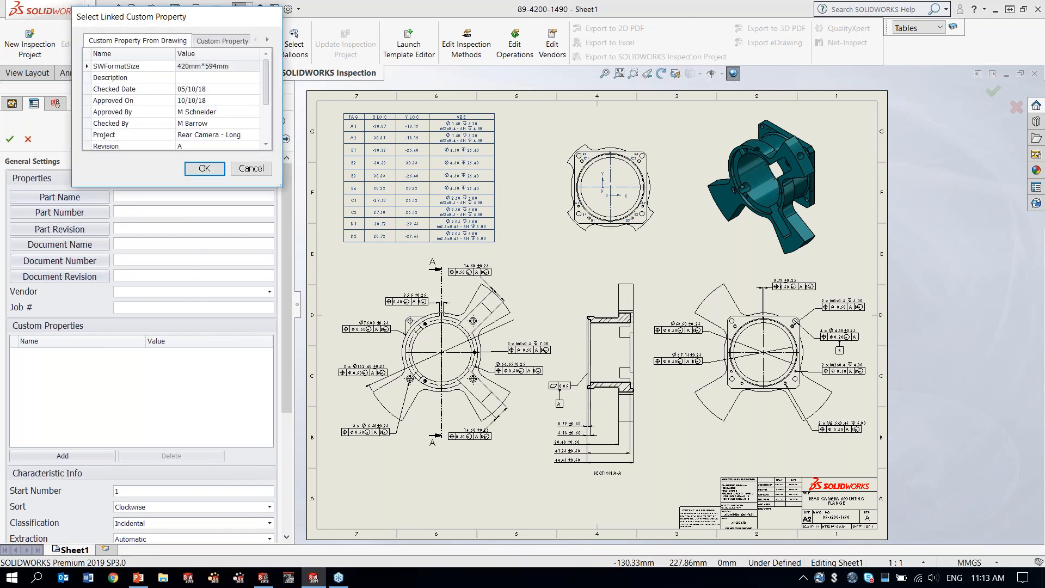
left_click(215, 41)
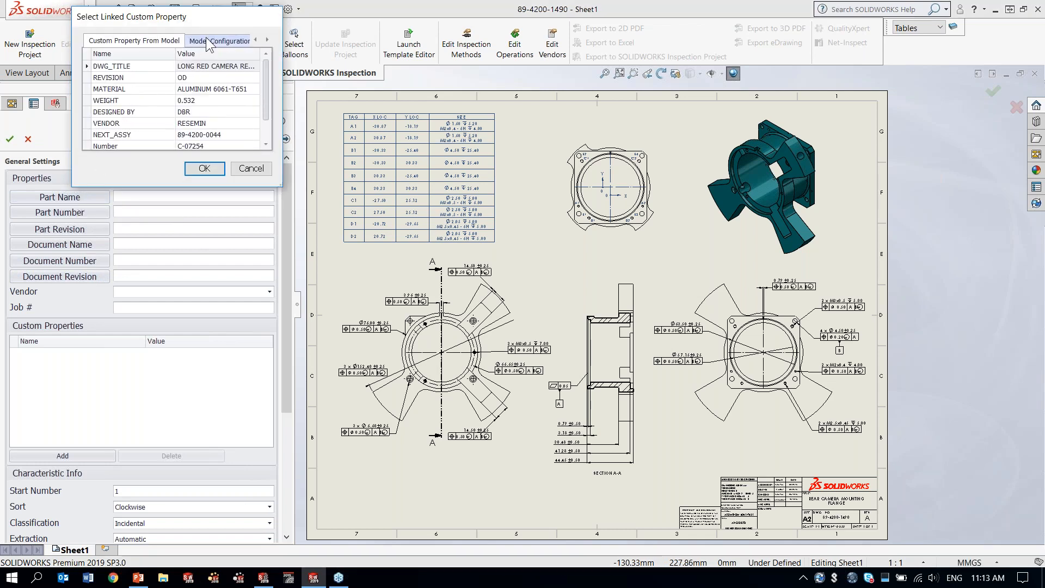
double_click(216, 66)
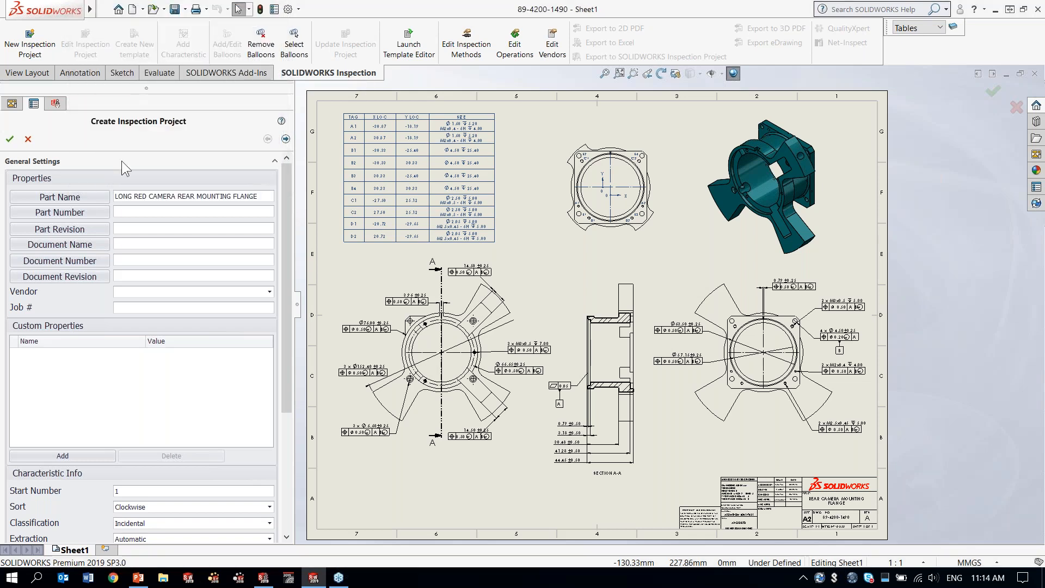
left_click(75, 215)
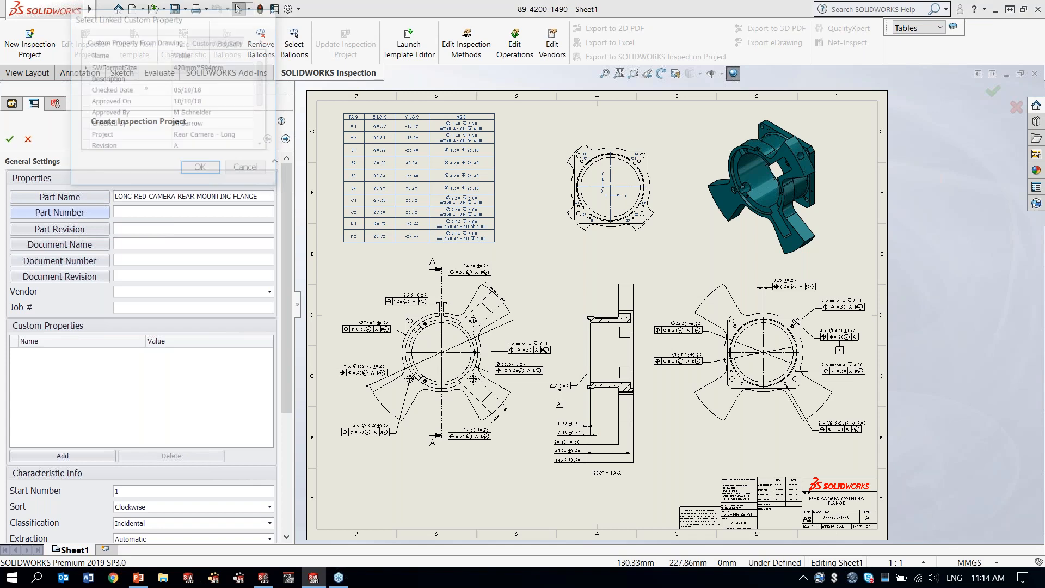
double_click(202, 138)
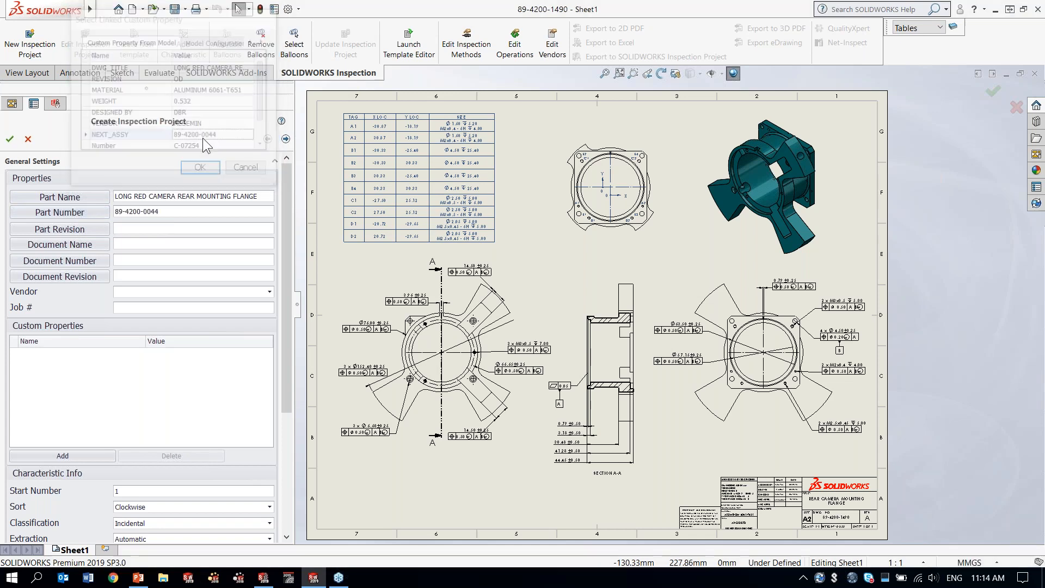
Step: Link the project's Part Revision to the drawing's Revision property, A
left_click(60, 229)
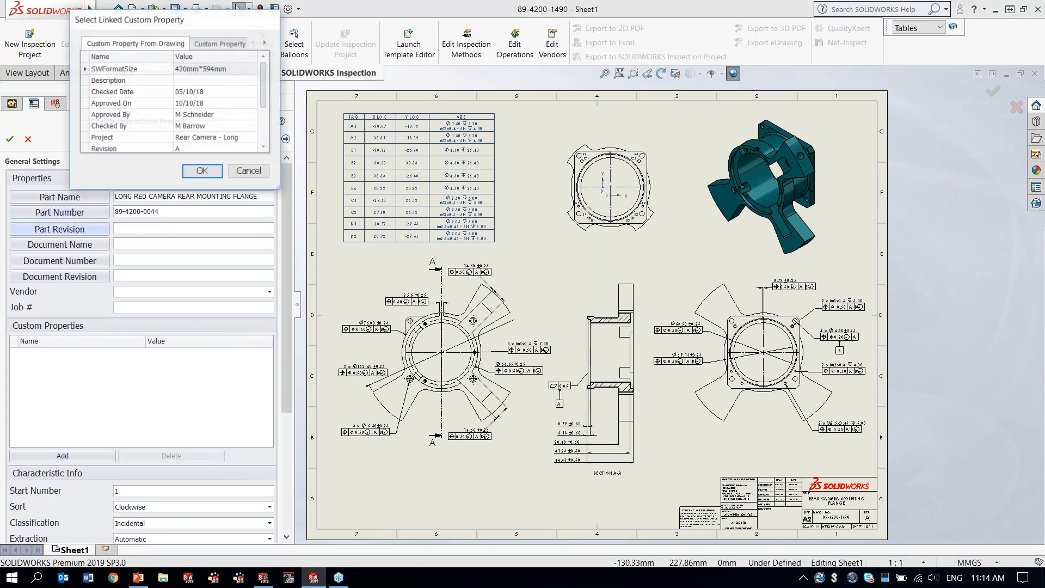
left_click(192, 140)
double_click(191, 137)
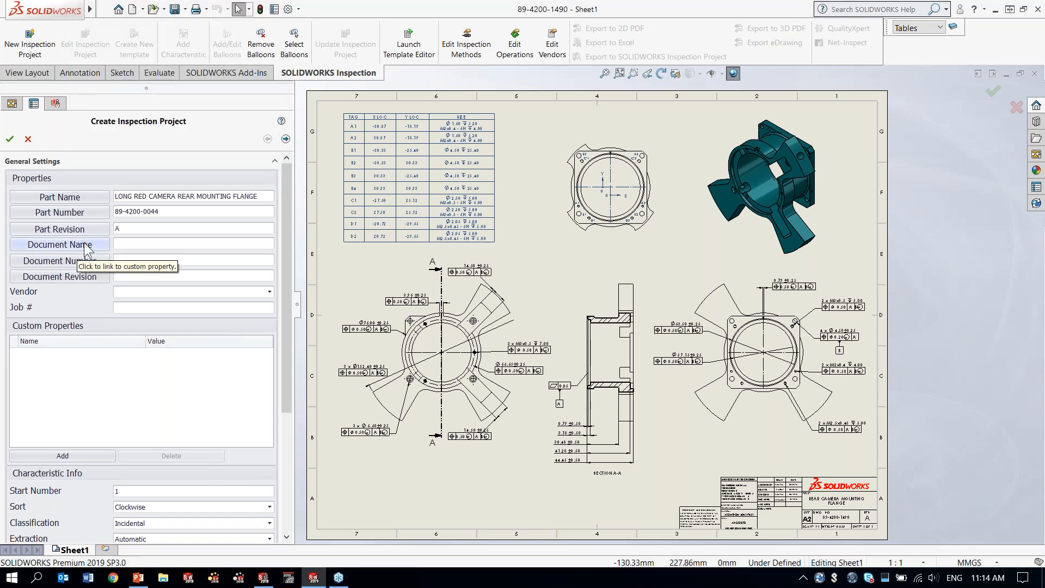
Step: Link the Document Name to the drawing's Project property, Rear Camera - Long, and the Document Number to the property with value C-07253
left_click(82, 247)
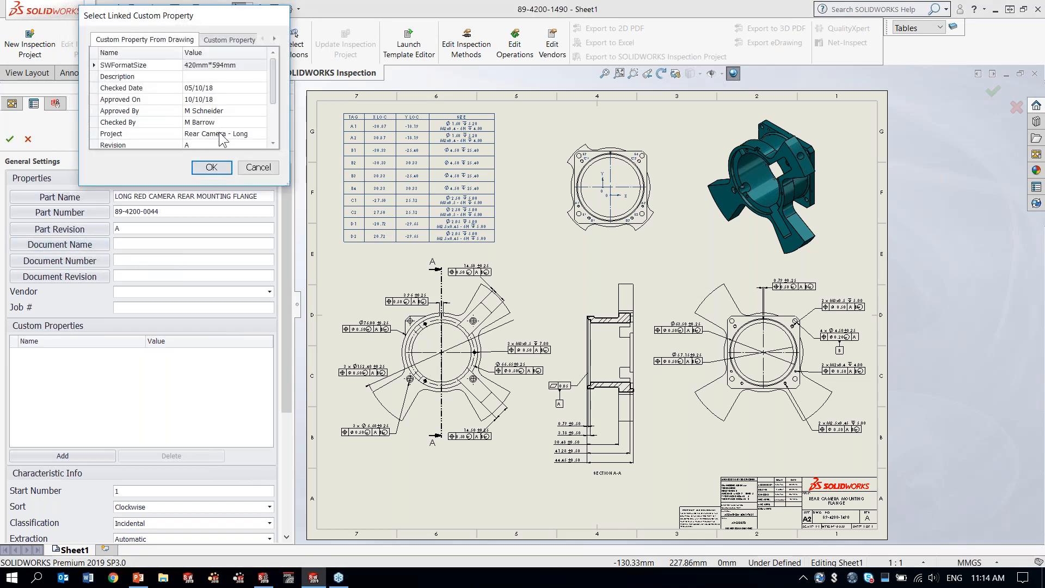
left_click(221, 134)
left_click(107, 262)
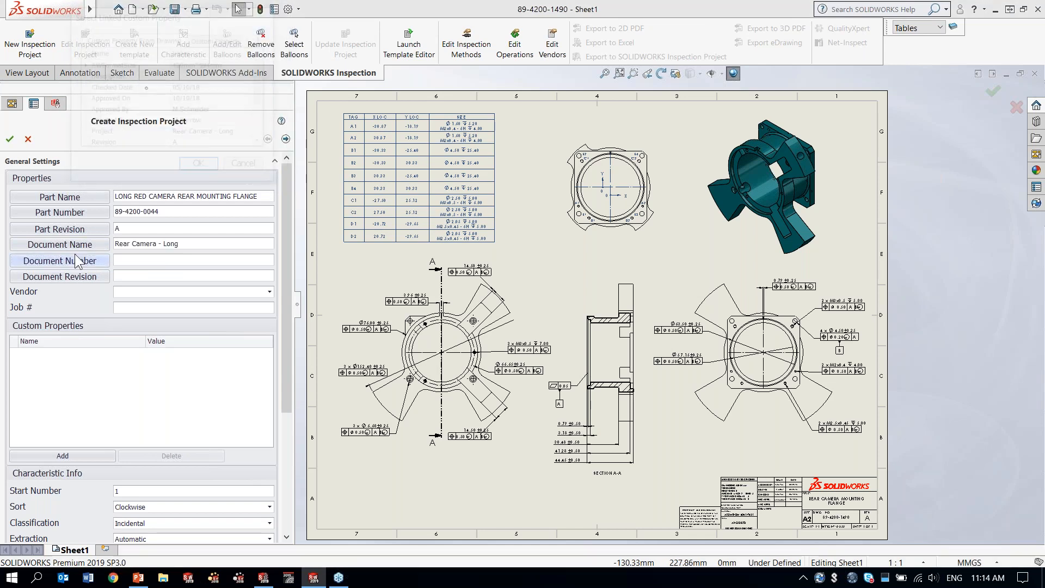
double_click(200, 133)
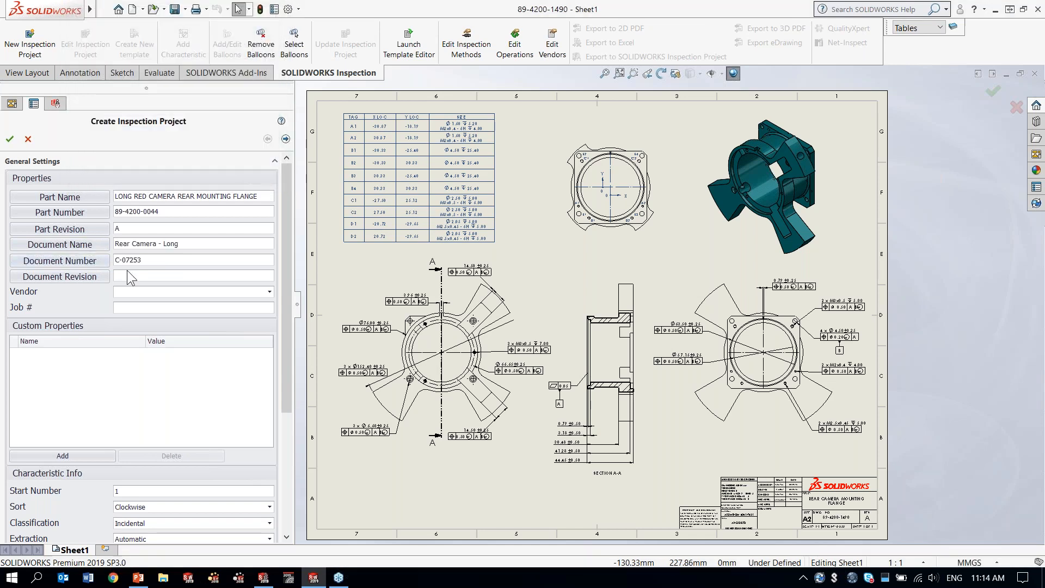
Step: Set the project's vendor to ACME and the job number to 1234
left_click(267, 292)
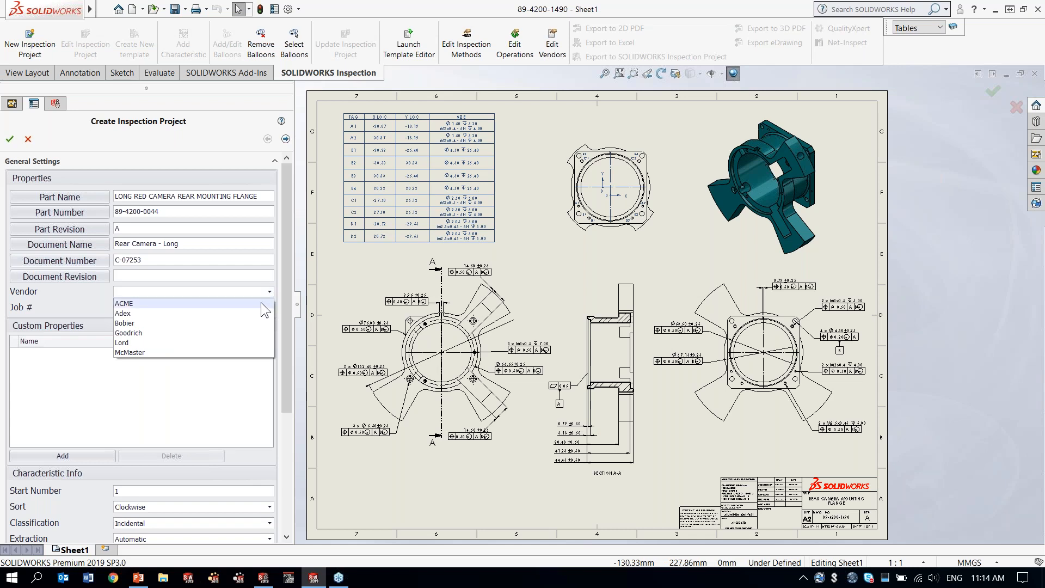
left_click(262, 303)
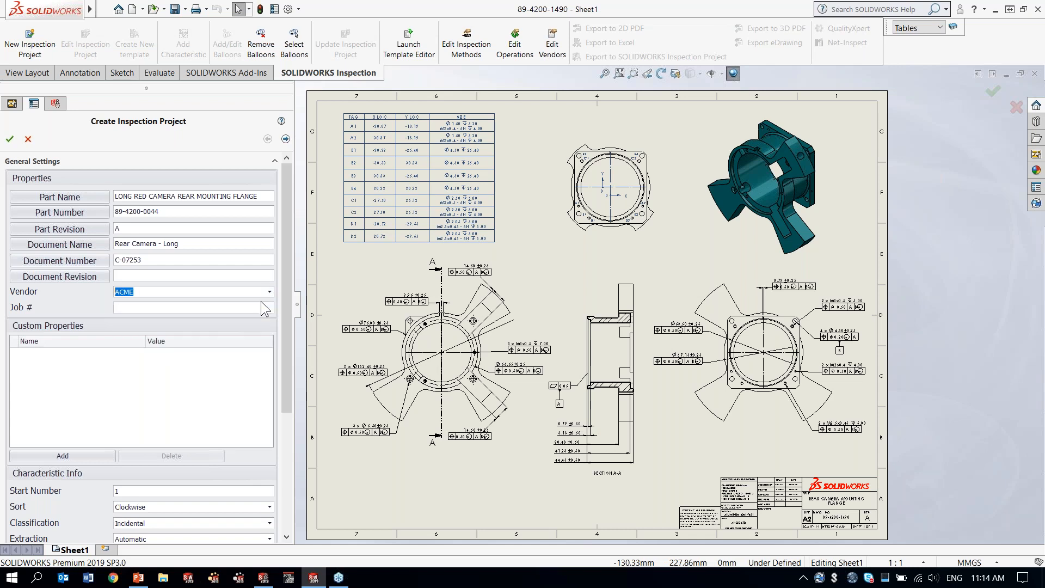
left_click(260, 308)
type("1234")
Step: Add a Material custom property to the project and link it to the model's material, ALUMINUM 6061-T651
left_click(83, 455)
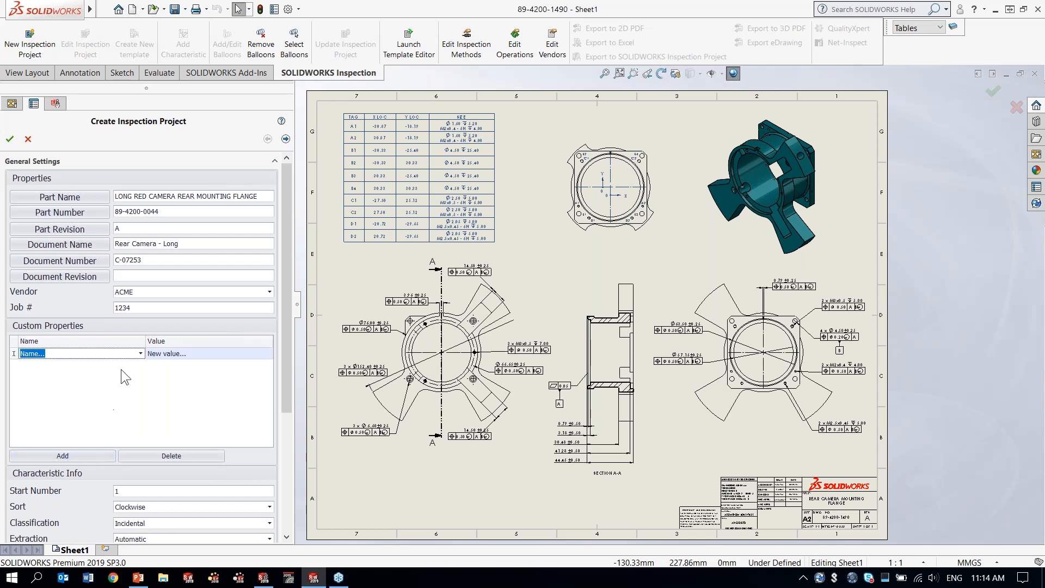
left_click(140, 353)
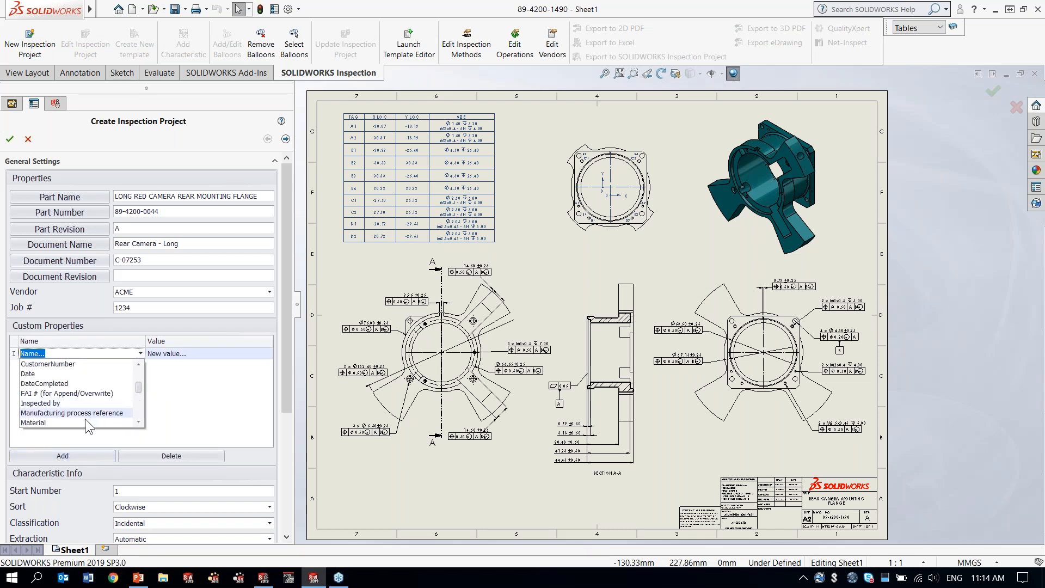
left_click(84, 421)
left_click(264, 353)
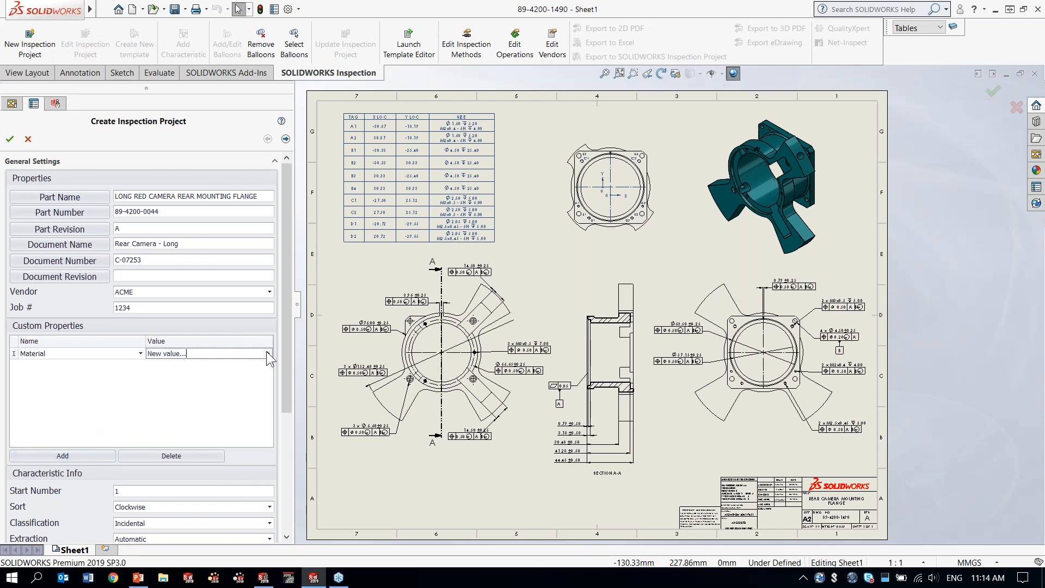
left_click(268, 353)
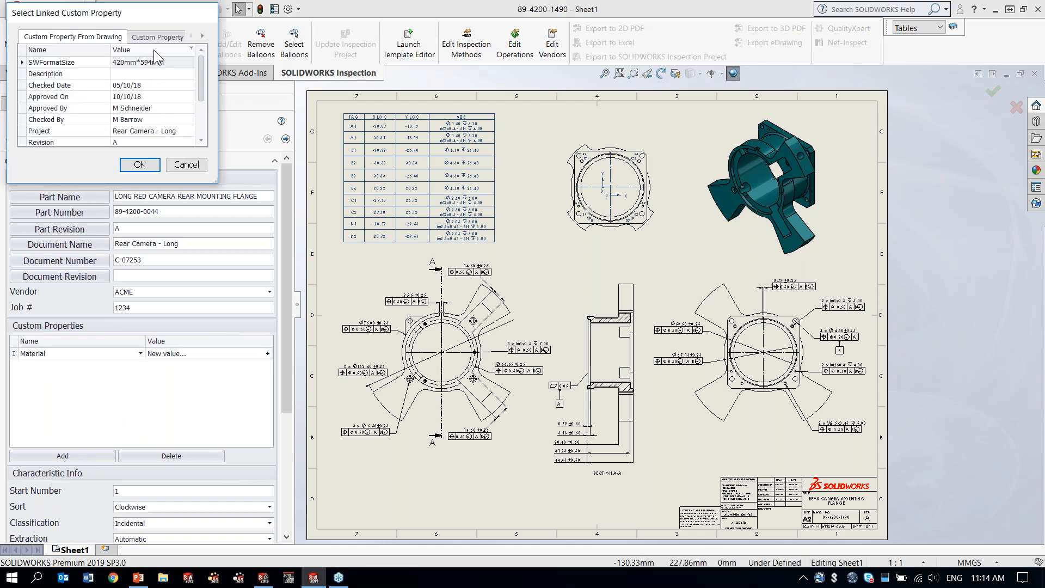
left_click(165, 34)
double_click(155, 82)
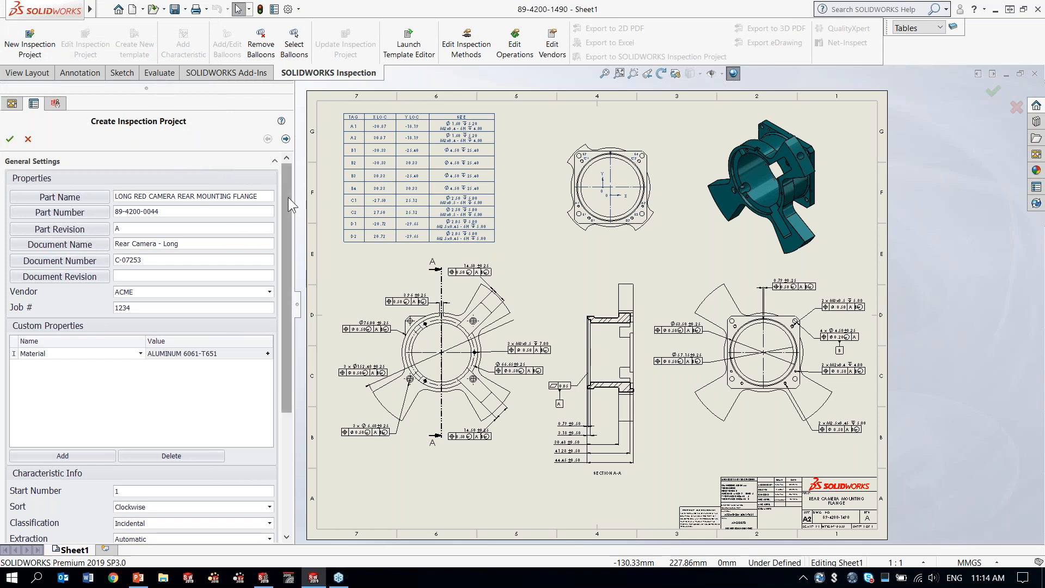
Step: Define the sampling plan with lot size 200, level II, type TIGHTENED and an AQL of 0.040
left_click_drag(288, 197, 279, 341)
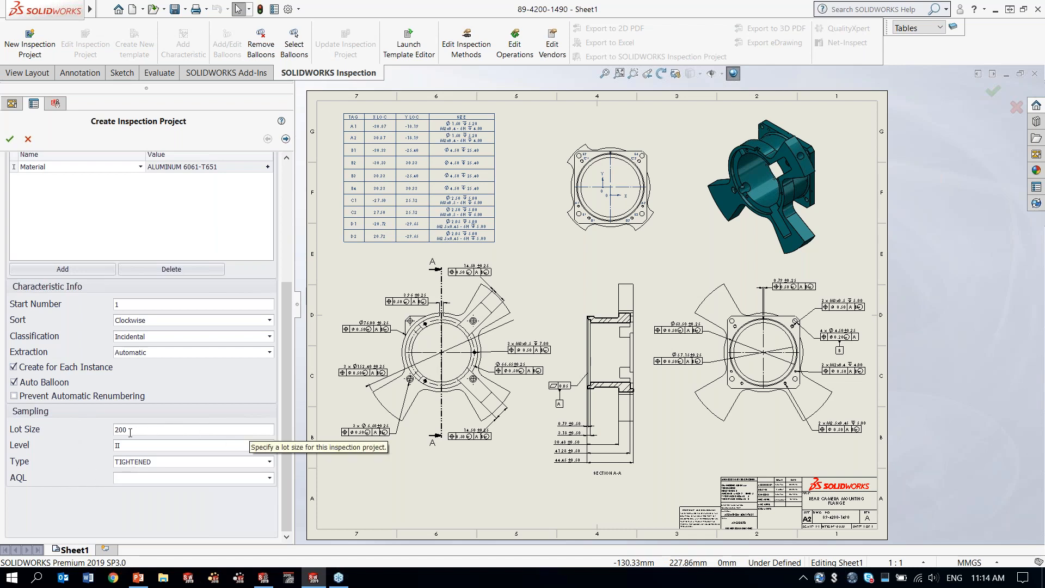
left_click_drag(132, 430, 85, 423)
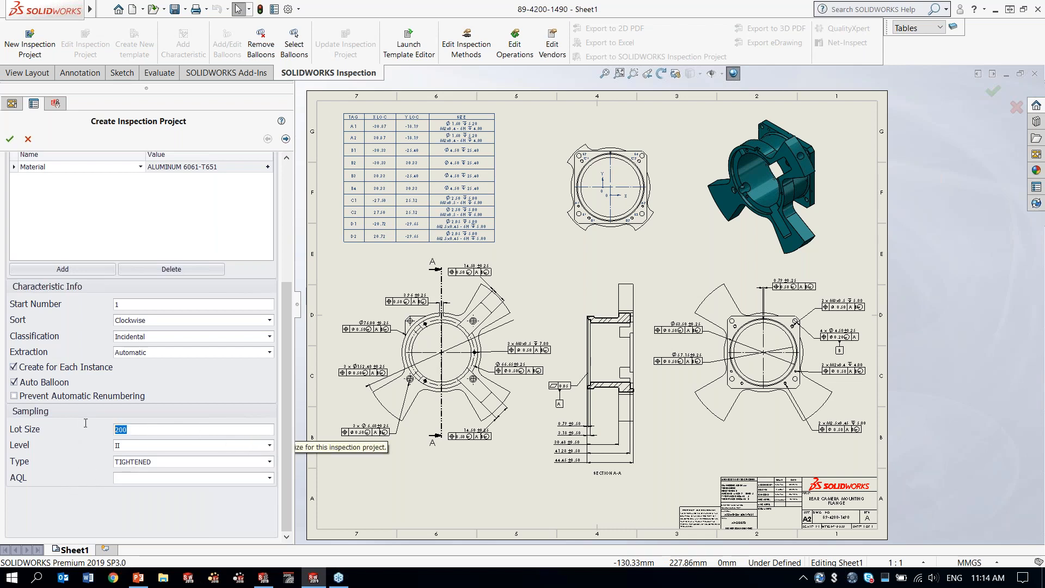
left_click(207, 445)
left_click(172, 505)
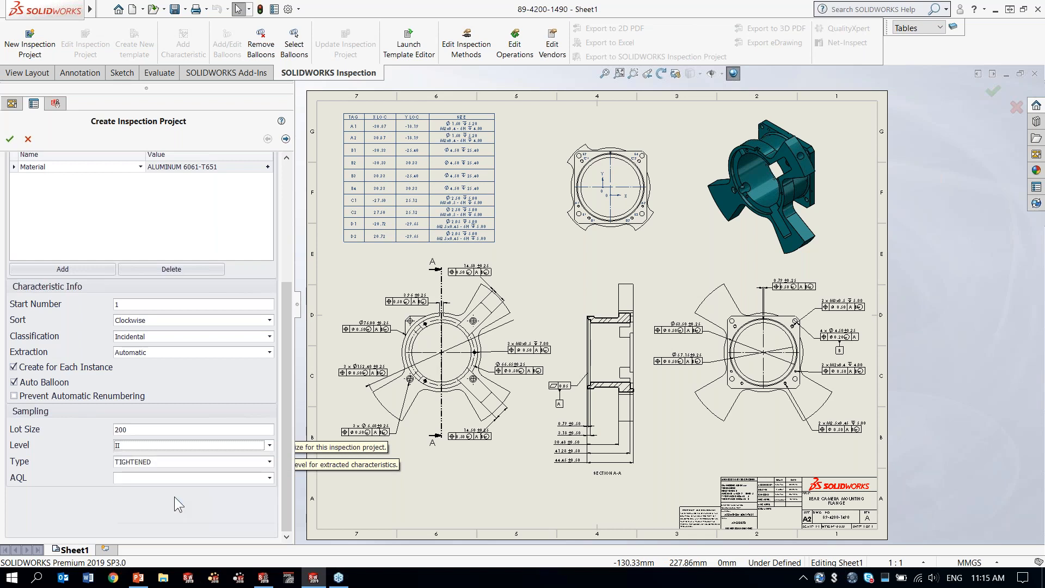
left_click(185, 461)
left_click(182, 493)
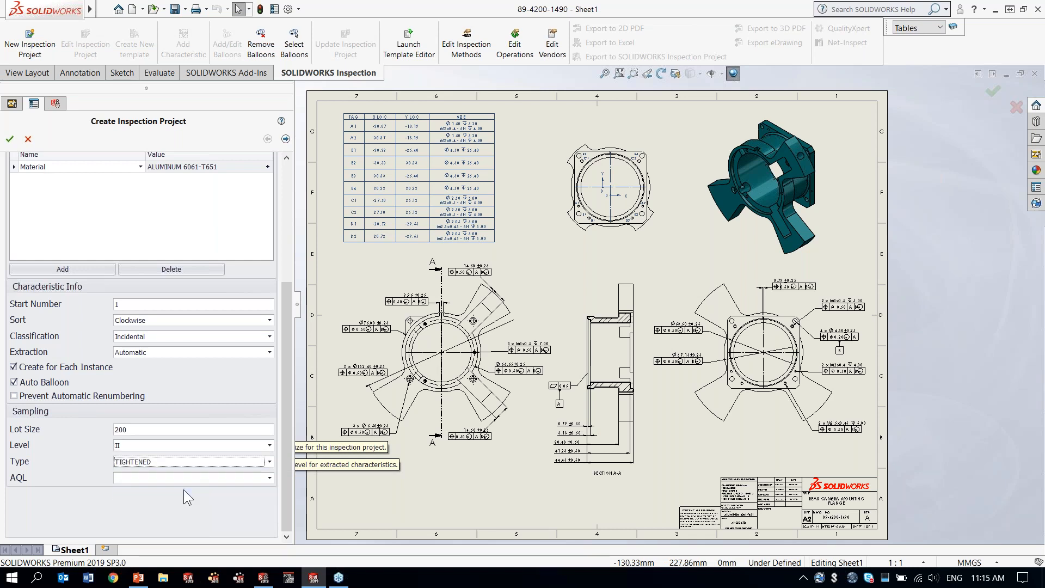
left_click(269, 477)
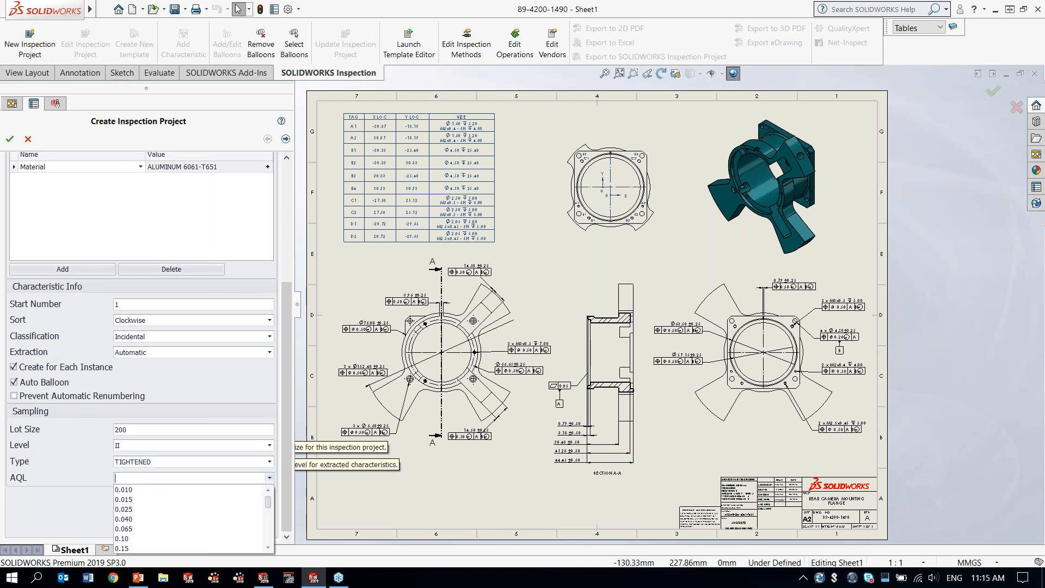
left_click(162, 514)
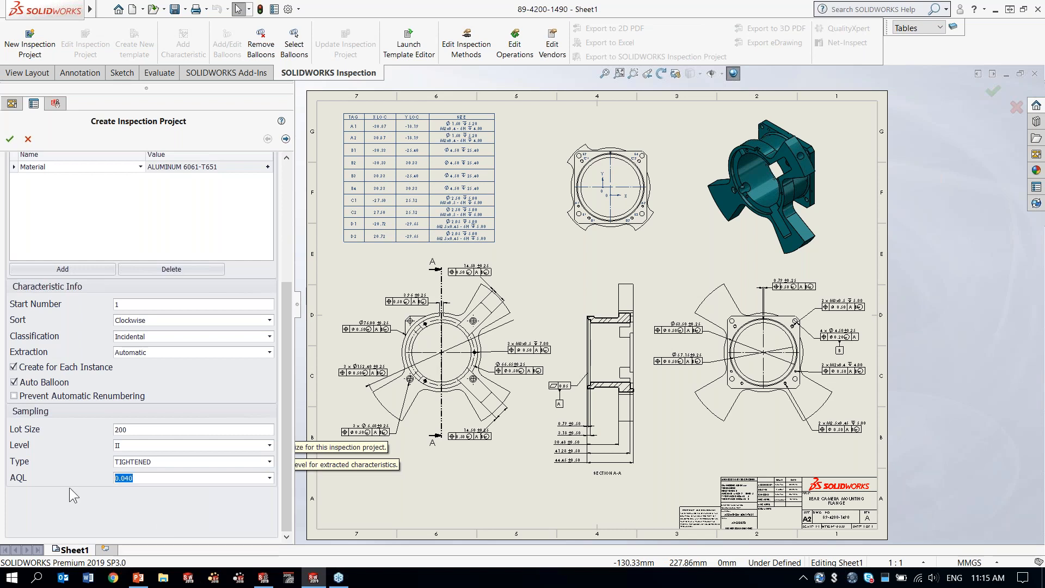
Step: Include reference and basic dimensions in the project's extraction settings
left_click(285, 138)
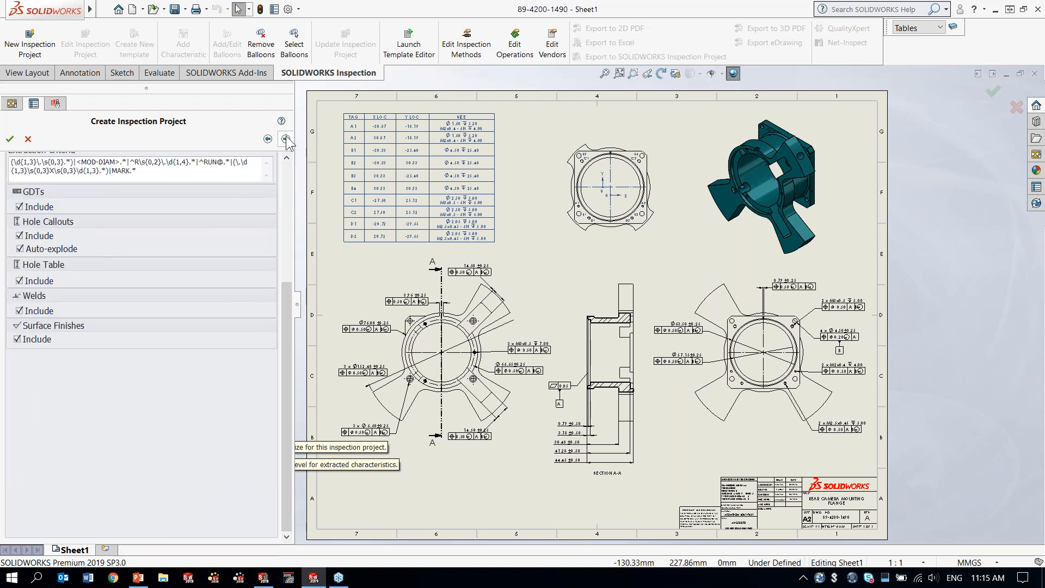
scroll(155, 224, "up", 5)
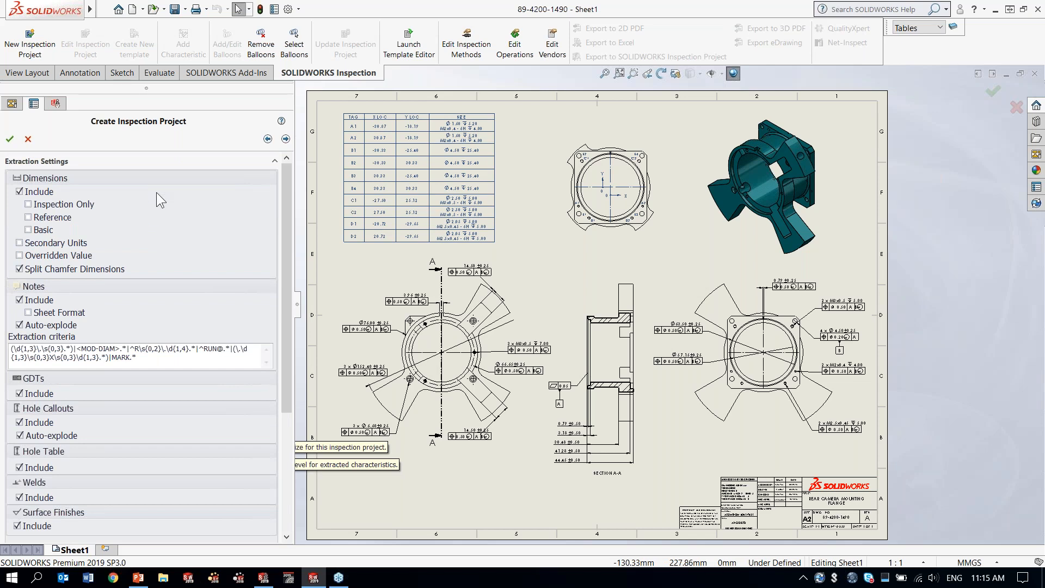
left_click(28, 217)
left_click(29, 230)
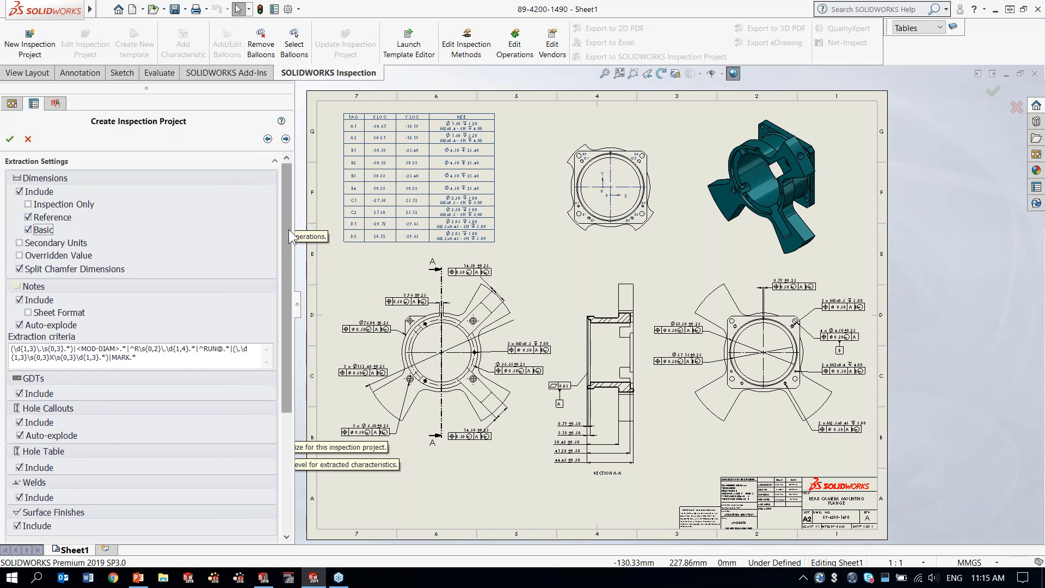
Step: Review the remaining extraction settings and create the inspection project, extracting the characteristics and ballooning the drawing
left_click_drag(290, 228, 289, 260)
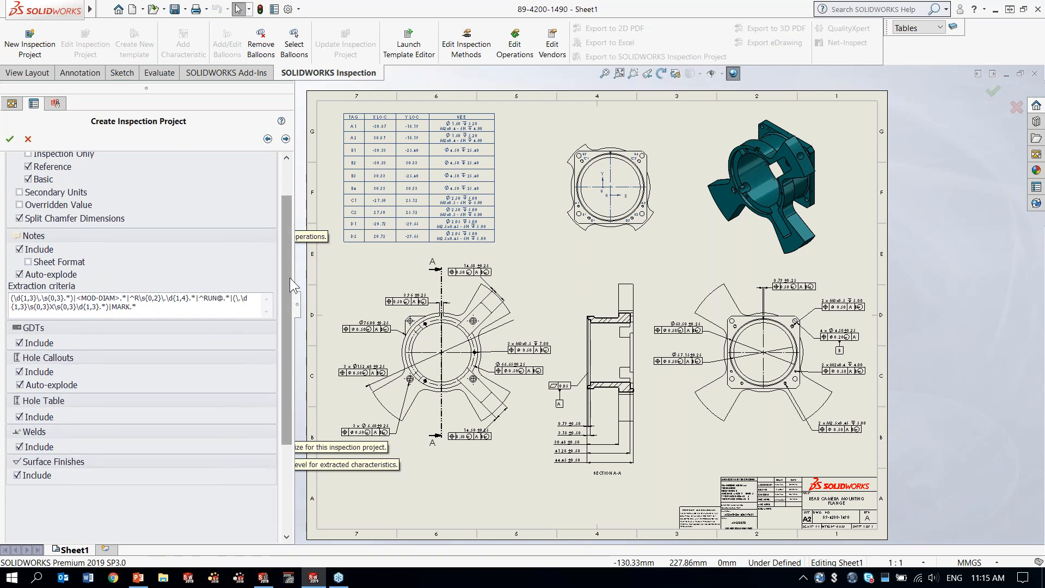
left_click_drag(290, 277, 237, 165)
left_click(26, 140)
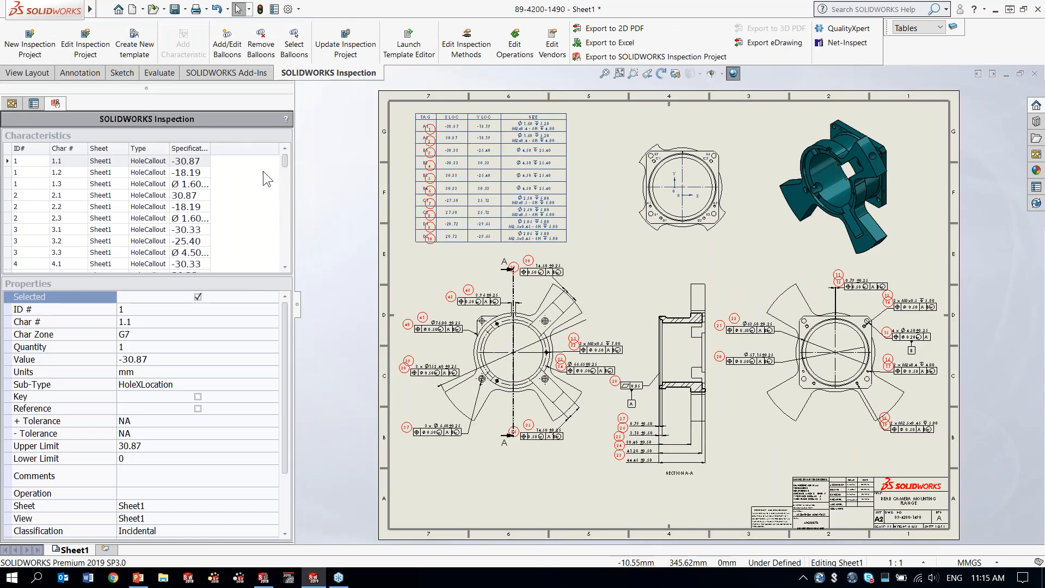
Step: Widen the Specification column and move balloons 1 to 10 out of the hole table, just beside its SIZE column
left_click_drag(210, 149, 274, 148)
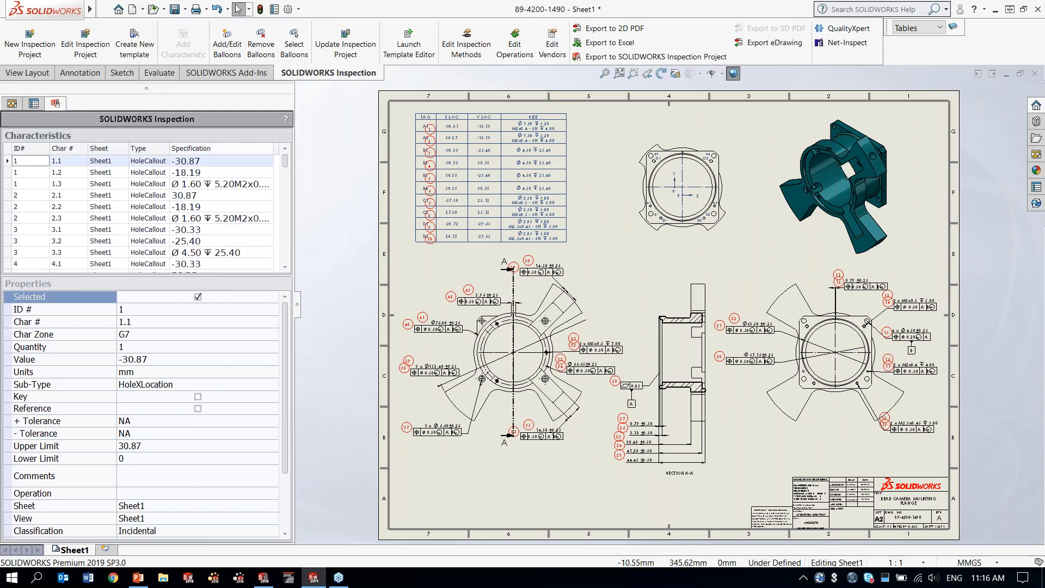
scroll(484, 160, "down", 2)
left_click(484, 163)
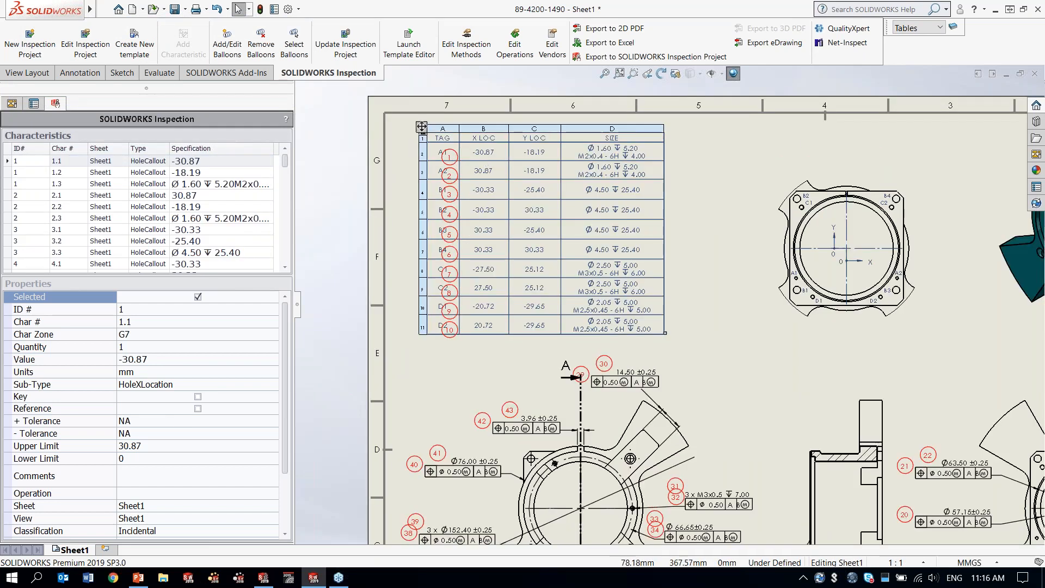
scroll(460, 185, "down", 2)
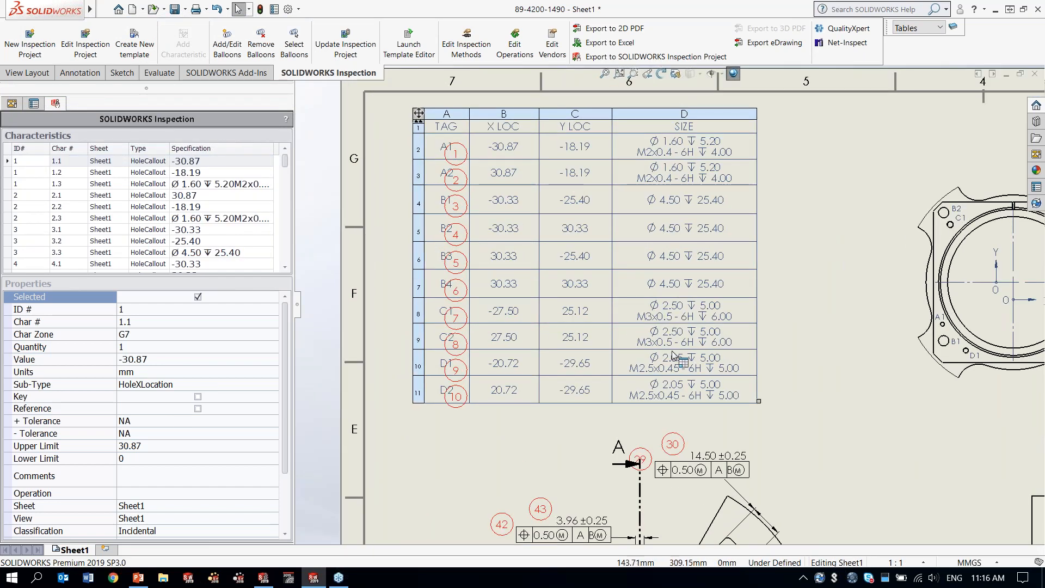
left_click(427, 432)
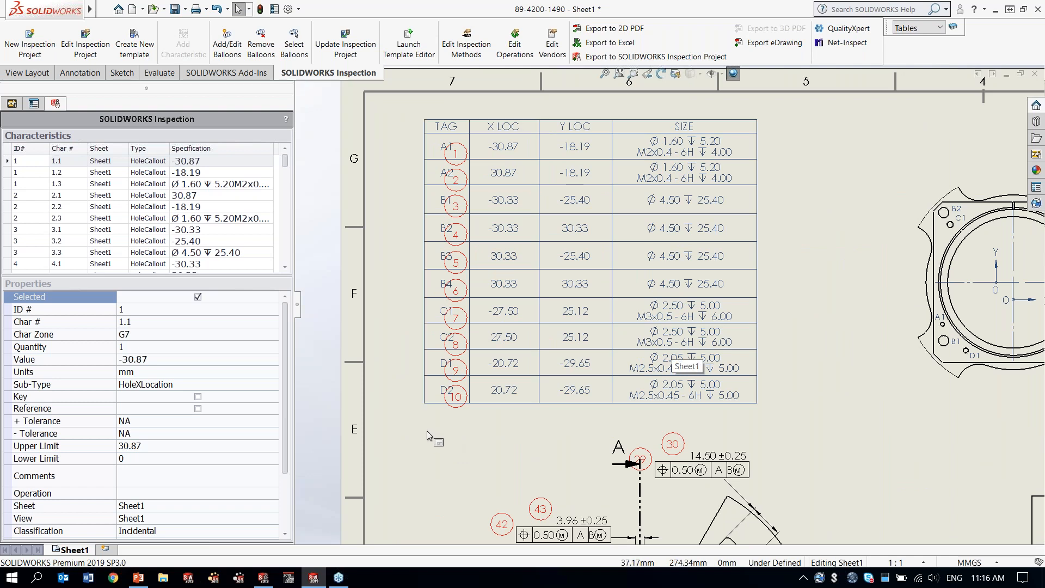
left_click_drag(427, 430, 564, 131)
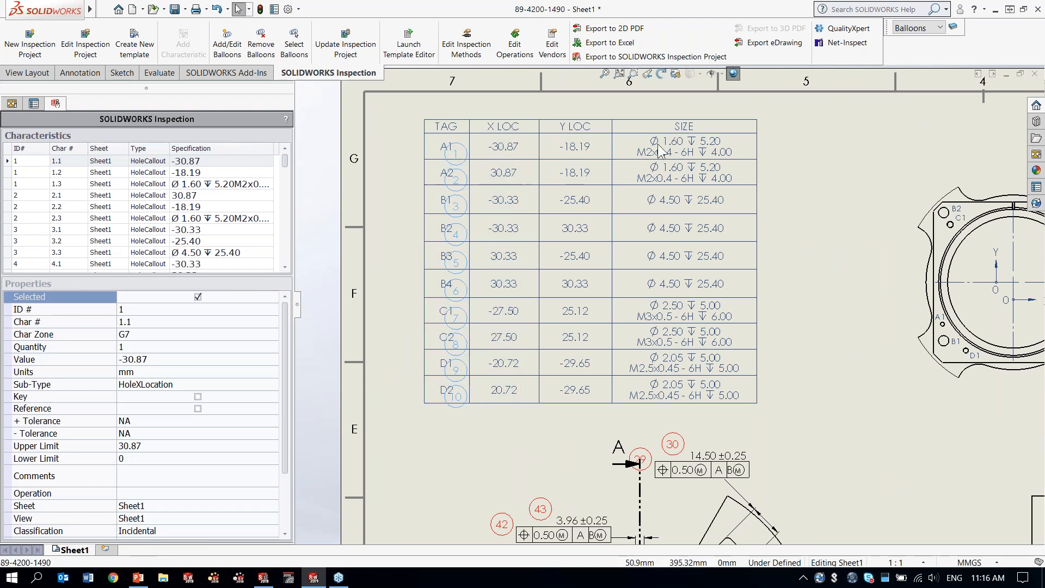
left_click_drag(805, 142, 782, 143)
left_click(834, 244)
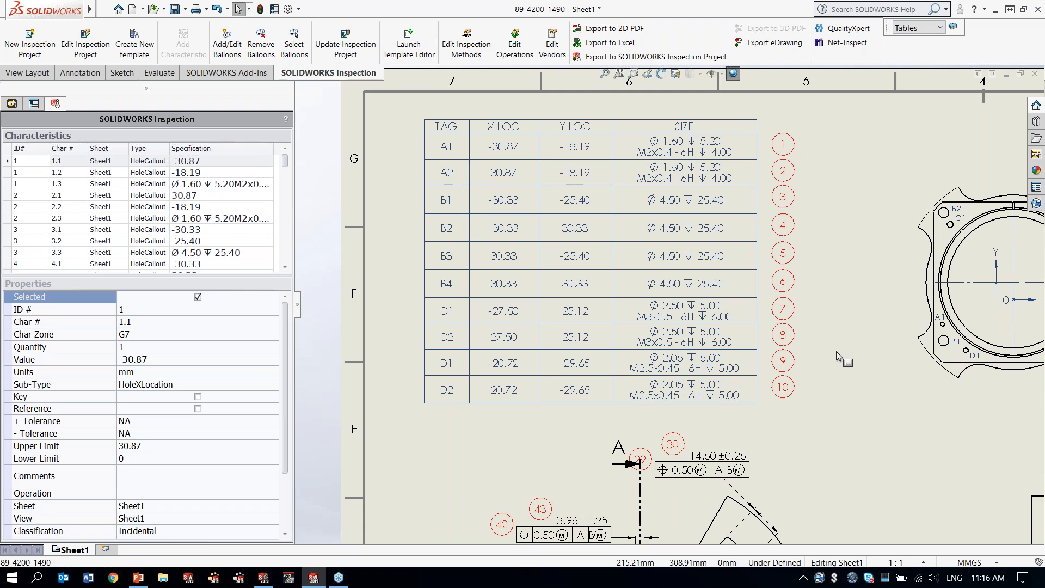
Step: Look through the extracted characteristics list, from the hole table entries to the section view dimensions
left_click(520, 153)
left_click(285, 267)
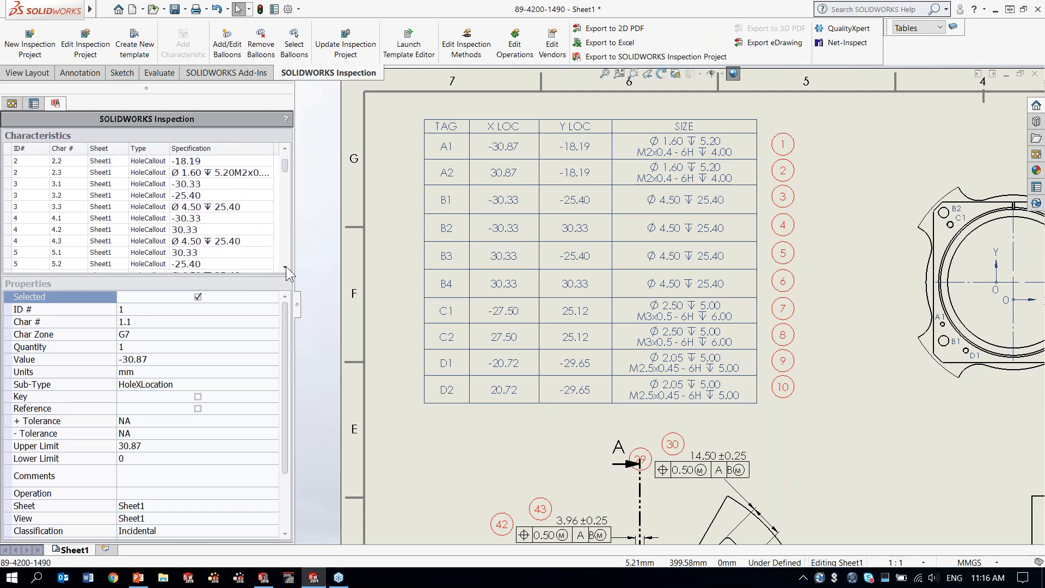
left_click(285, 267)
left_click(286, 266)
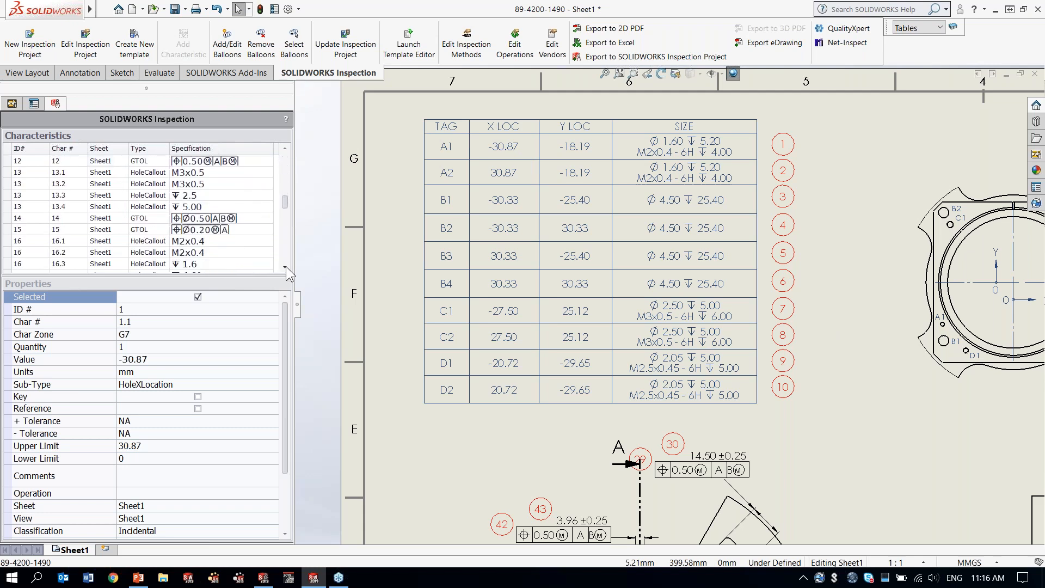
left_click(285, 267)
left_click(285, 267)
left_click(285, 267)
left_click(286, 267)
left_click(286, 266)
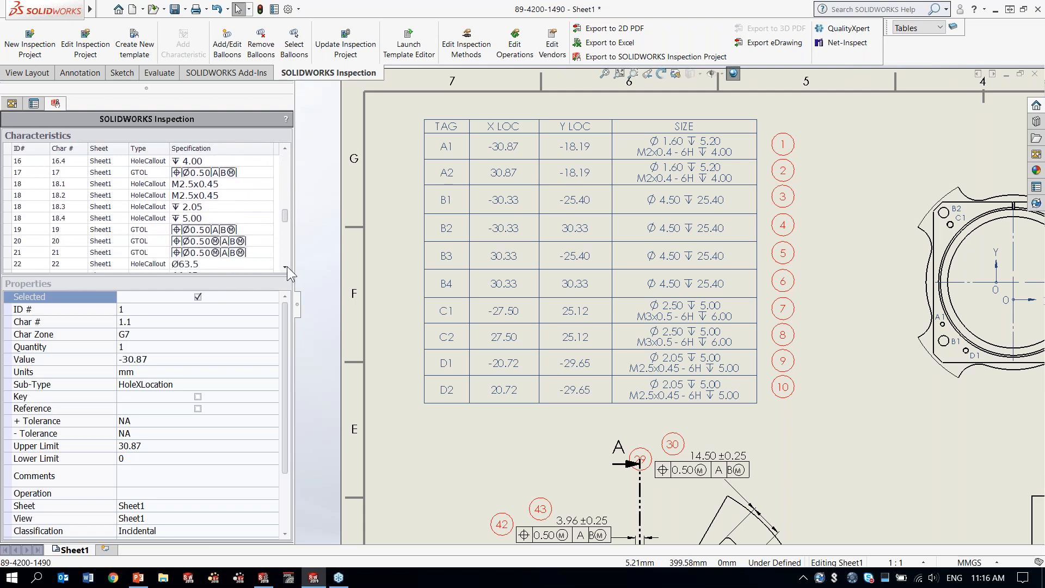
left_click(287, 266)
left_click(287, 266)
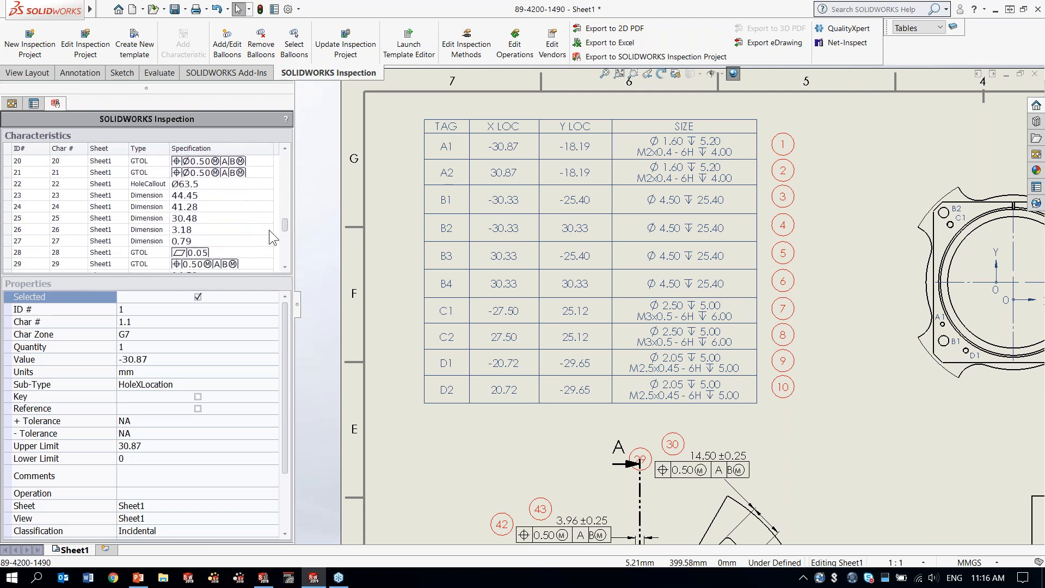
Step: Zoom to characteristic 24 on the drawing and review its quantity, value, units, sub-type, tolerances and limits
right_click(109, 206)
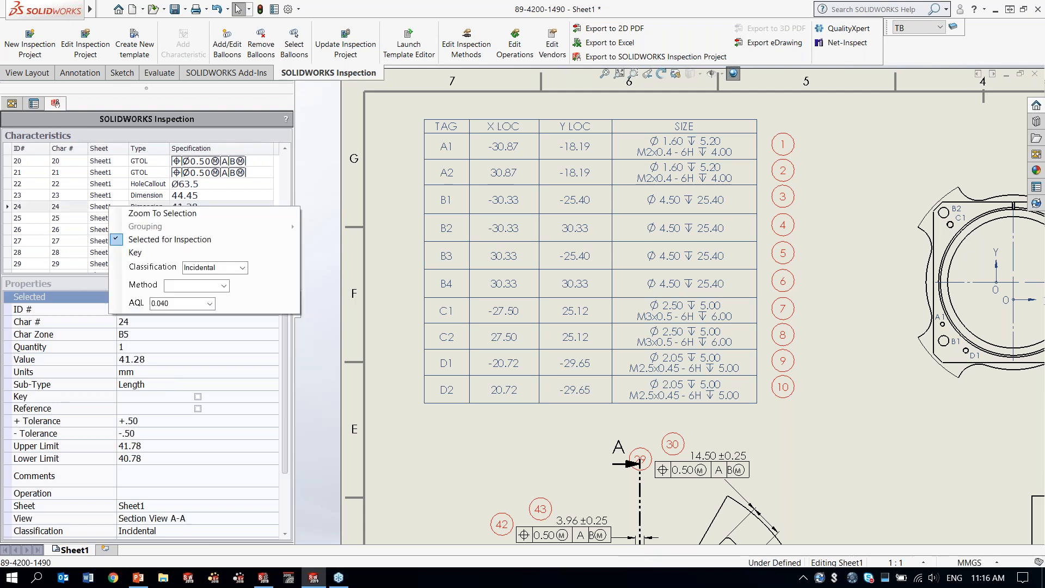
left_click(141, 215)
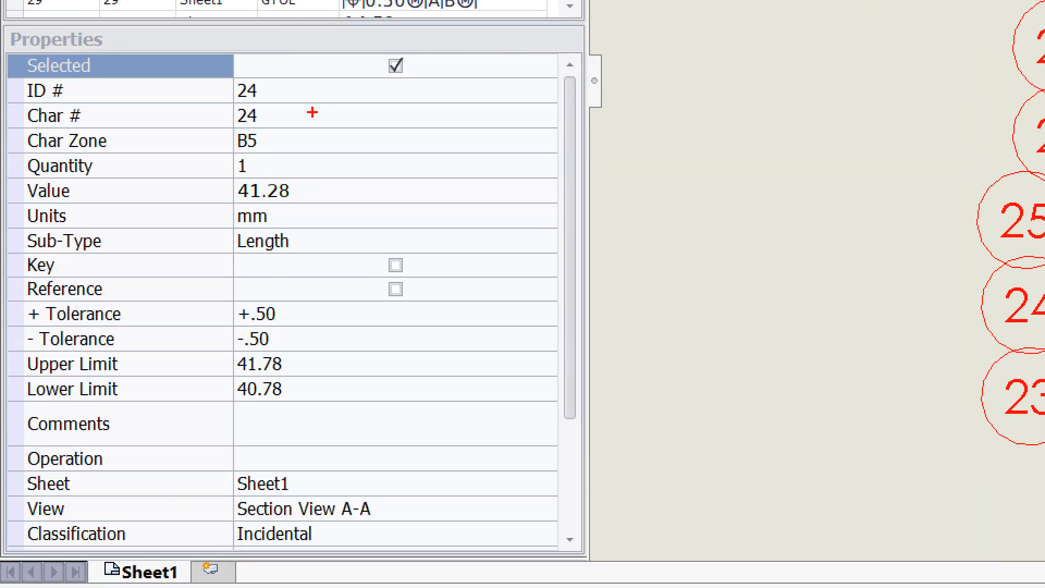
mouse_move(269, 164)
left_mouse_down()
mouse_move(332, 163)
mouse_move(353, 190)
left_mouse_up()
mouse_move(305, 218)
left_mouse_down()
mouse_move(335, 218)
mouse_move(370, 243)
left_mouse_up()
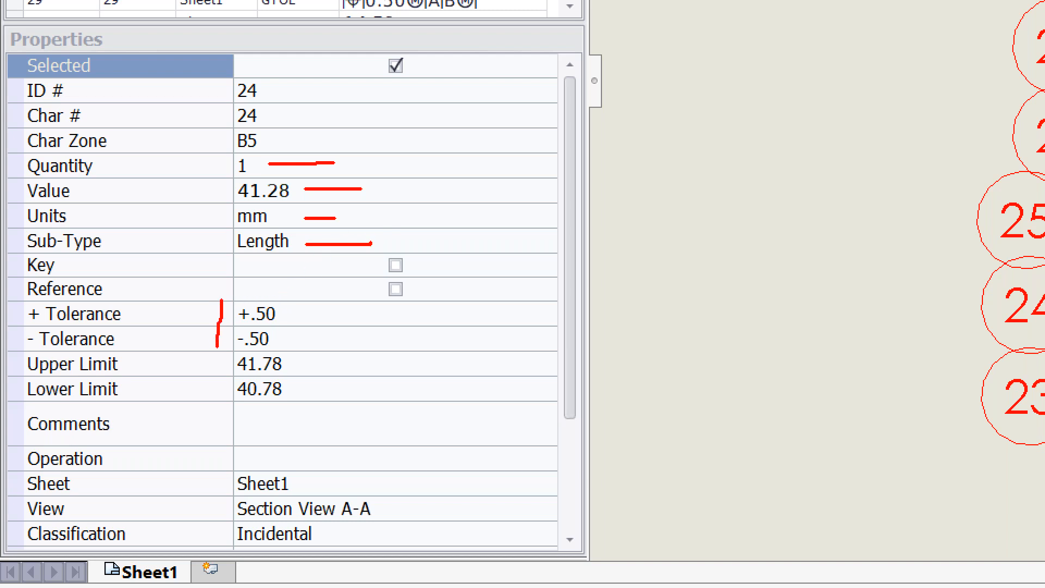
left_click_drag(295, 314, 216, 293)
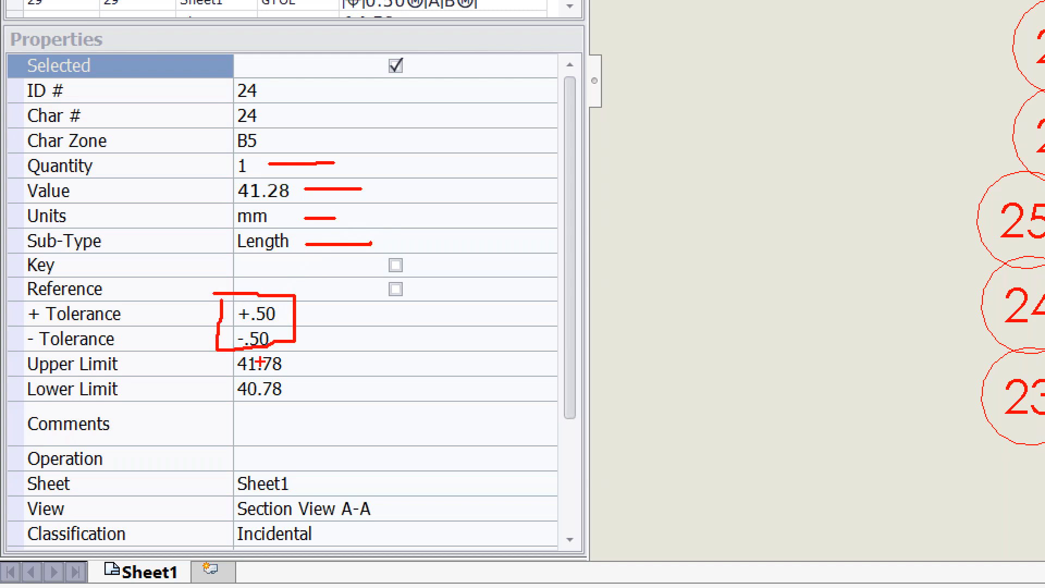
mouse_move(224, 347)
left_mouse_down()
mouse_move(210, 402)
mouse_move(321, 413)
mouse_move(294, 345)
left_mouse_up()
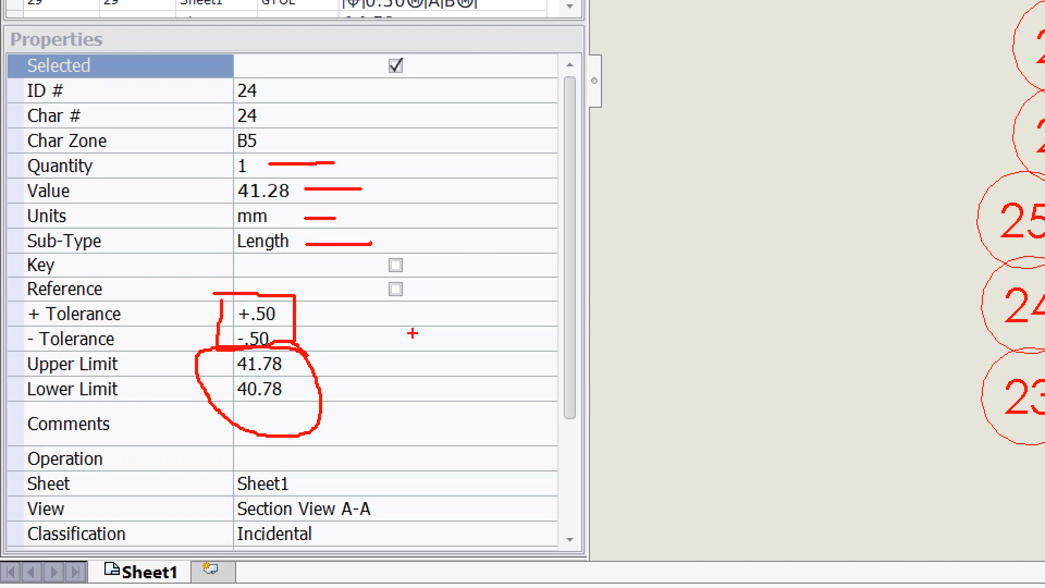
key("Escape")
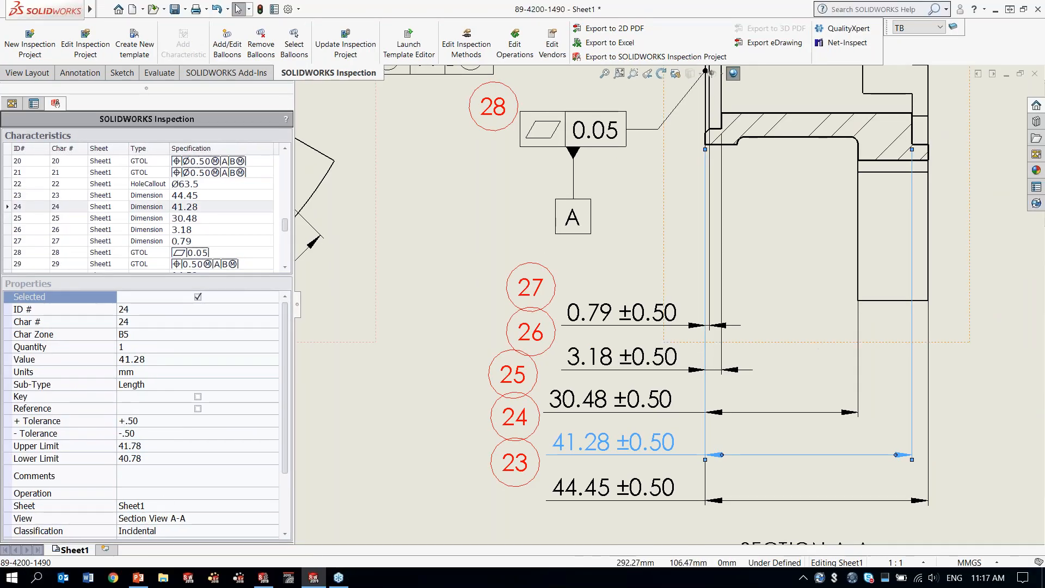
Step: Select the 0.79 ±0.25 dimension of characteristic 11 and check its properties and the available Operation choices
scroll(877, 358, "up", 1)
scroll(929, 380, "up", 3)
mouse_move(871, 363)
middle_mouse_down()
mouse_move(515, 310)
mouse_move(445, 450)
mouse_move(406, 587)
middle_mouse_up()
middle_click_drag(673, 258, 554, 450)
scroll(655, 300, "down", 3)
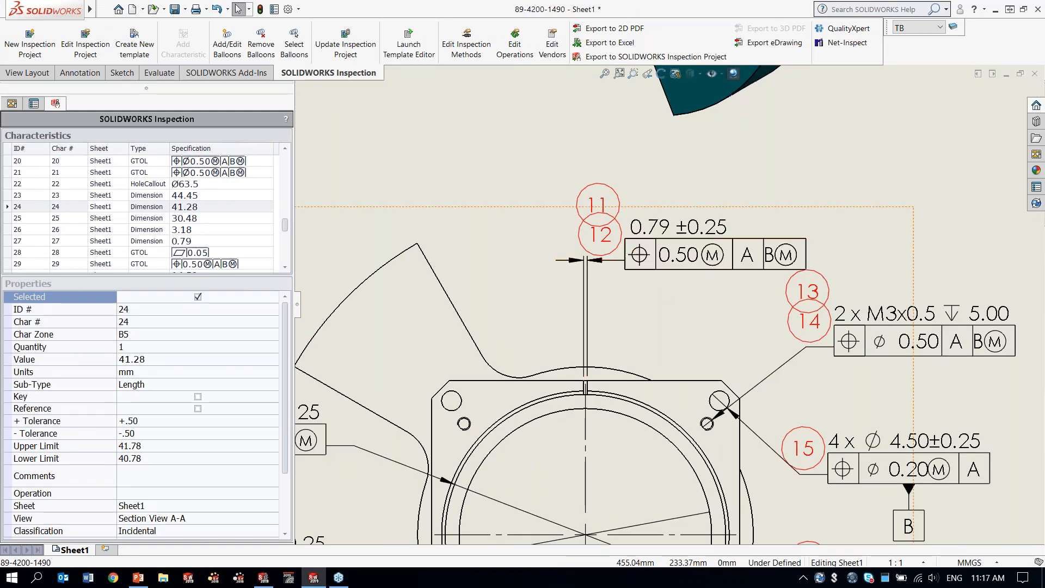
middle_click_drag(646, 312, 625, 310)
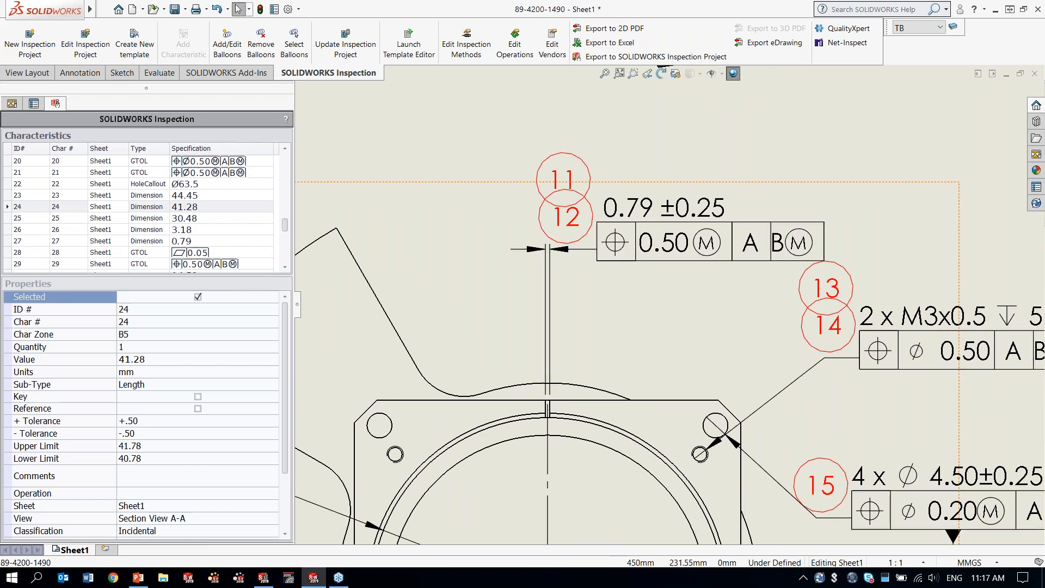
left_click(644, 216)
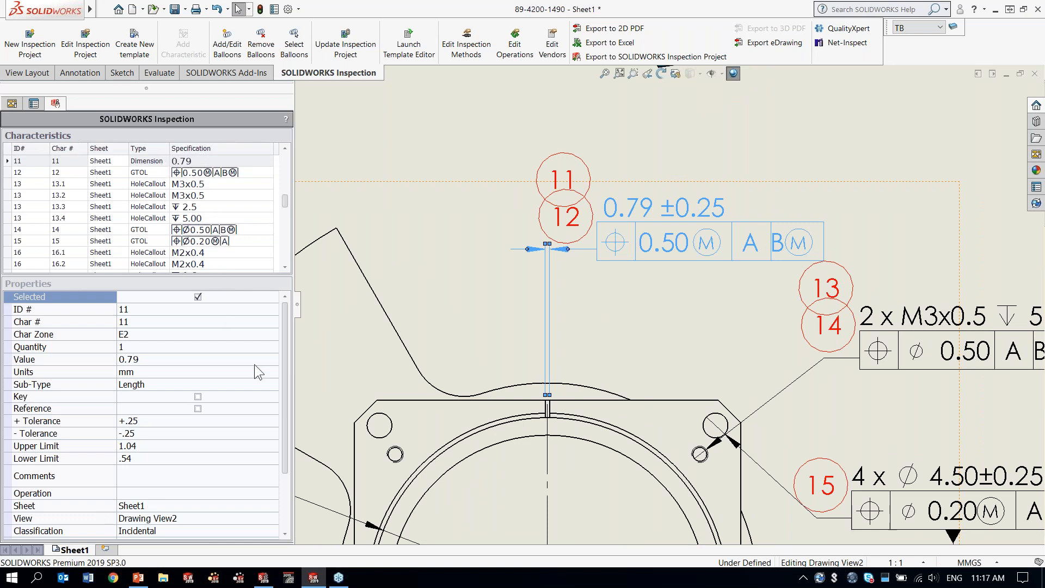
left_click_drag(286, 358, 293, 399)
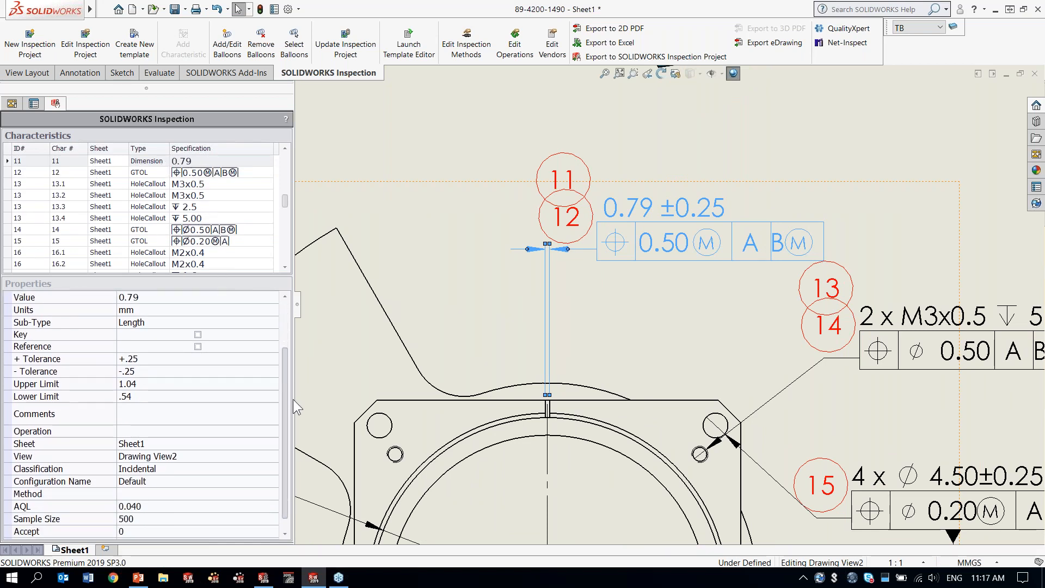
left_click(272, 432)
left_click(273, 431)
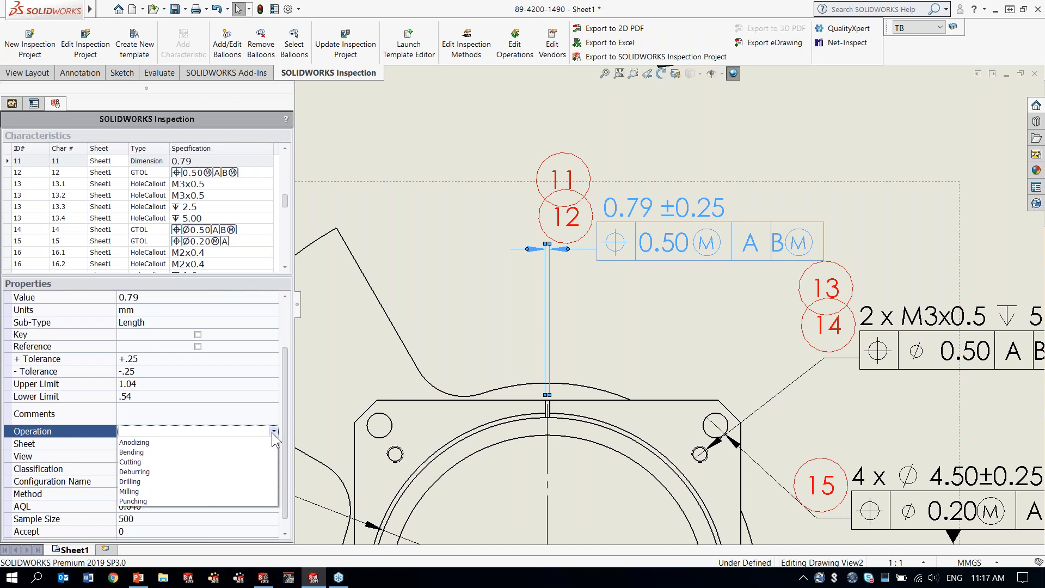
left_click(92, 432)
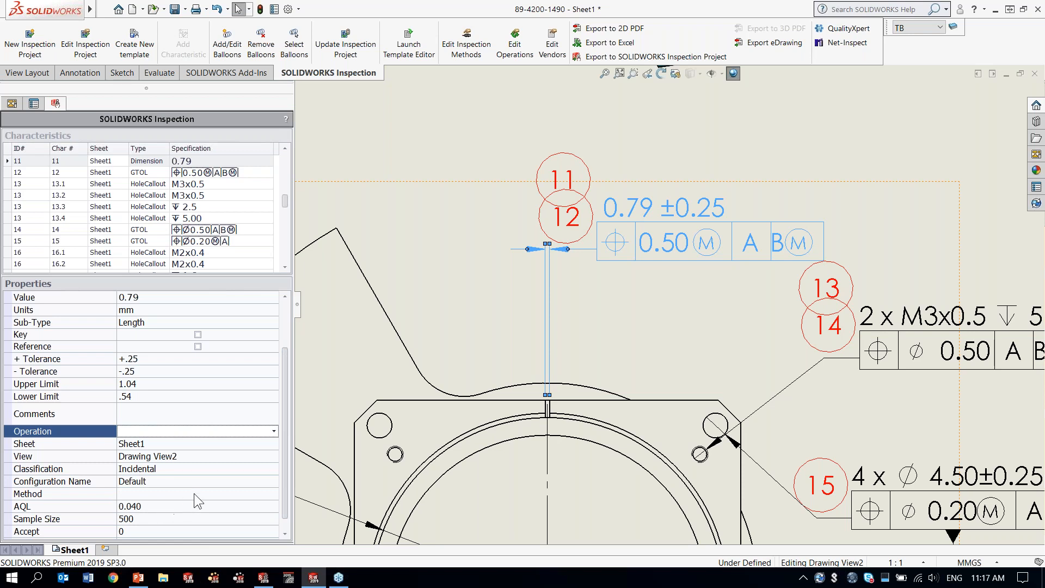
Step: Set the inspection method of characteristic 11 to Micrometers
left_click(214, 494)
left_click(274, 495)
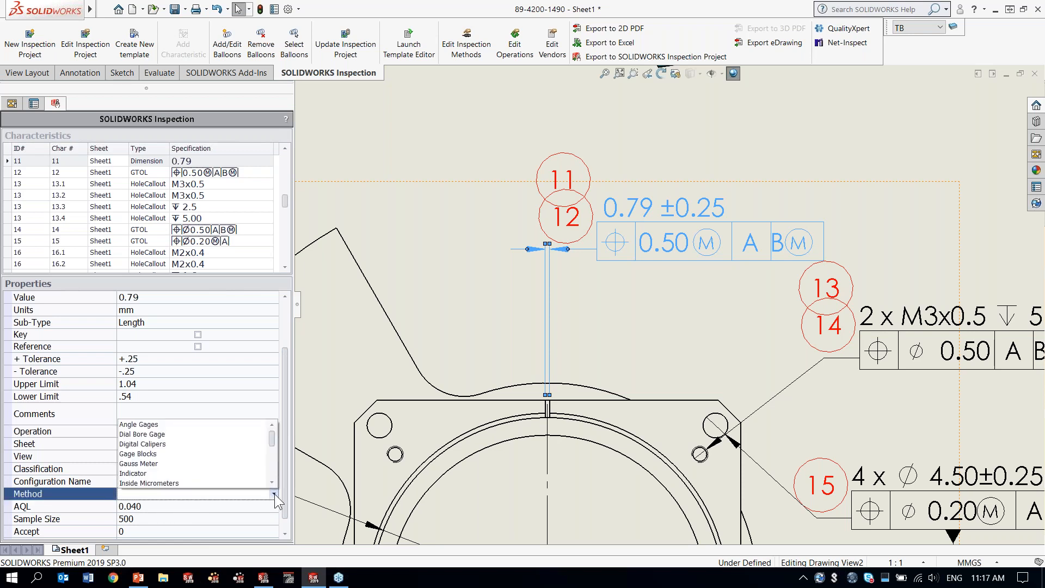
left_click(272, 465)
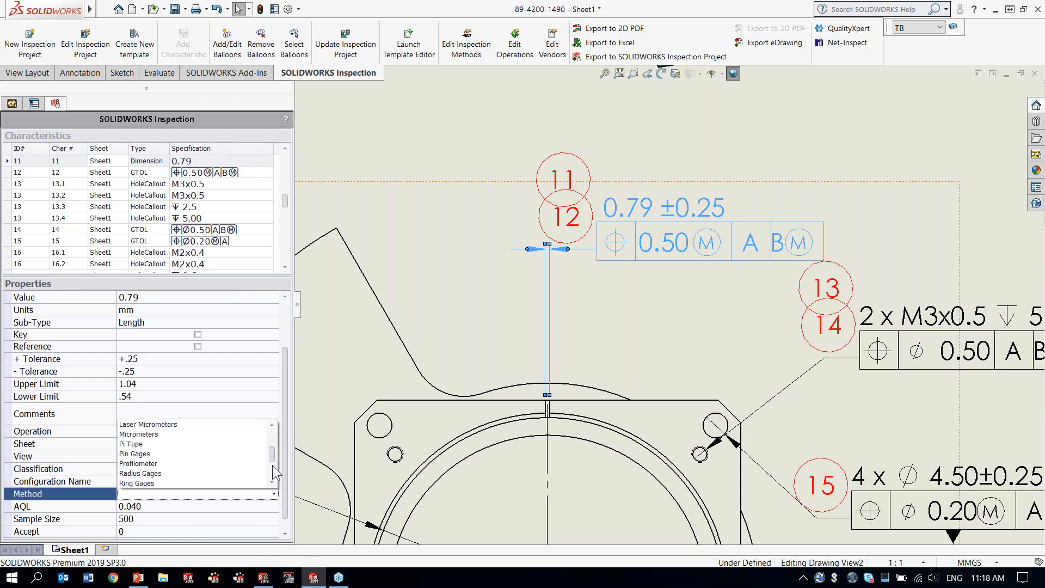
left_click(169, 434)
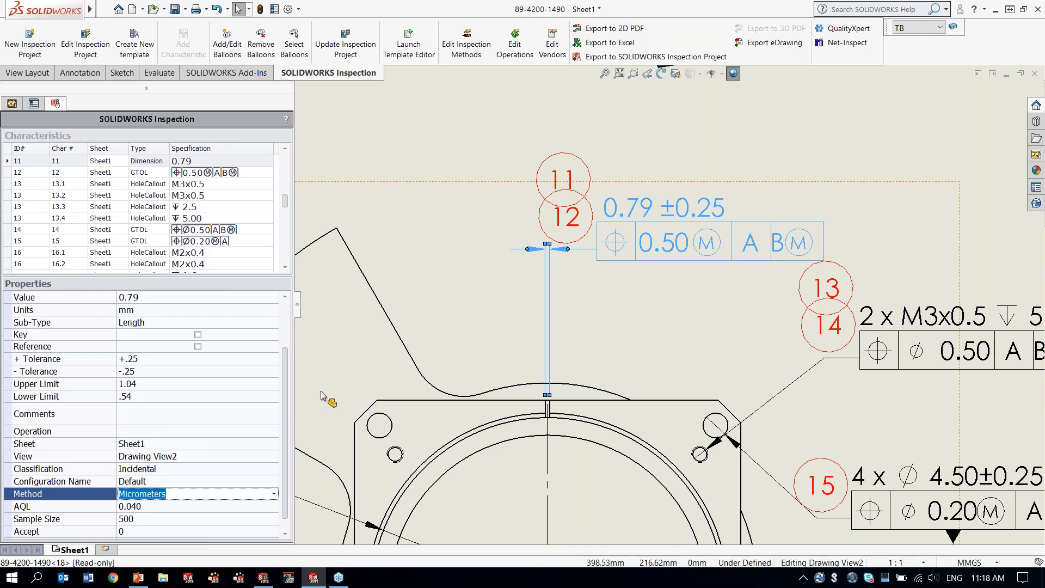
left_click(401, 336)
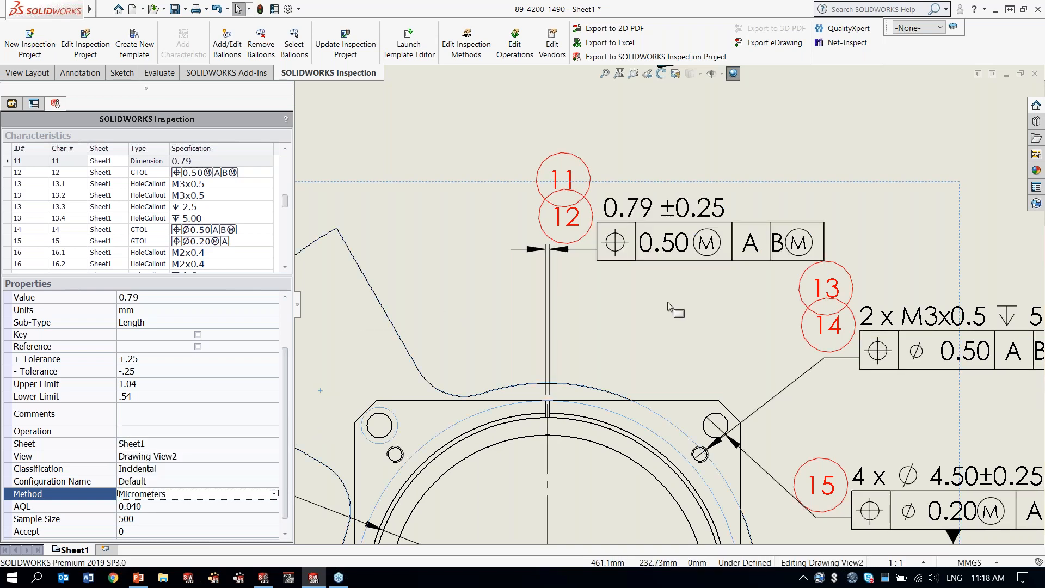
Step: Ungroup characteristics 18.1 to 18.4 of the 2 x M2.5x0.45 hole callout into individual characteristics
middle_click_drag(650, 459, 586, 141)
mouse_move(639, 395)
middle_mouse_down()
mouse_move(621, 175)
mouse_move(540, 130)
middle_mouse_up()
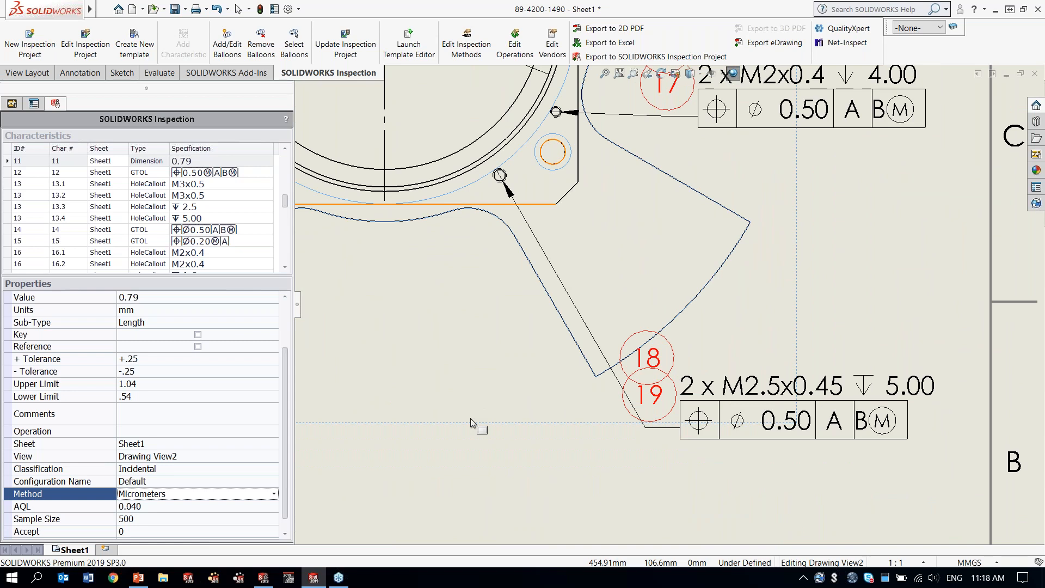
left_click(738, 392)
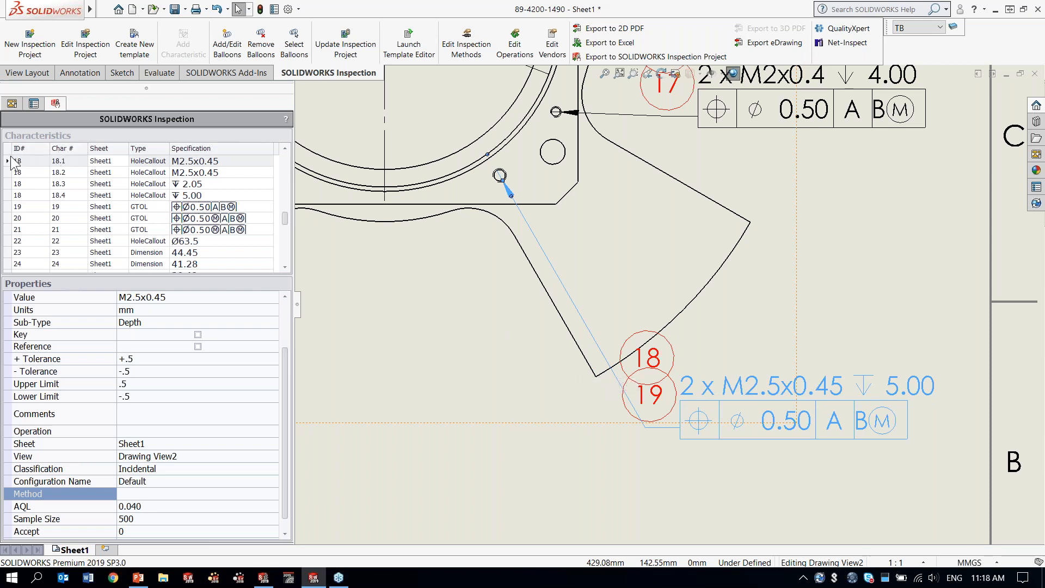
left_click(9, 194, "shift")
right_click(29, 181)
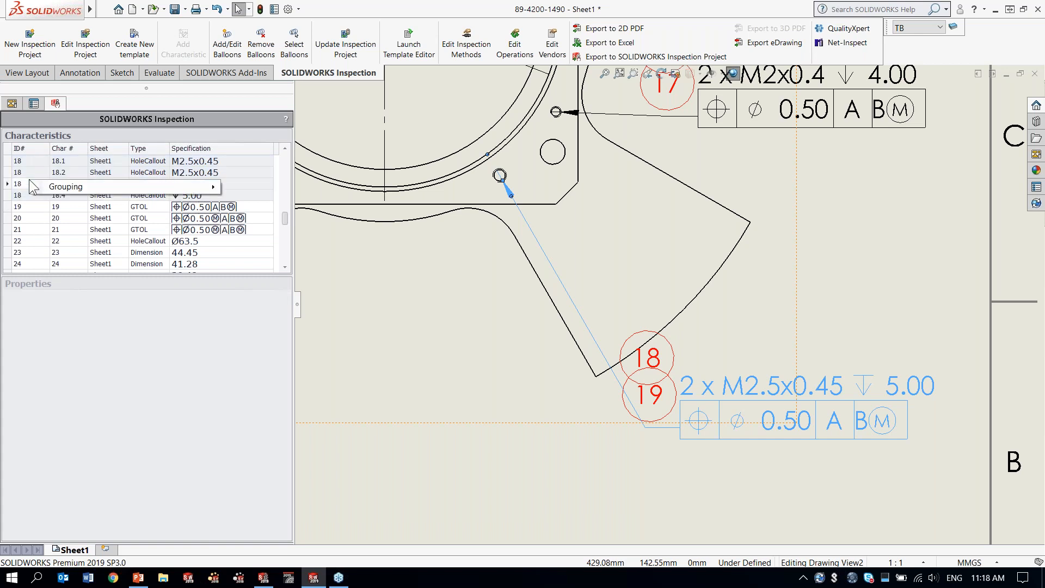
mouse_move(66, 186)
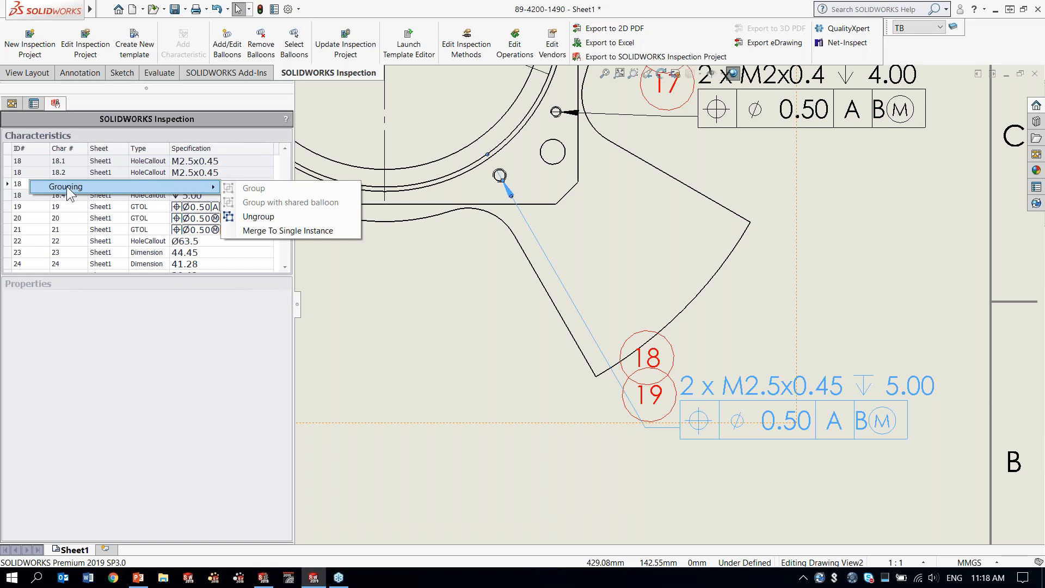
left_click(258, 217)
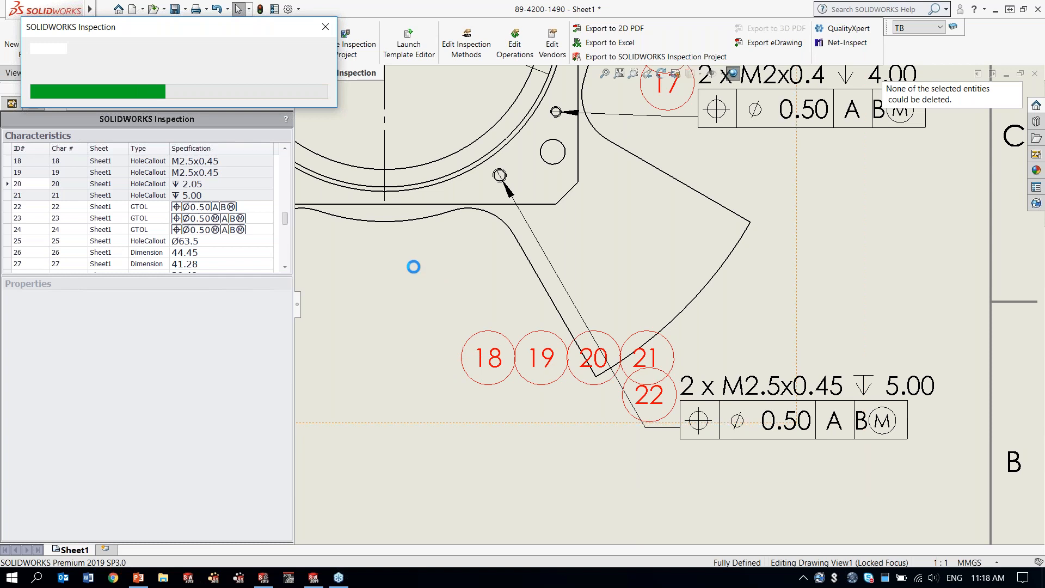
Step: Move balloons 18 and 20 below the lower-left M2.5 hole and balloons 19 and 21 beside the lower-right one
middle_click_drag(573, 286, 721, 309)
left_click(640, 386)
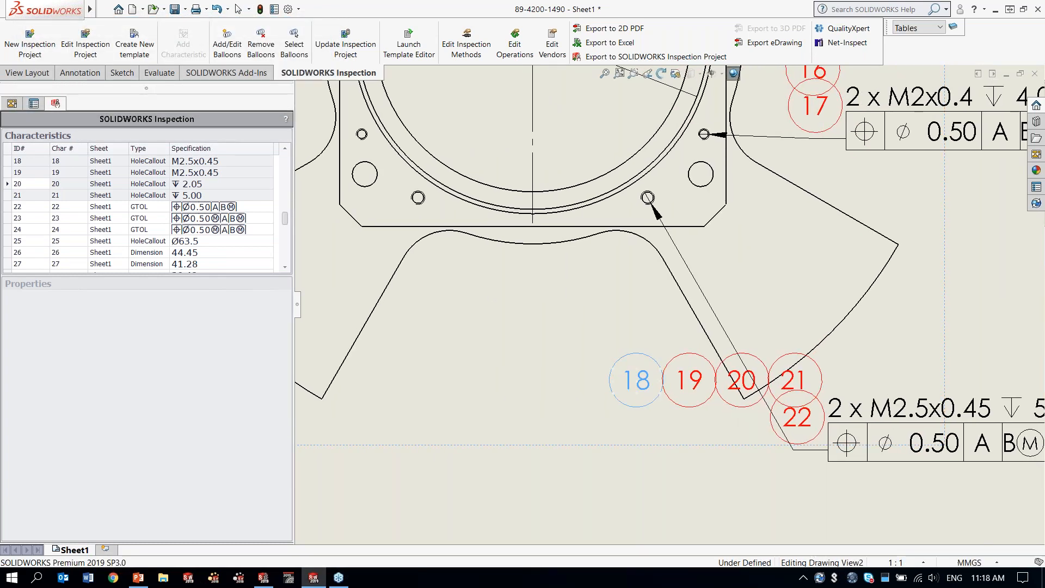
left_click_drag(640, 386, 446, 271)
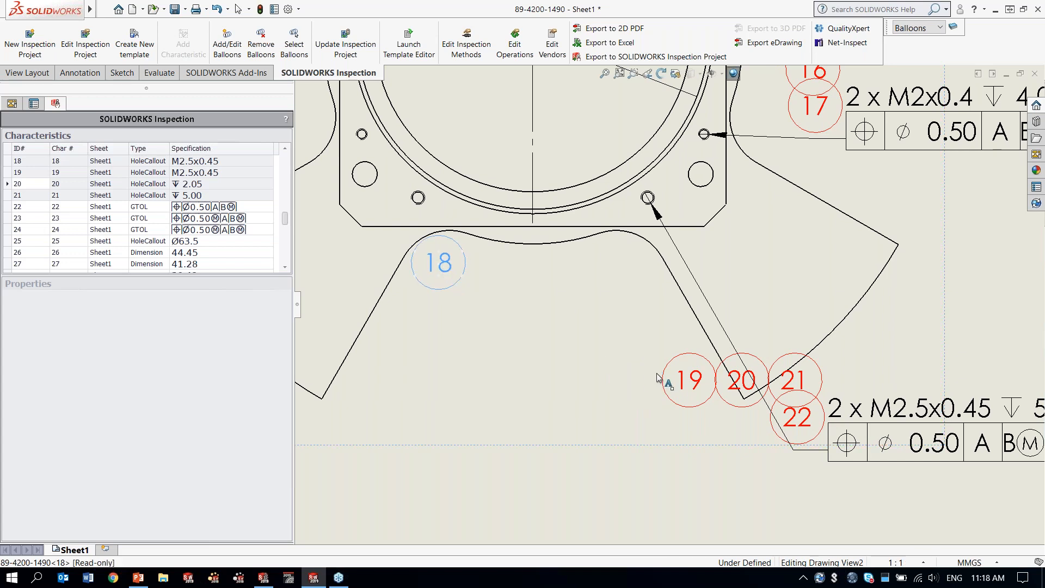
left_click_drag(689, 380, 736, 247)
left_click_drag(742, 381, 498, 273)
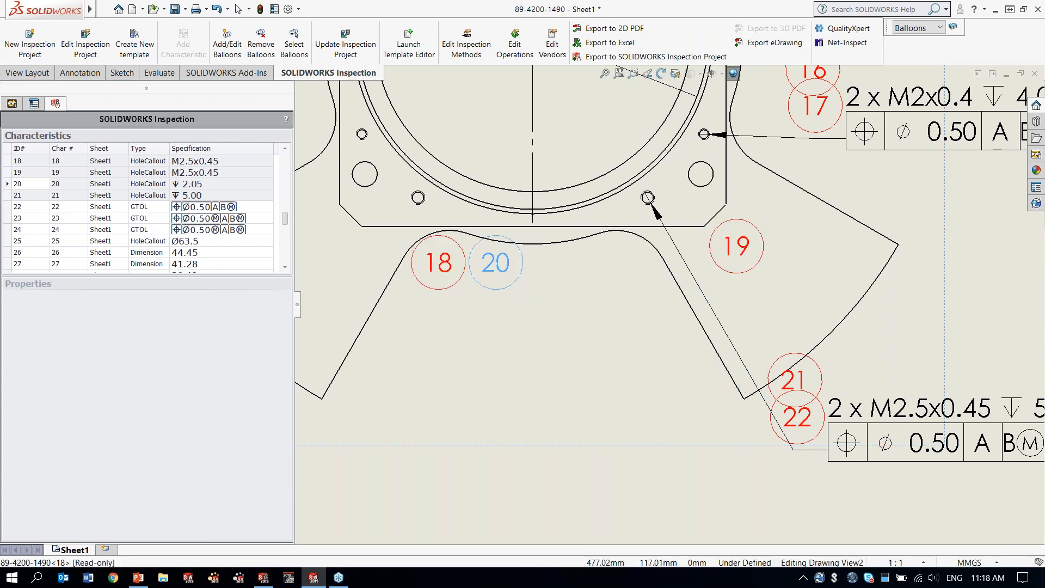
left_click_drag(808, 366, 810, 233)
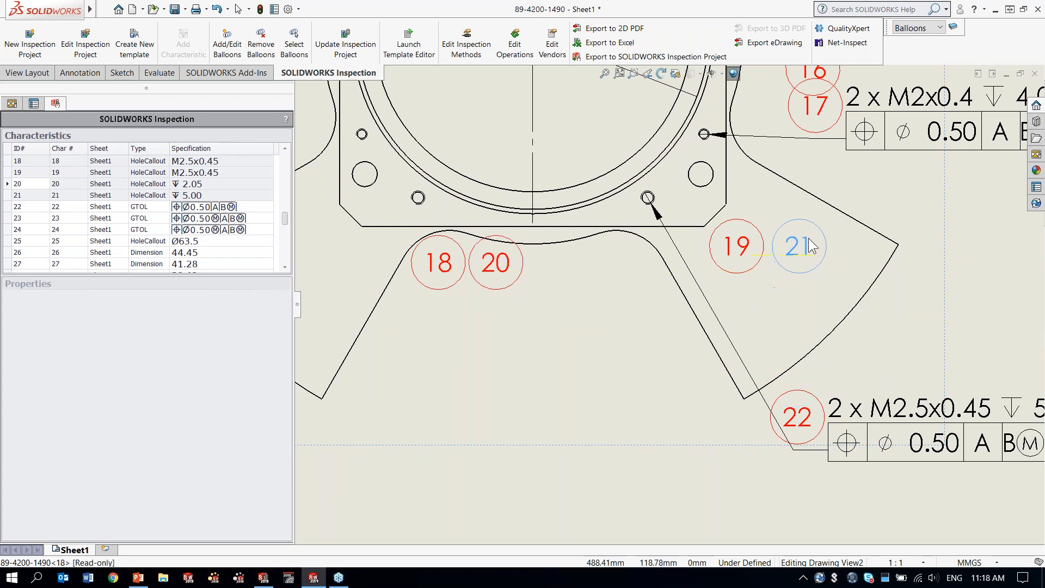
Step: Mark the two hole-depth characteristics 20 and 21 of the M2.5x0.45 callout as key characteristics
left_click(644, 348)
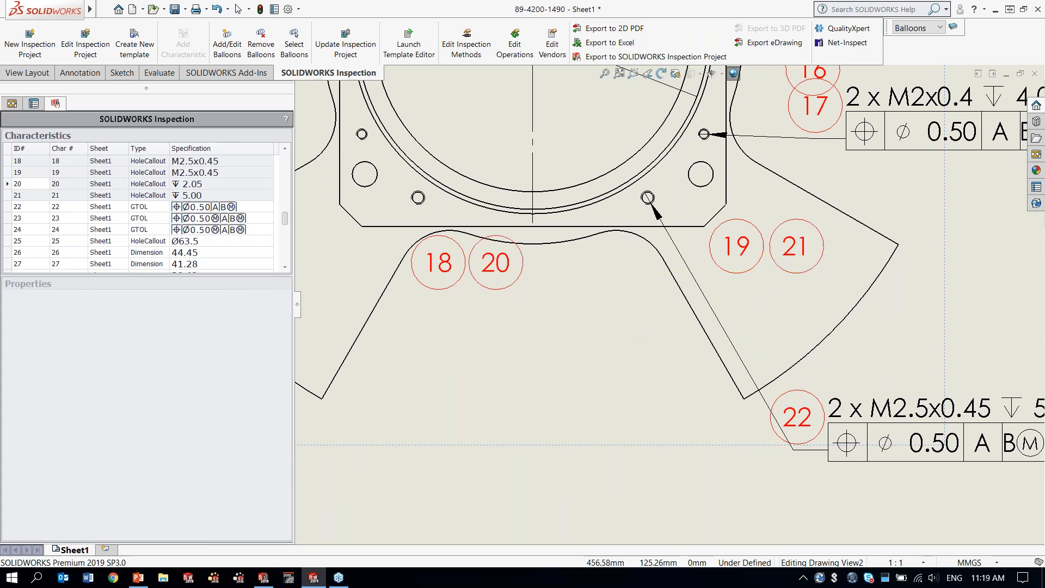
left_click(496, 262)
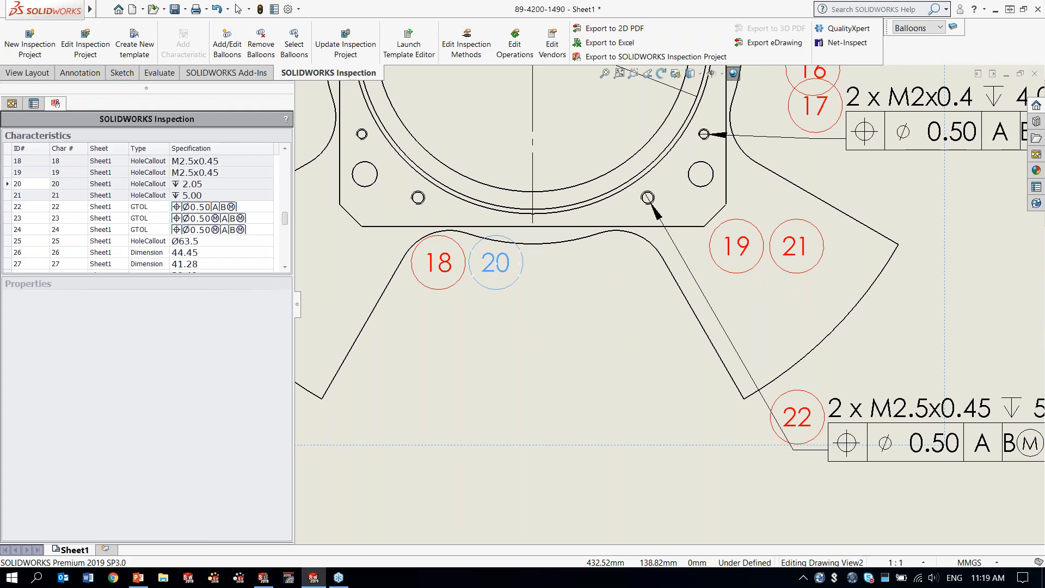
left_click(31, 184)
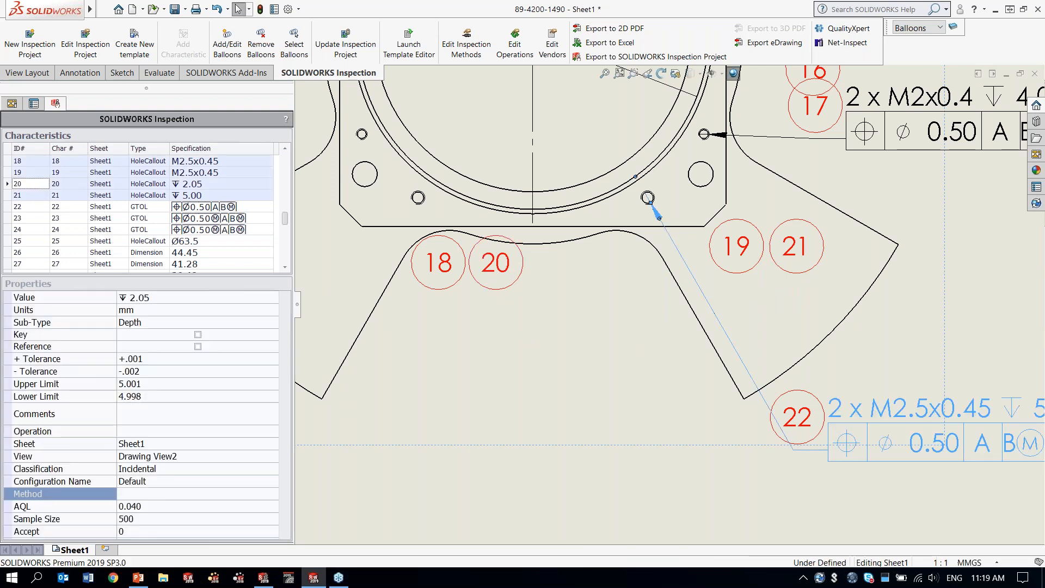
right_click(73, 184)
left_click(103, 230)
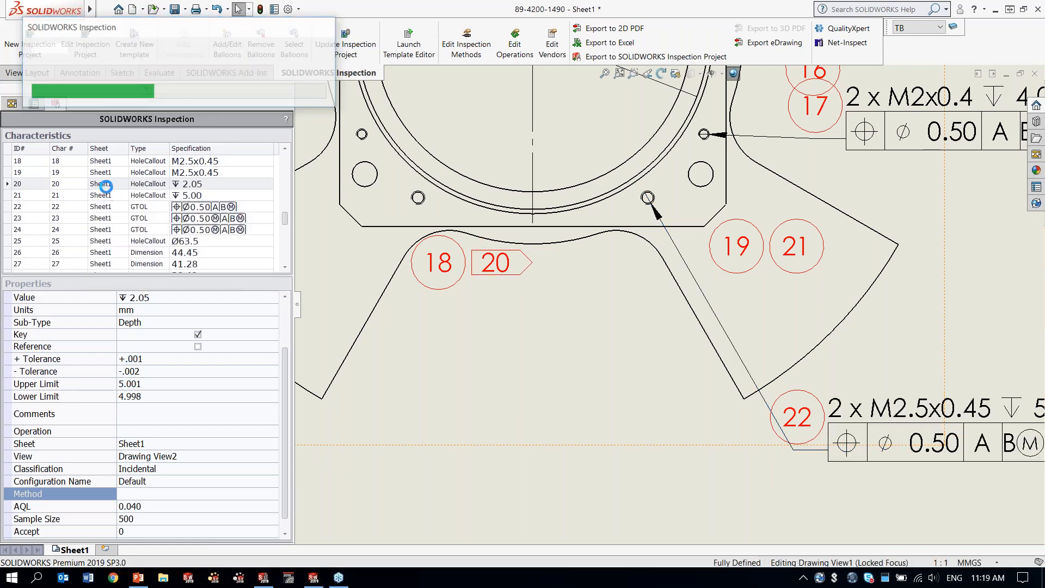
right_click(69, 195)
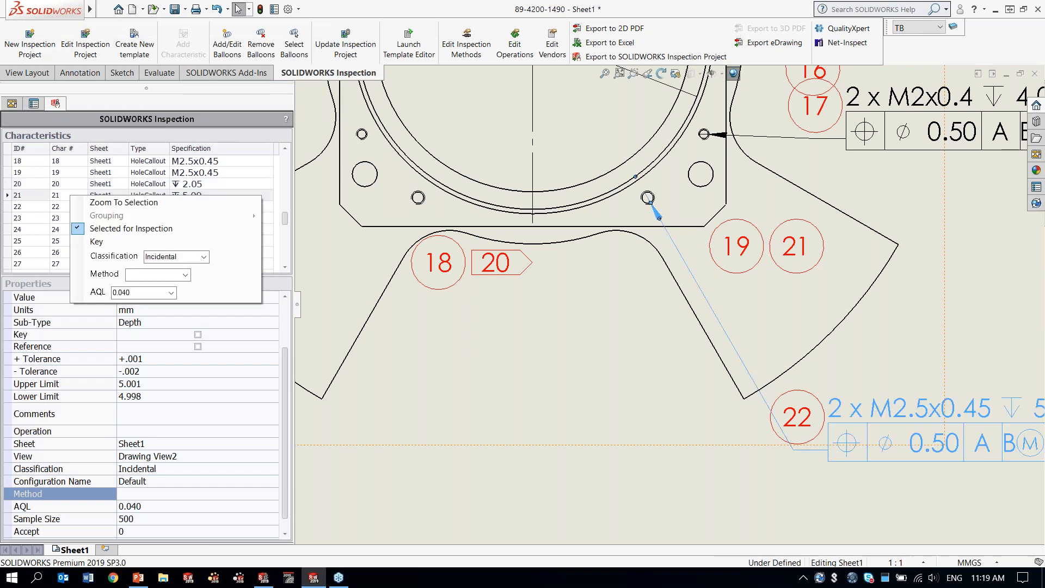
left_click(112, 241)
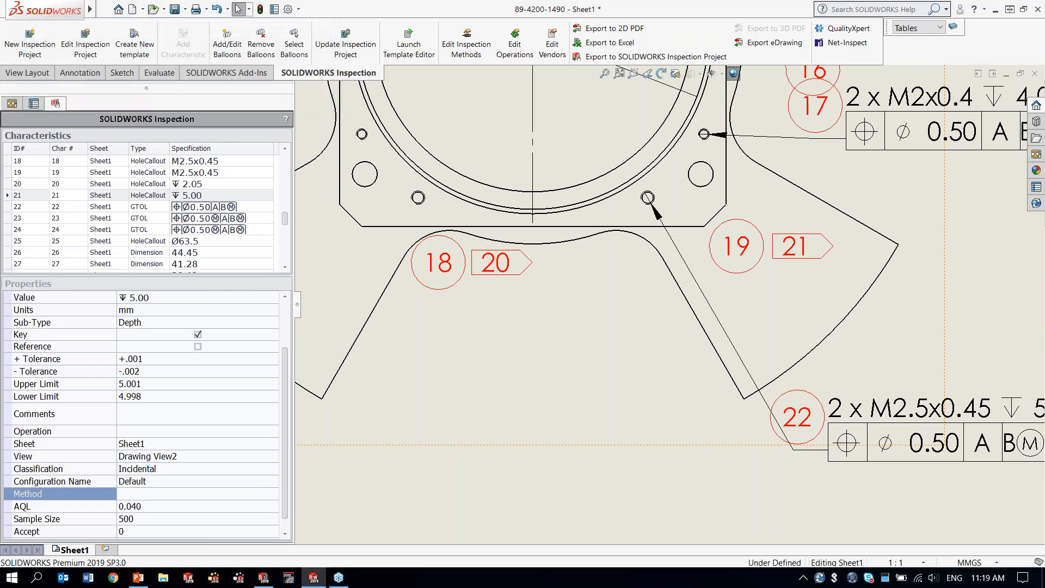
Step: Check the available inspection method choices for characteristic 21 without assigning one
right_click(140, 196)
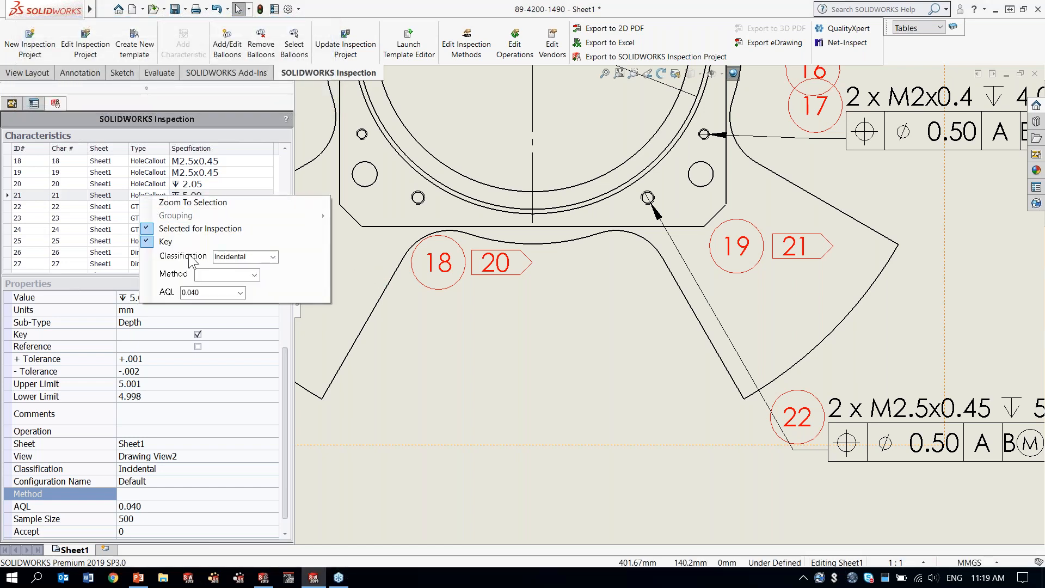
left_click(225, 275)
left_click(255, 275)
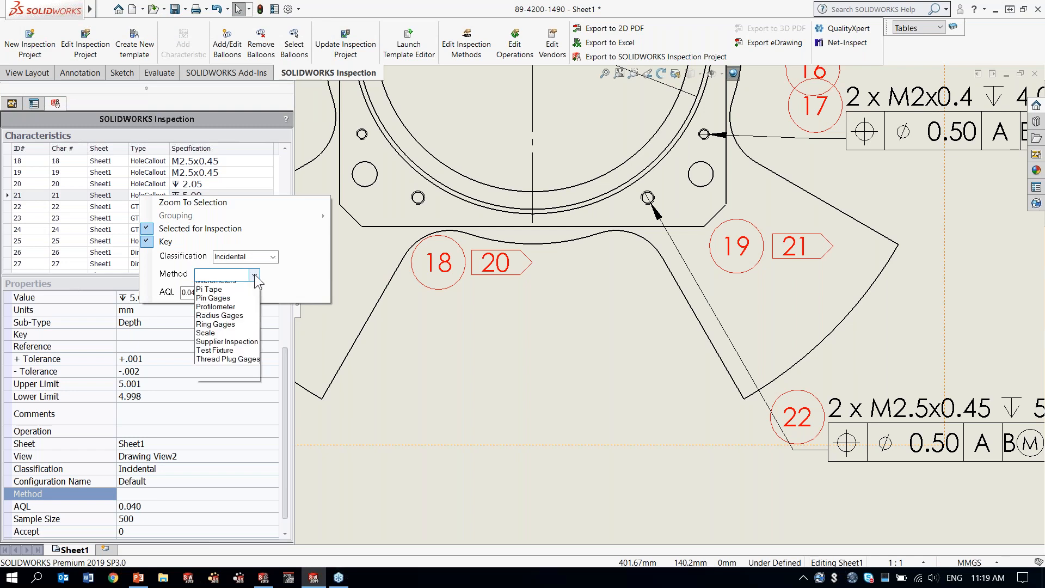
left_click(255, 275)
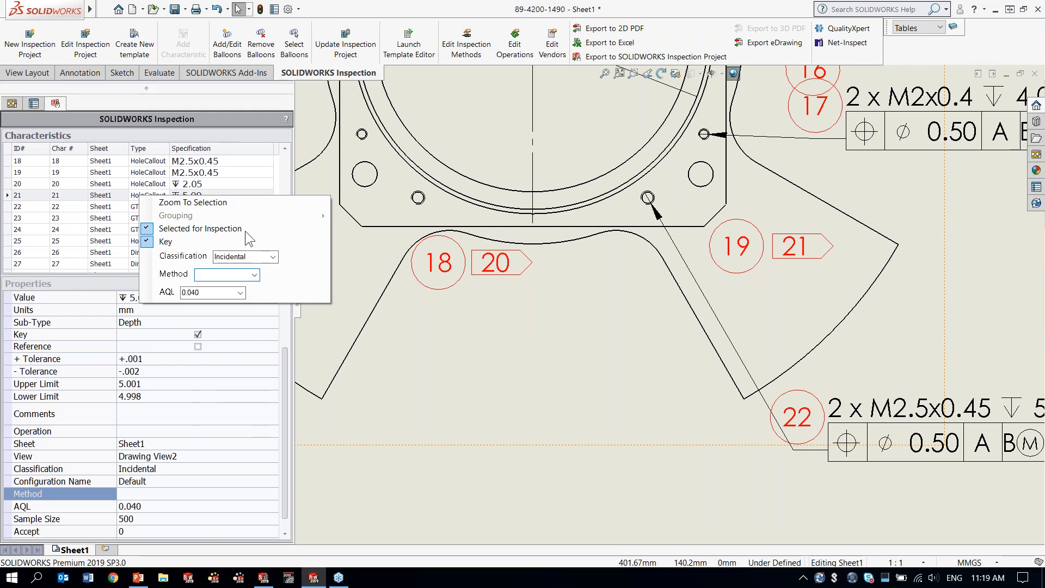
left_click(350, 278)
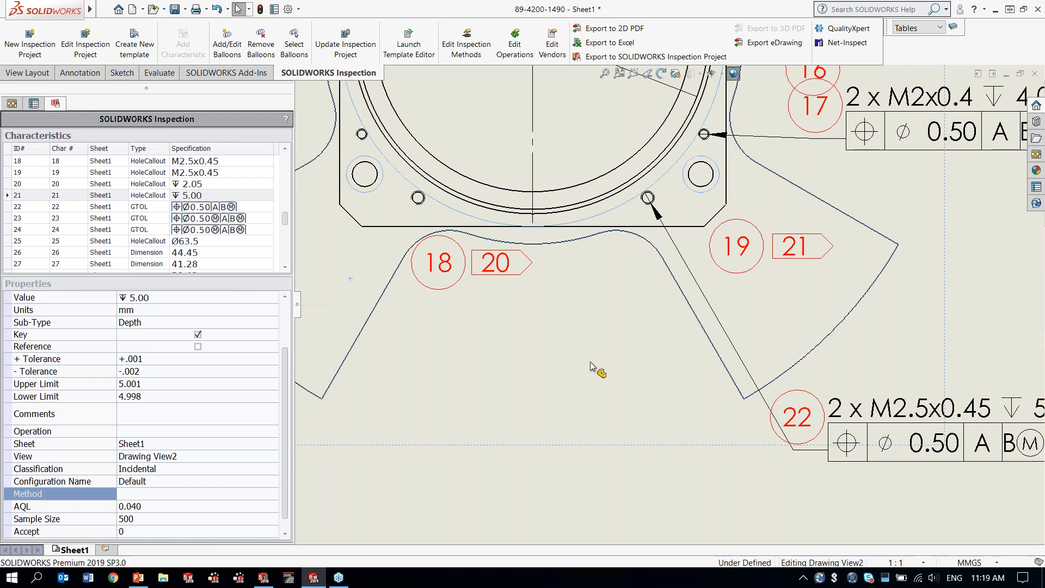
Step: Group characteristics 18 to 22 of the M2.5x0.45 hole callout, keeping their separate balloons
middle_click_drag(597, 363, 594, 364)
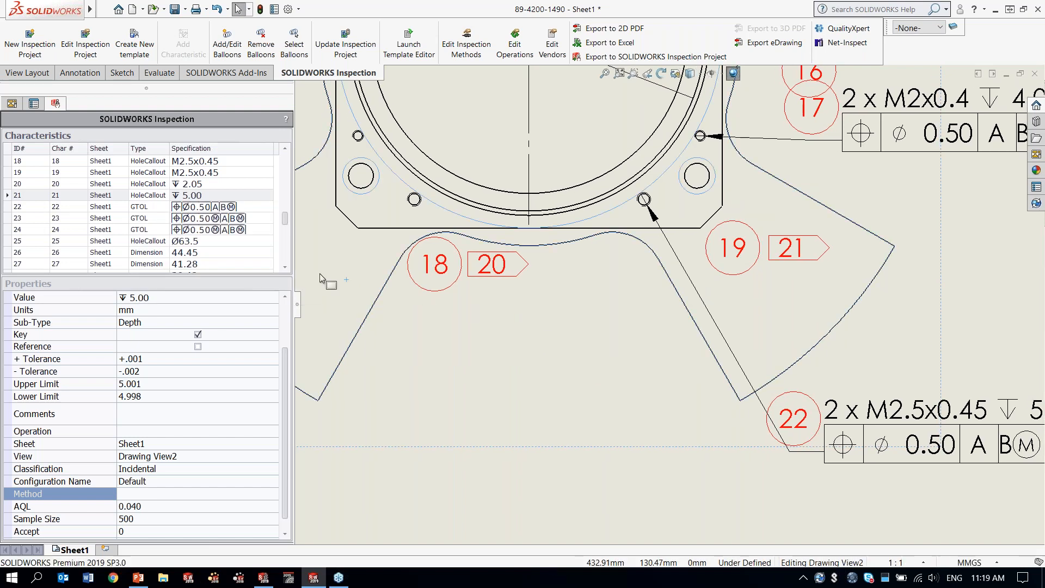
left_click(15, 161)
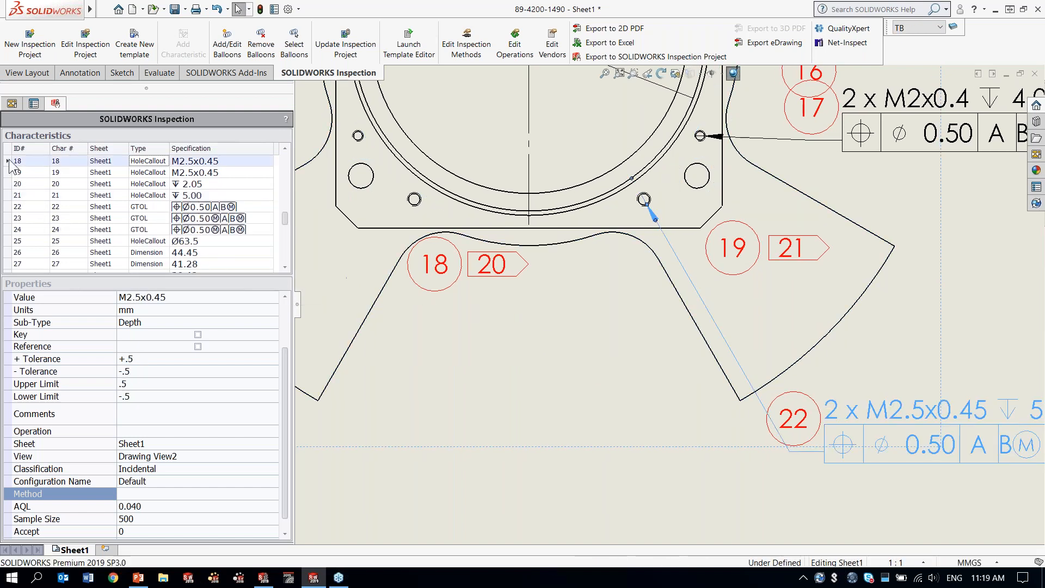
left_click(12, 206, "shift")
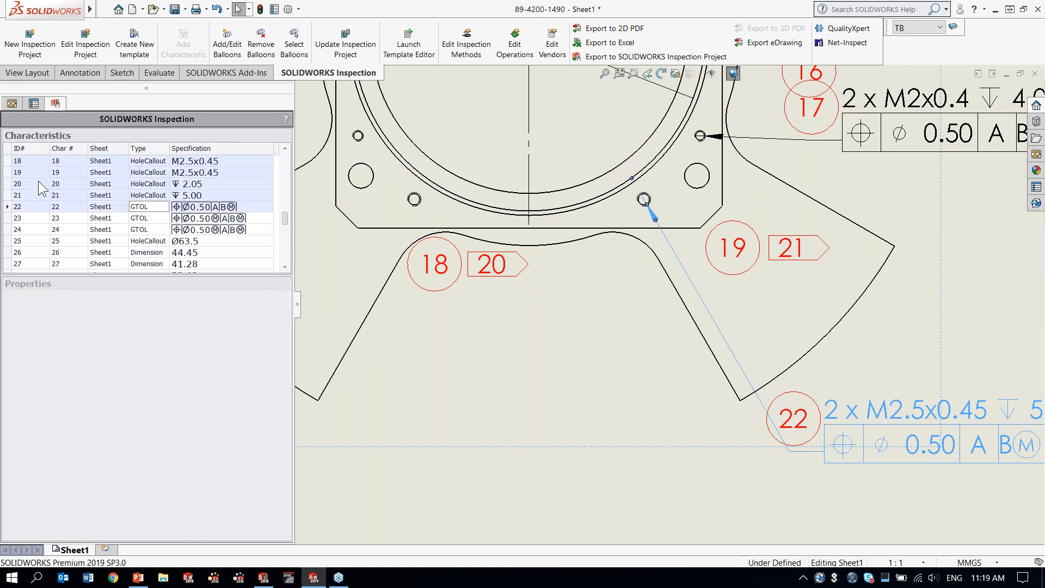
right_click(41, 188)
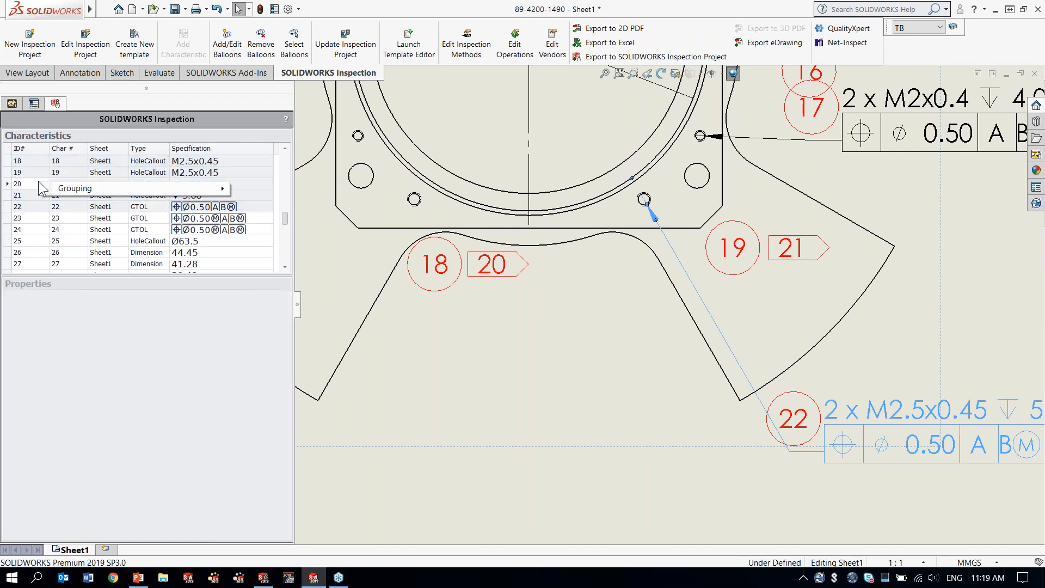
mouse_move(87, 191)
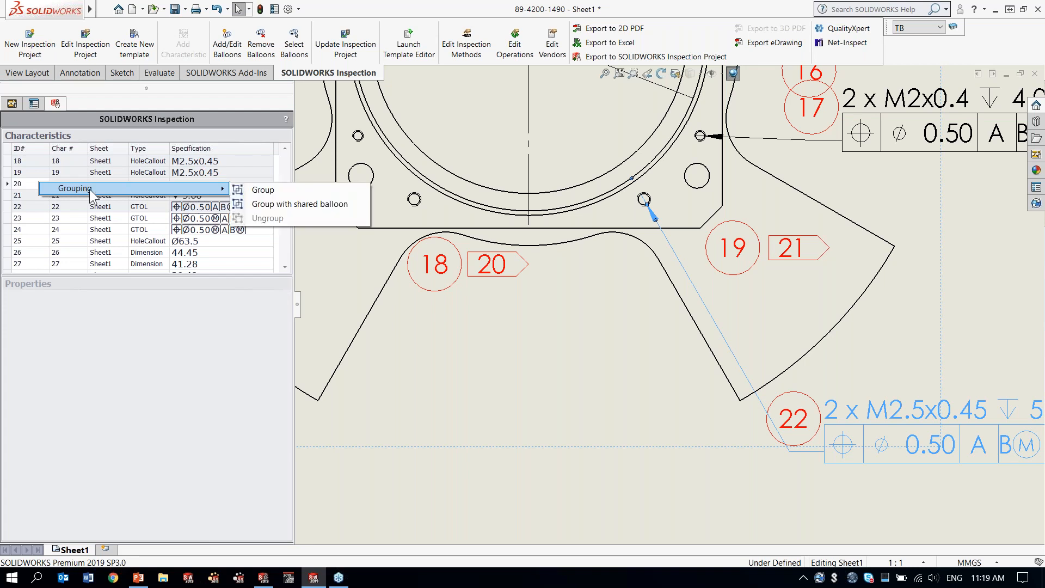
left_click(325, 188)
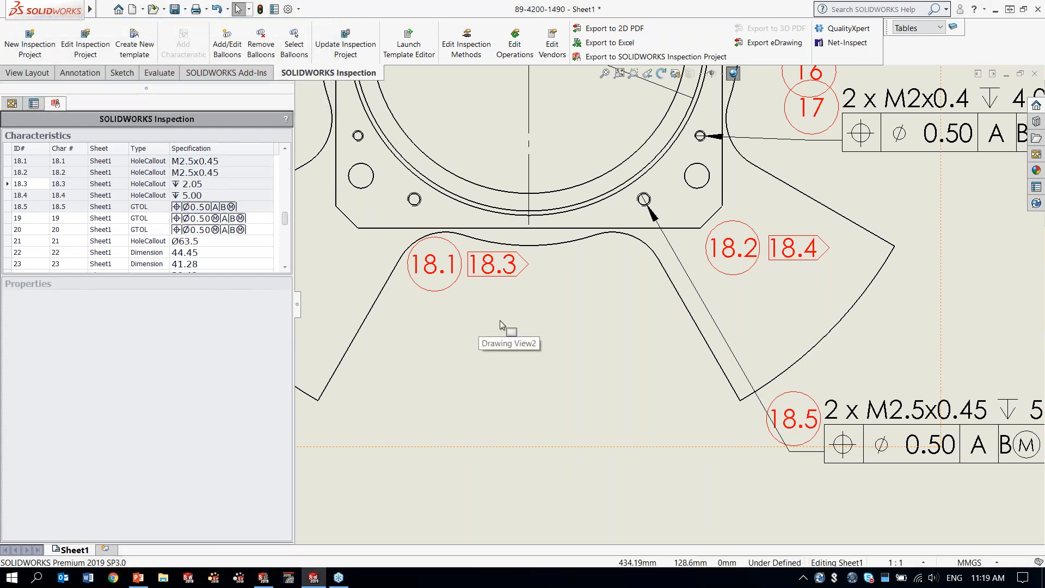
Step: Start an Excel export of the inspection project using the AS9102 template
key("f")
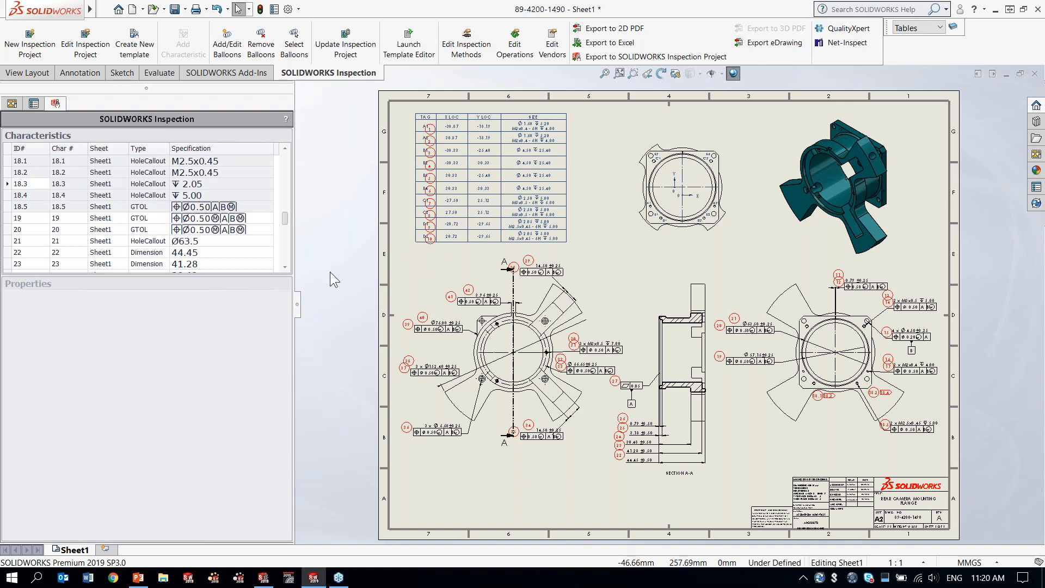
left_click(631, 43)
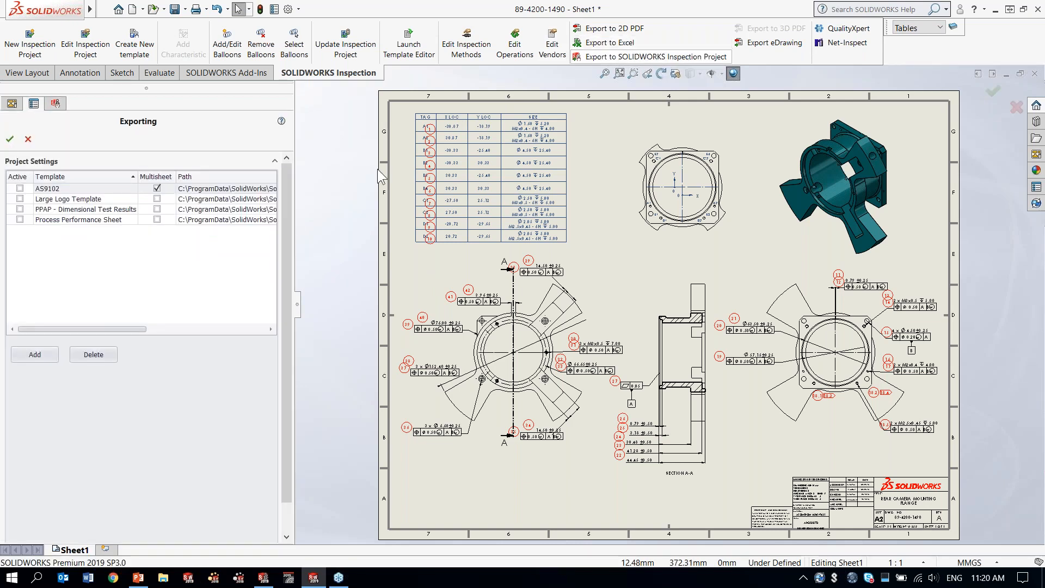
left_click(21, 189)
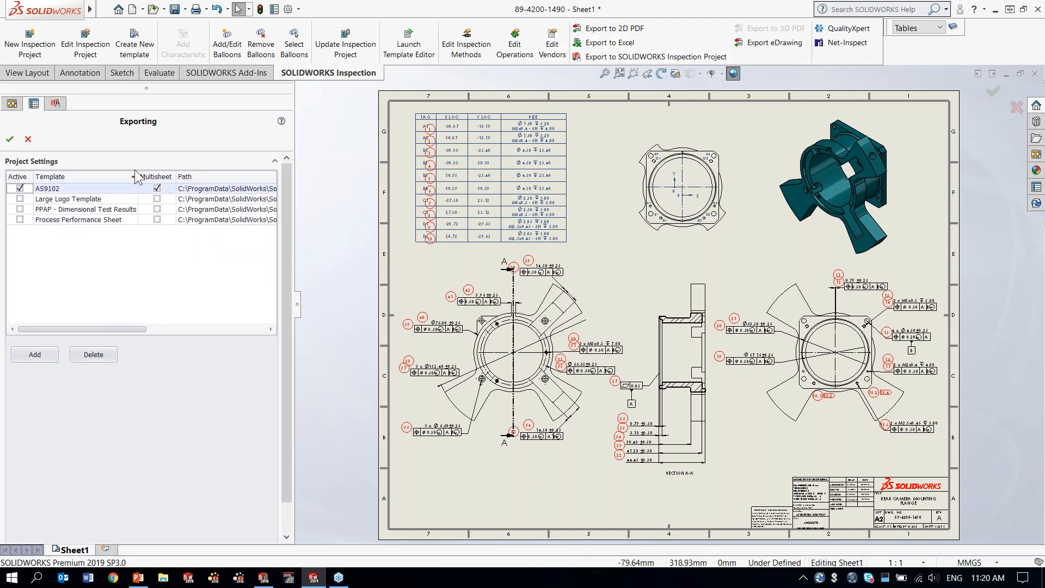
left_click(10, 140)
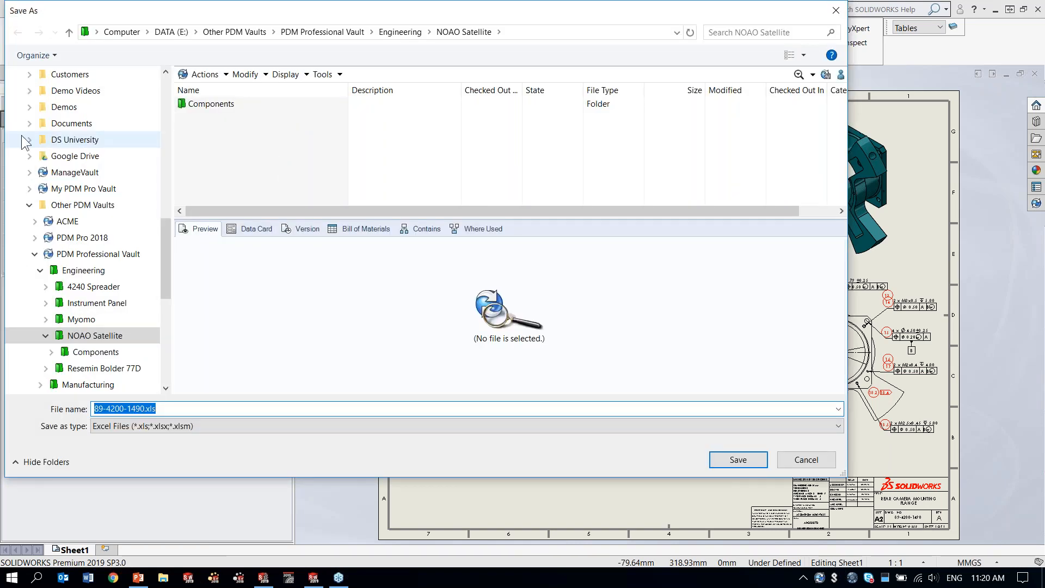
Step: Save the report as 89-4200-1490.xls in the Quality folder of PDM Professional Vault and add it as a file reference to the drawing
left_click(373, 33)
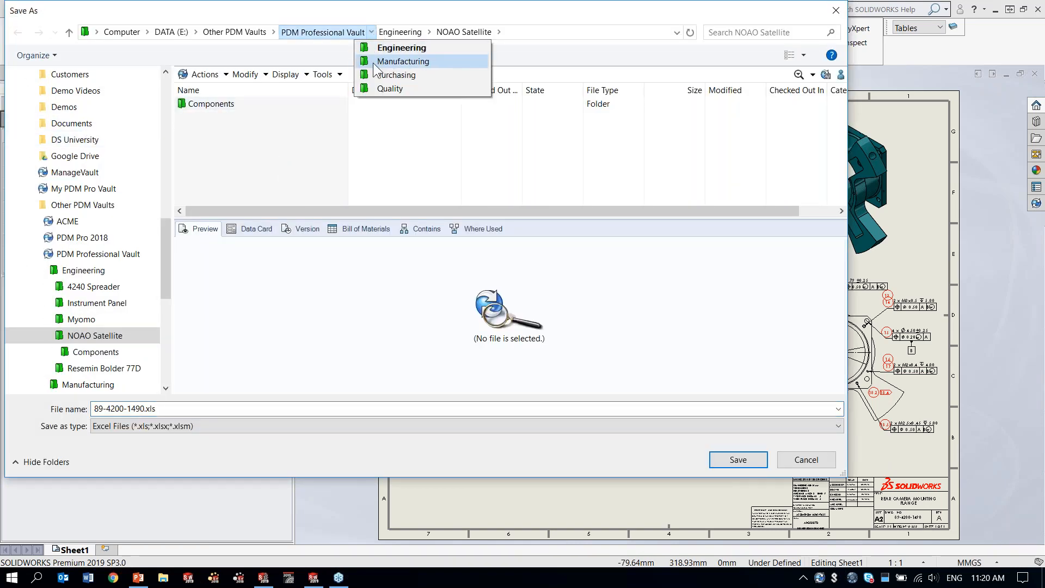
left_click(376, 89)
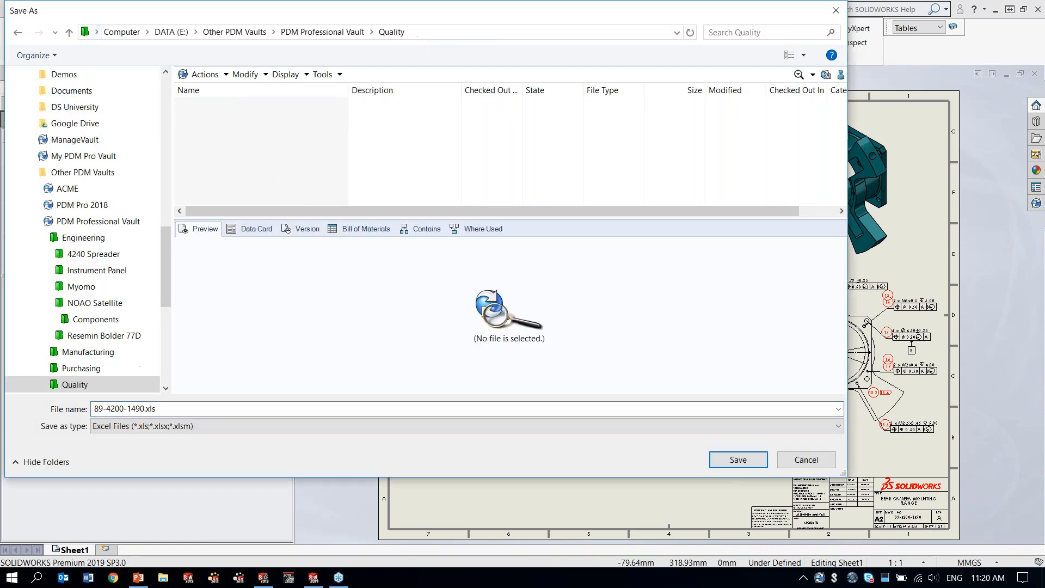
left_click(747, 460)
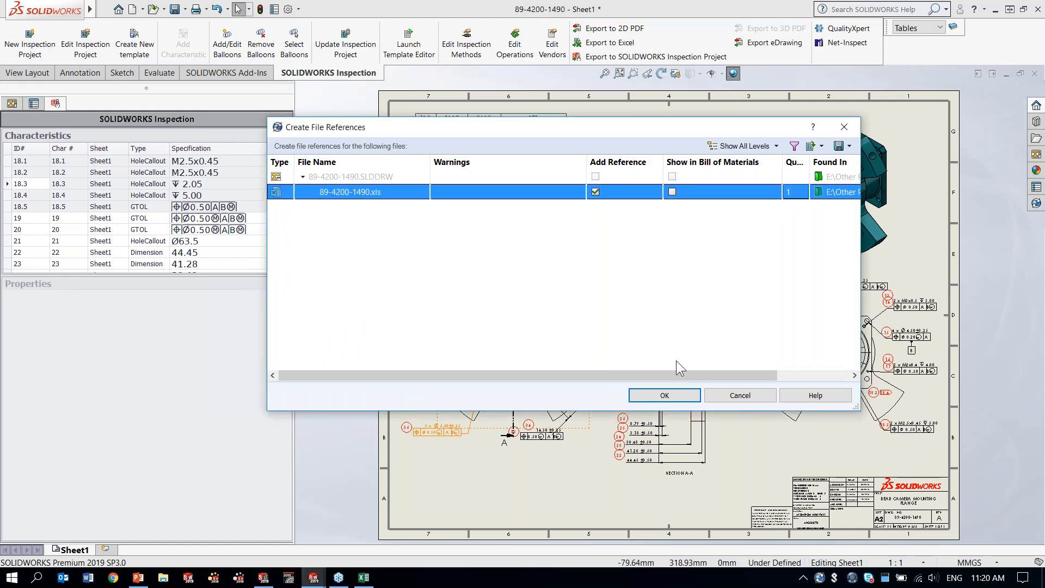
left_click(678, 398)
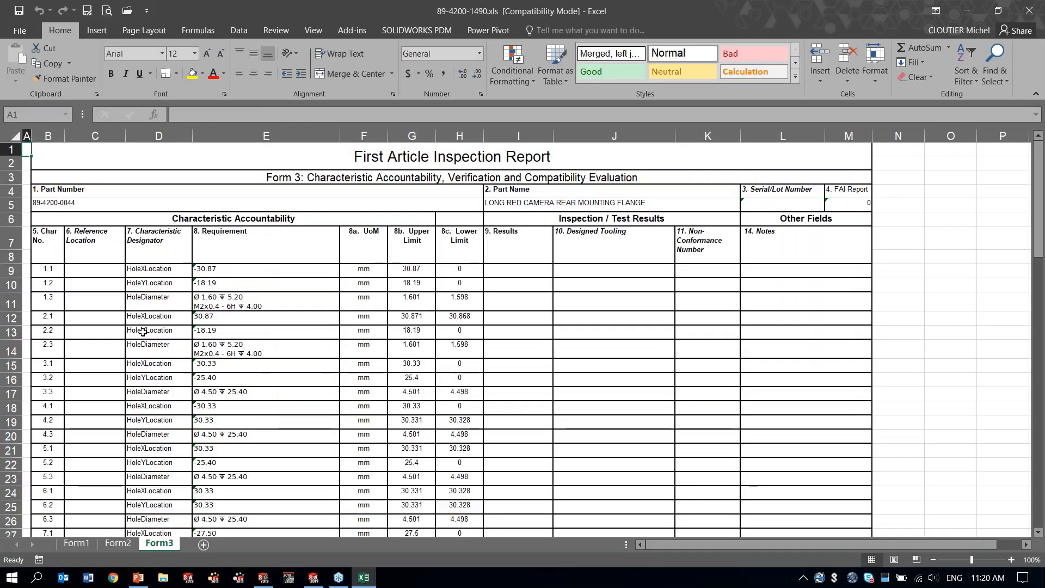
Step: In Form3 of the exported Excel report, enter the results 1.6 for characteristic 1.3 and 31 for characteristic 2.1
scroll(143, 332, "up", 3, "ctrl")
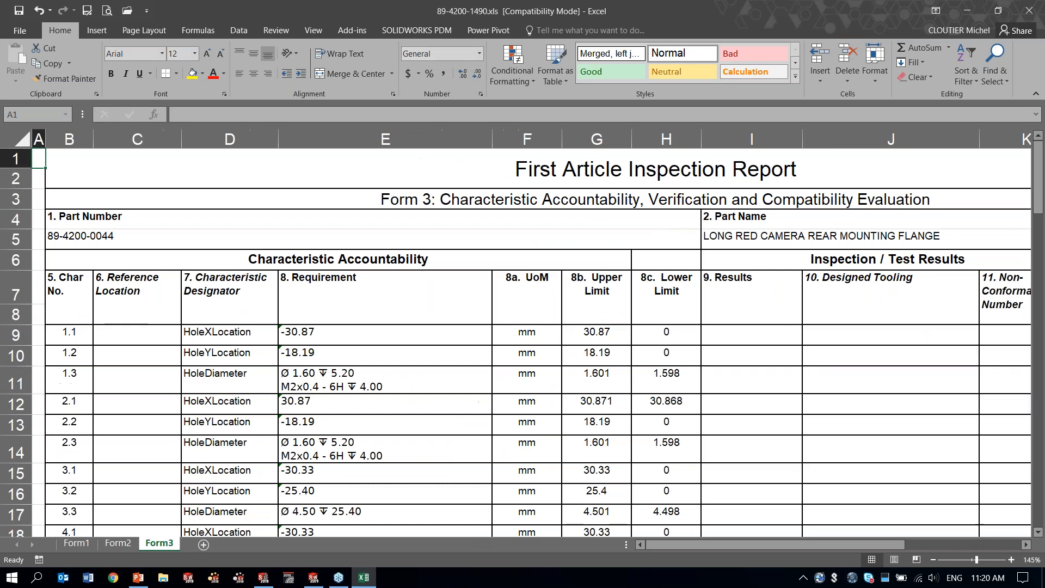
scroll(158, 327, "down", 2)
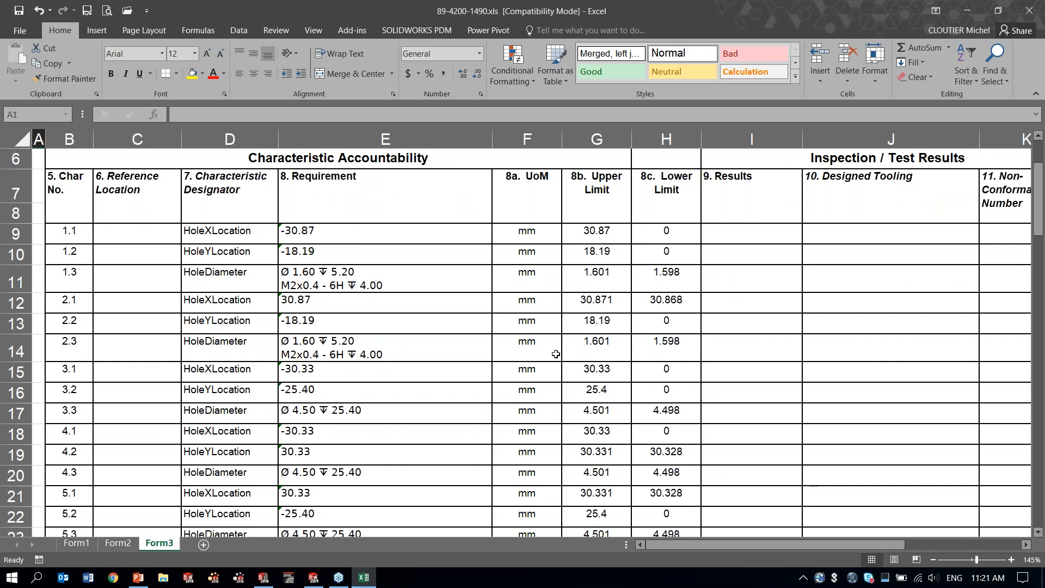
left_click(753, 283)
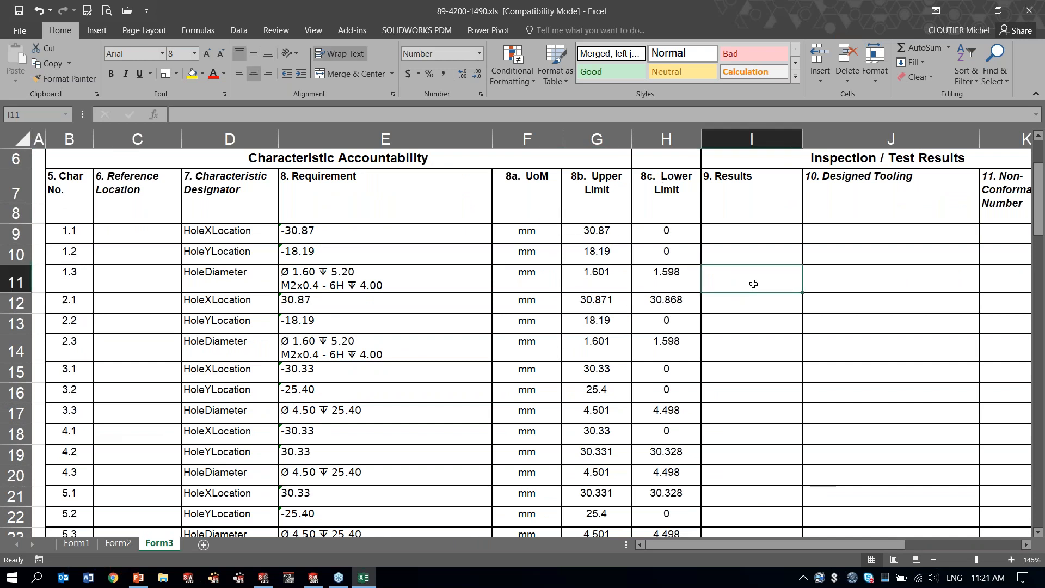
left_click(753, 141)
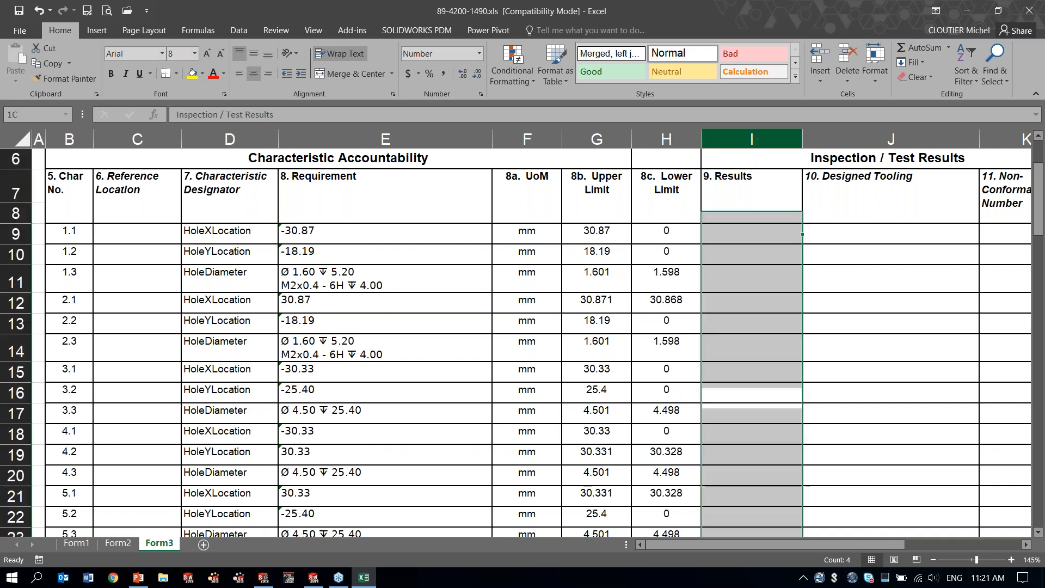
left_click(761, 279)
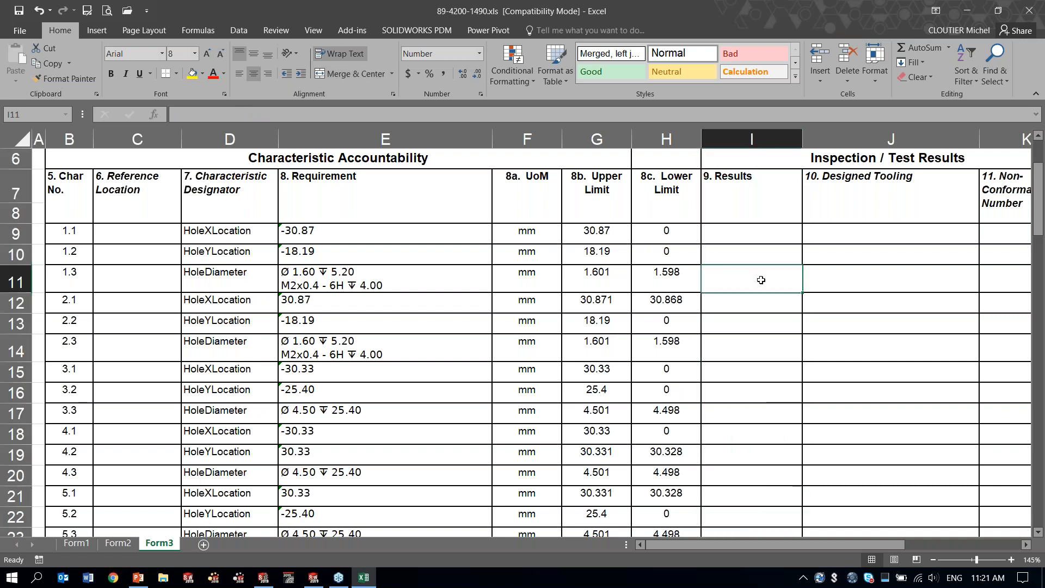
type("1.6")
key("Return")
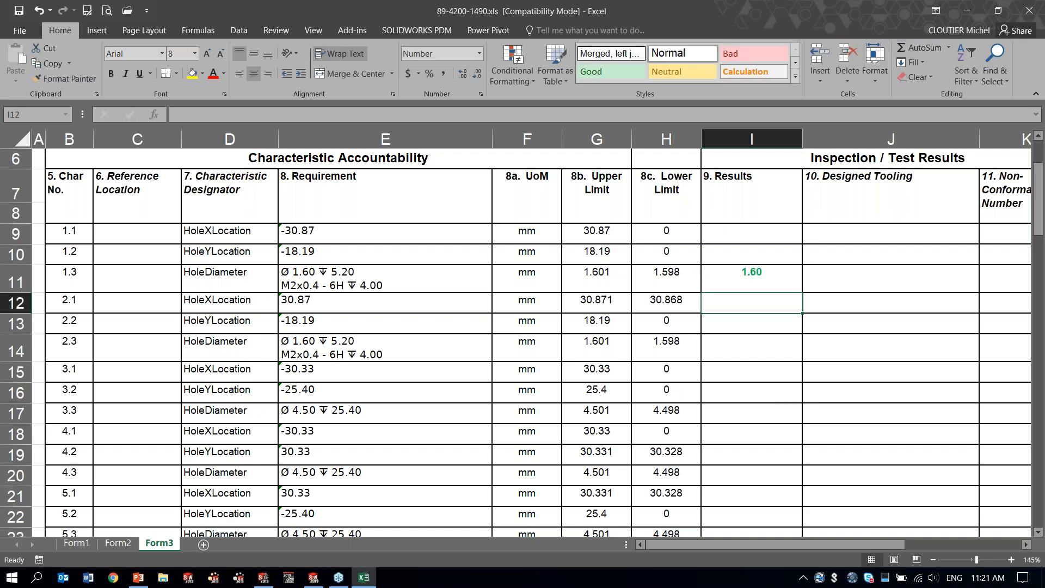
type("31")
key("Return")
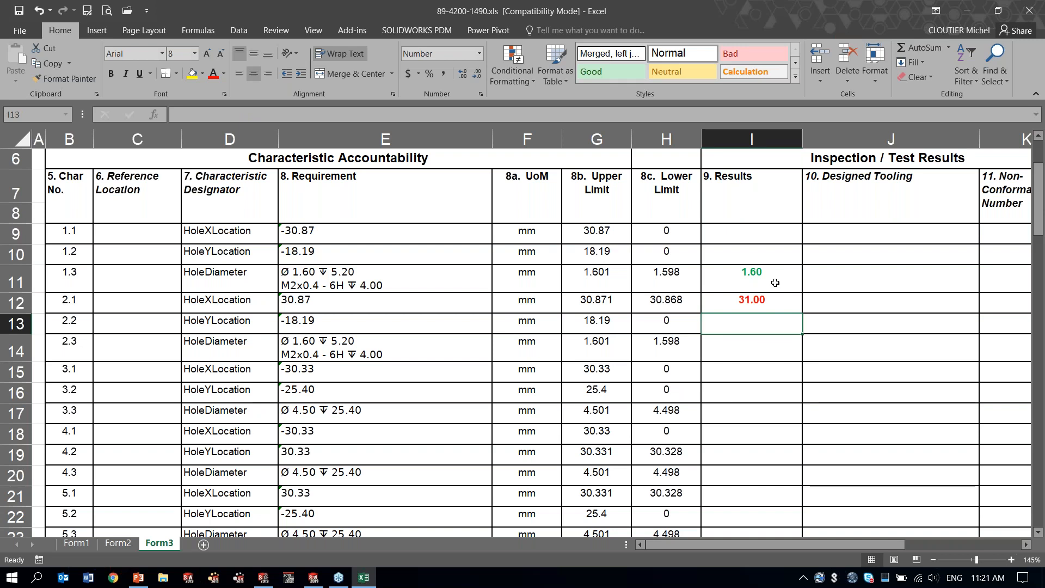
Step: Compare the results of characteristics 1.3 and 2.1 with their upper and lower limits, and review the following rows
left_click(776, 281)
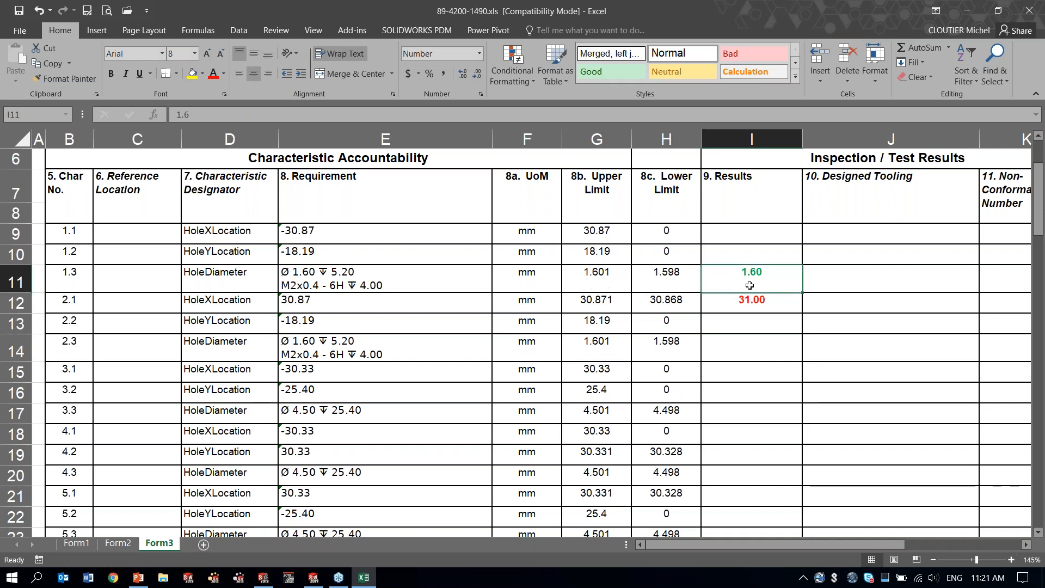
left_click_drag(611, 277, 667, 278)
left_click(759, 276)
left_click(782, 302)
left_click_drag(594, 303, 659, 302)
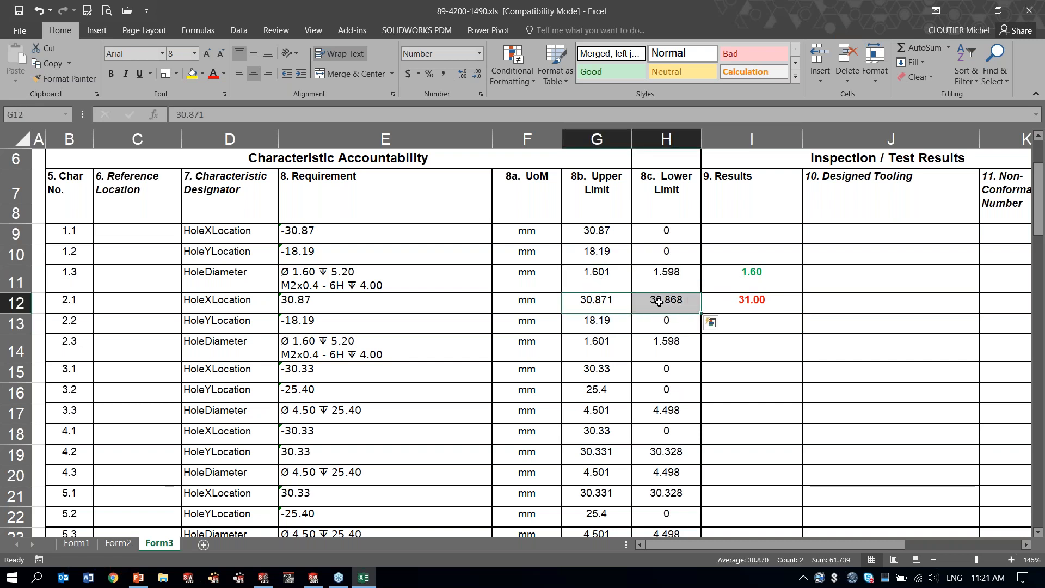
left_click(778, 300)
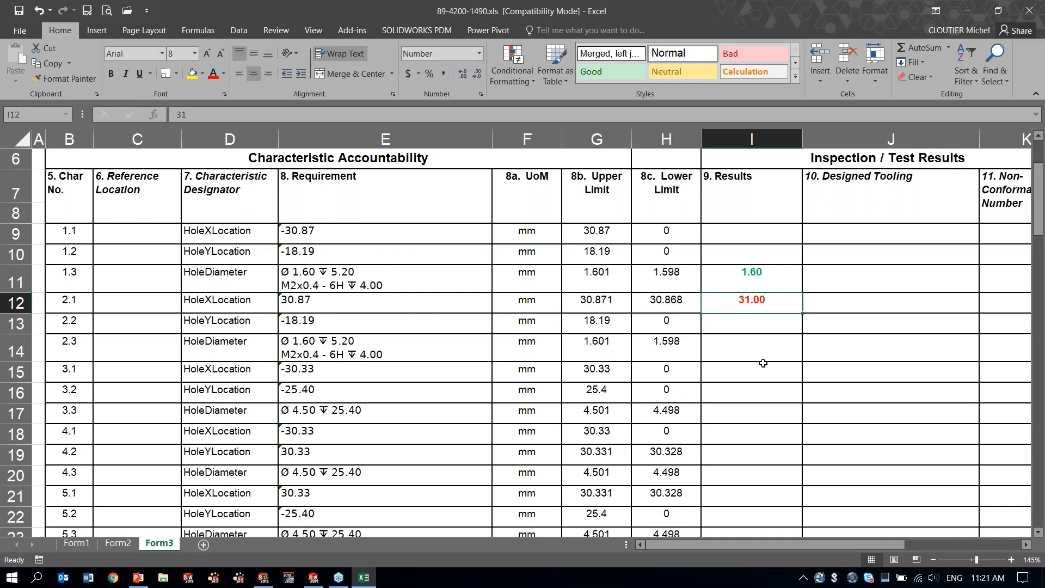
scroll(763, 363, "down", 3)
scroll(762, 362, "down", 1, "ctrl")
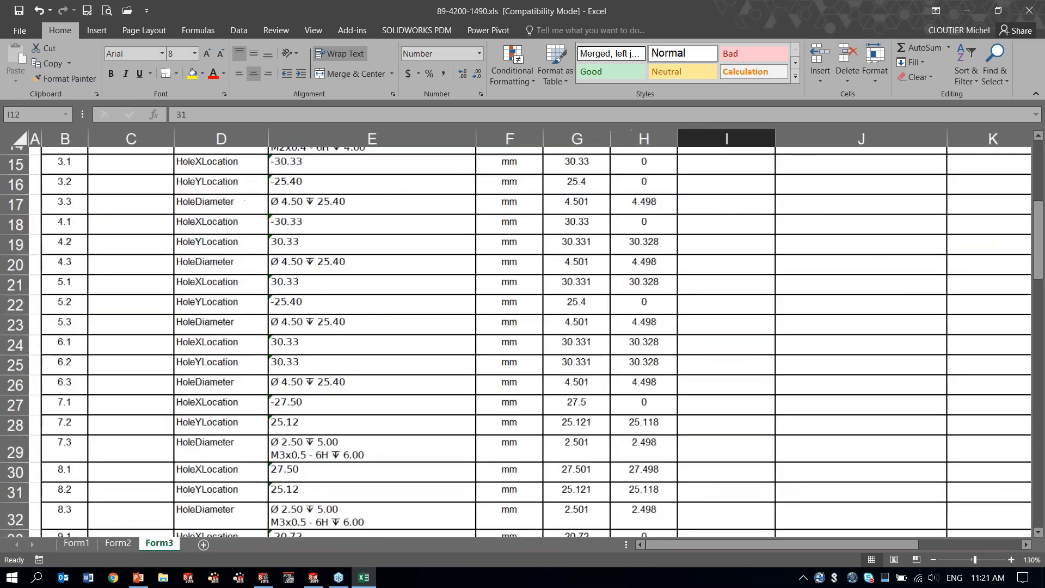
Step: In Form3, enter 1.05 as the result for characteristic 11 and replace it with 1
scroll(337, 302, "down", 7)
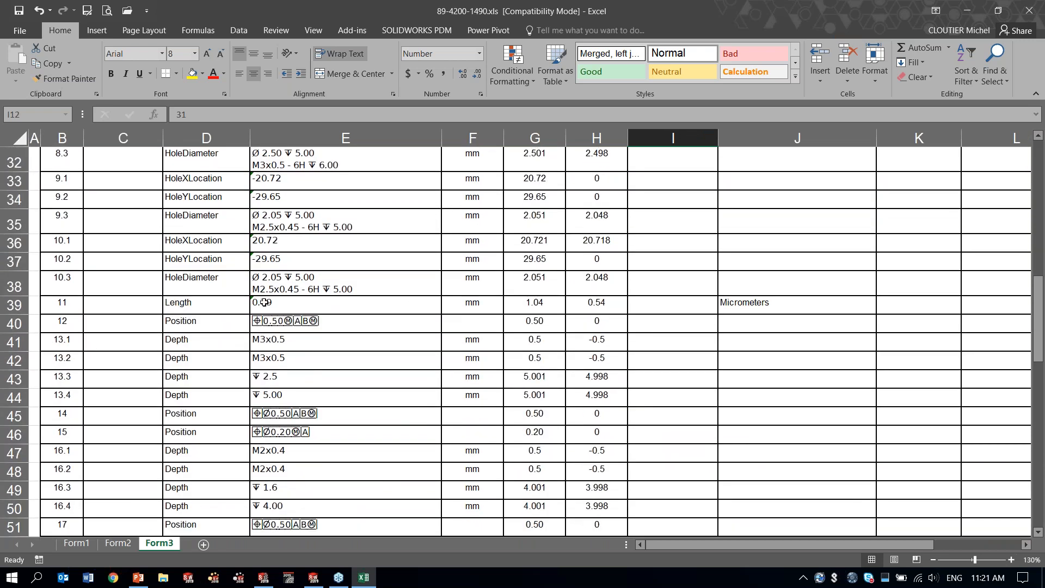
left_click(15, 305)
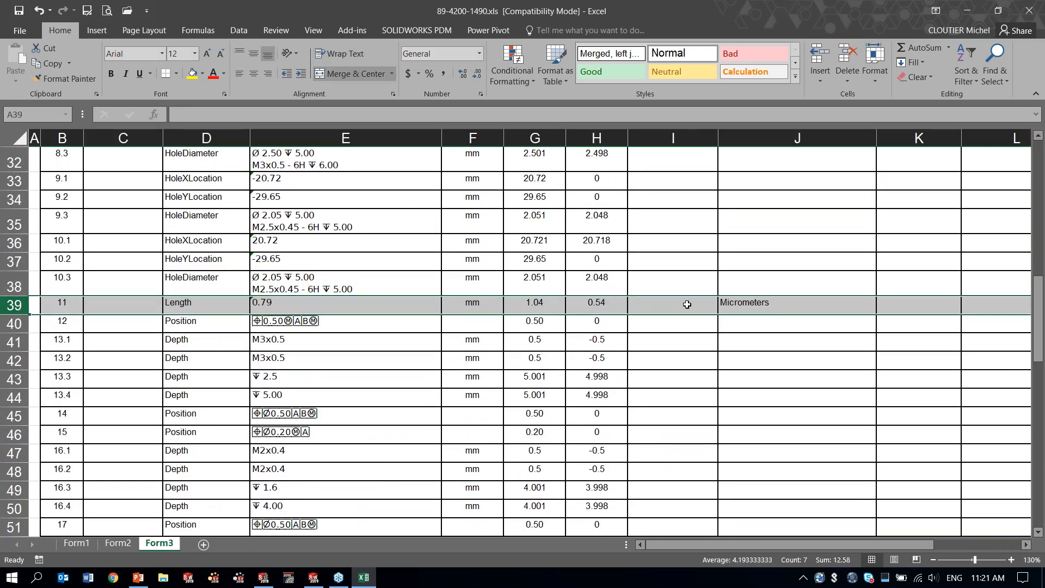
left_click(792, 303)
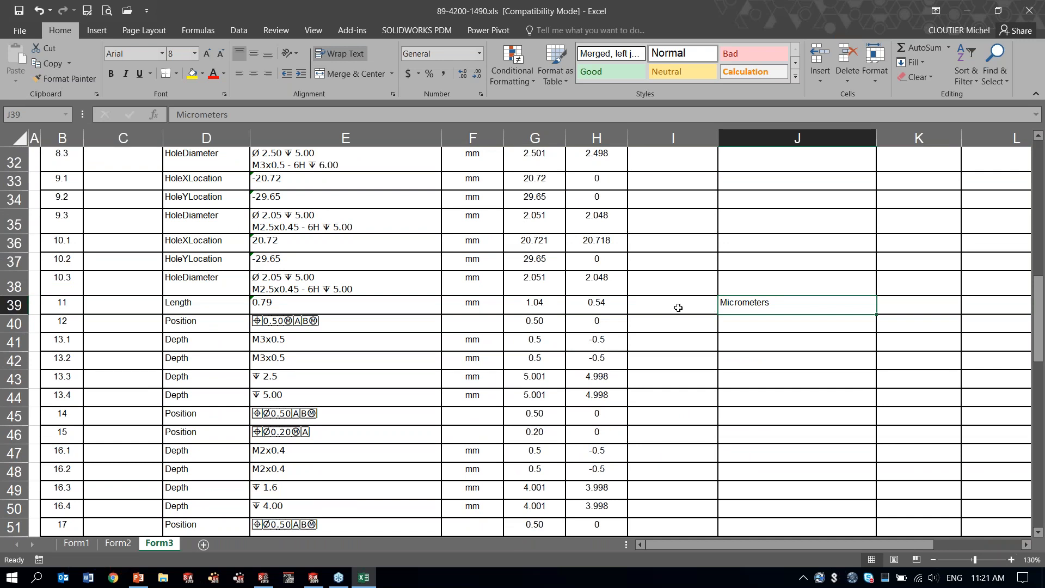
left_click(678, 308)
type("1.05")
key("Return")
key("Up")
type("1")
key("Return")
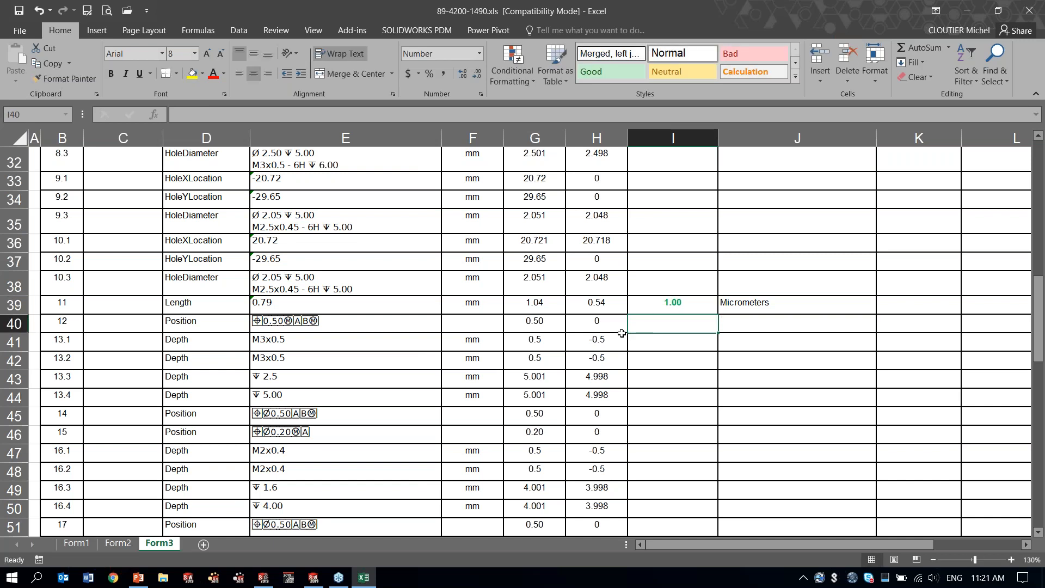
Step: Return to the beginning of Form3, close the report with its changes saved, and switch to the PowerPoint slide show
scroll(610, 329, "up", 10)
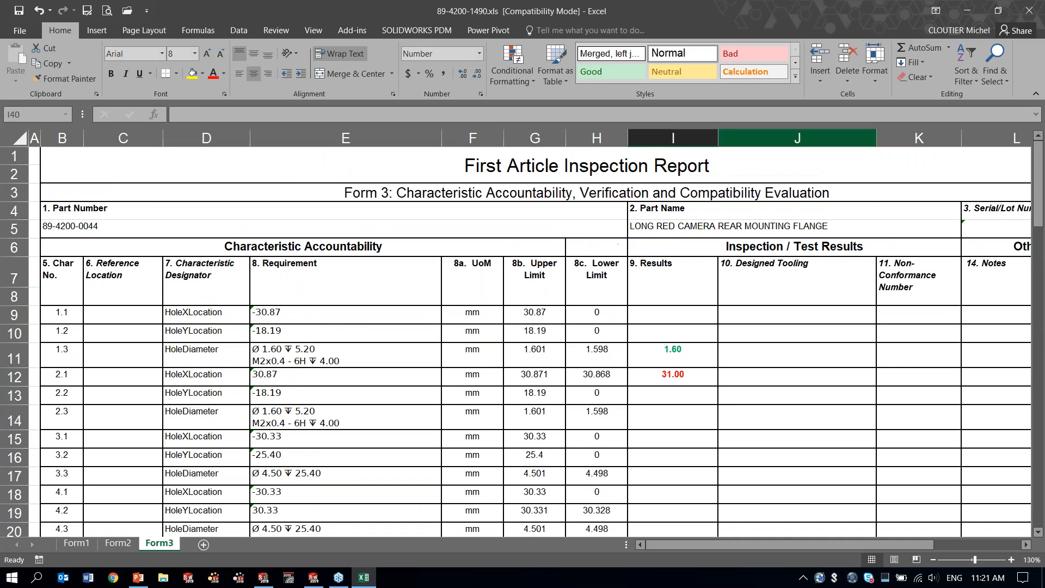
left_click(1031, 12)
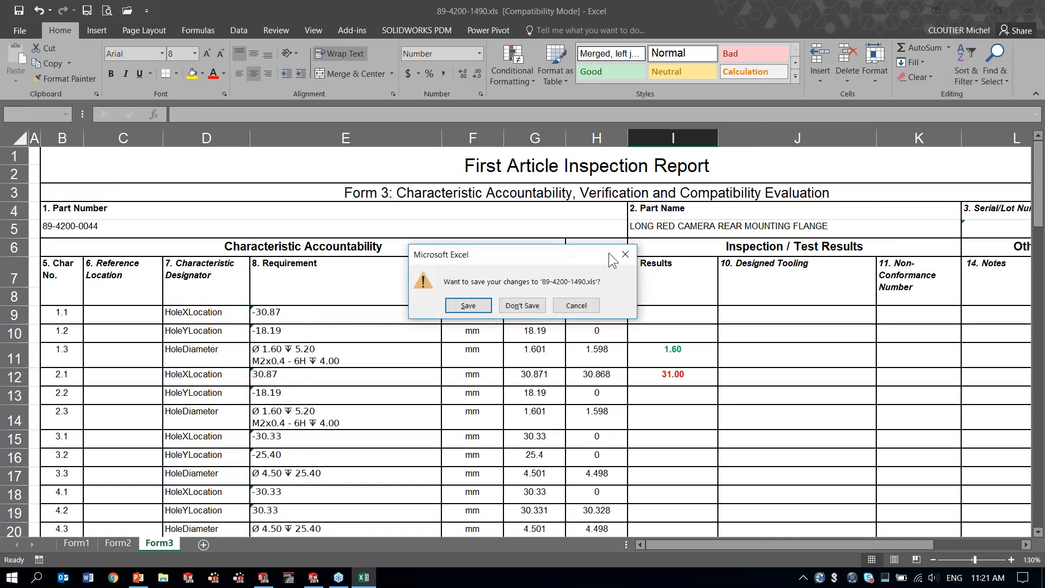
left_click(468, 306)
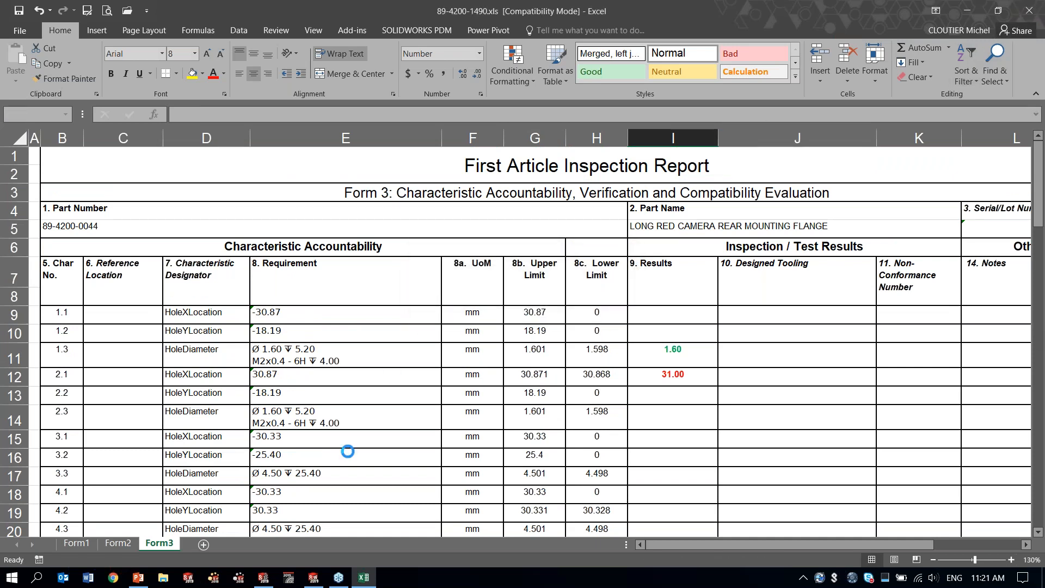
left_click(139, 579)
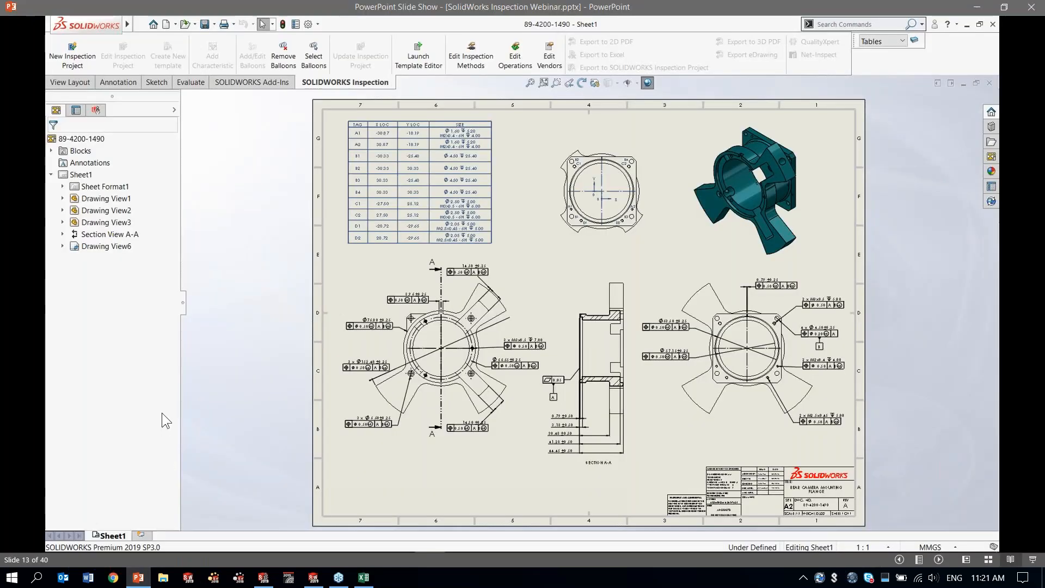
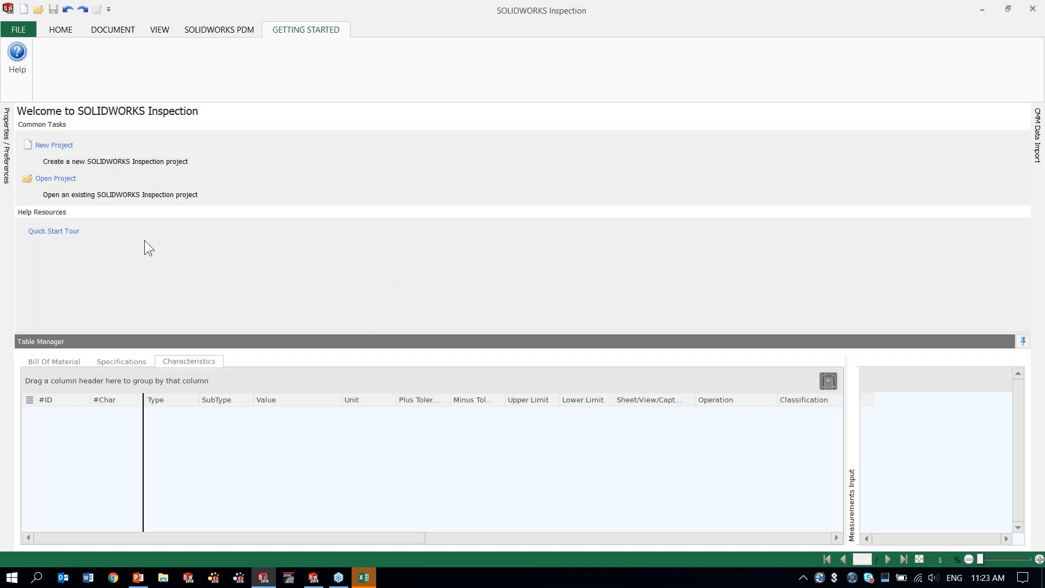
Step: In SOLIDWORKS Inspection, create a new project from the AS9102 (Metric).ixpdot template using Knuckle - Rev C.PDF from the vault's Quality folder
left_click(56, 146)
left_click(464, 245)
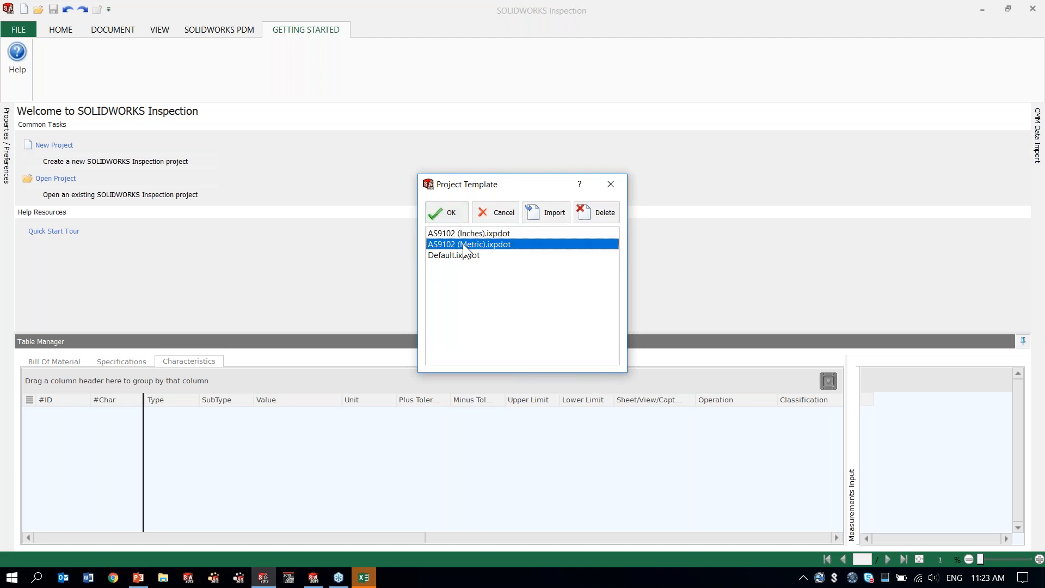
left_click(450, 214)
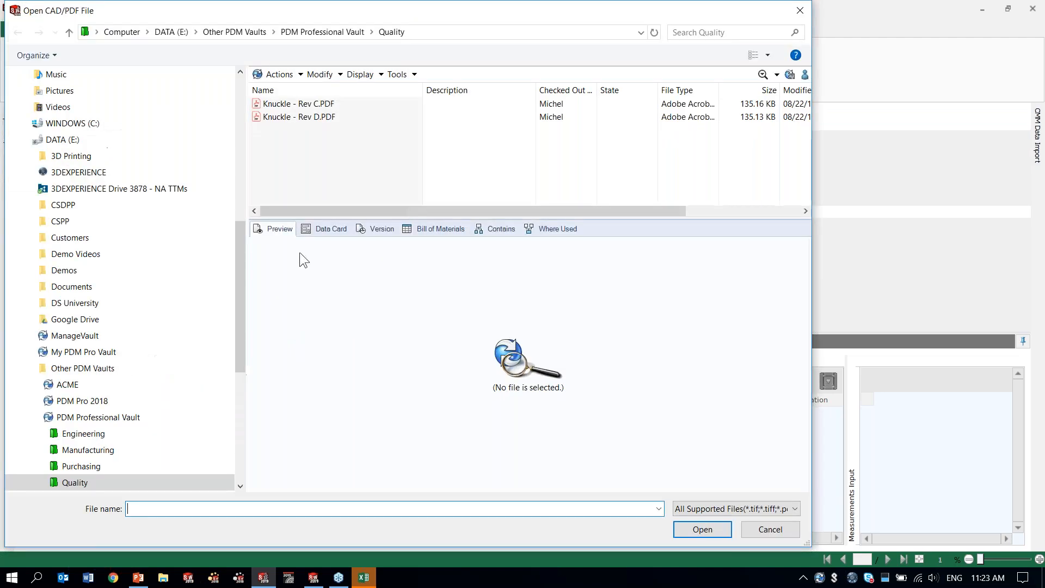
left_click(298, 103)
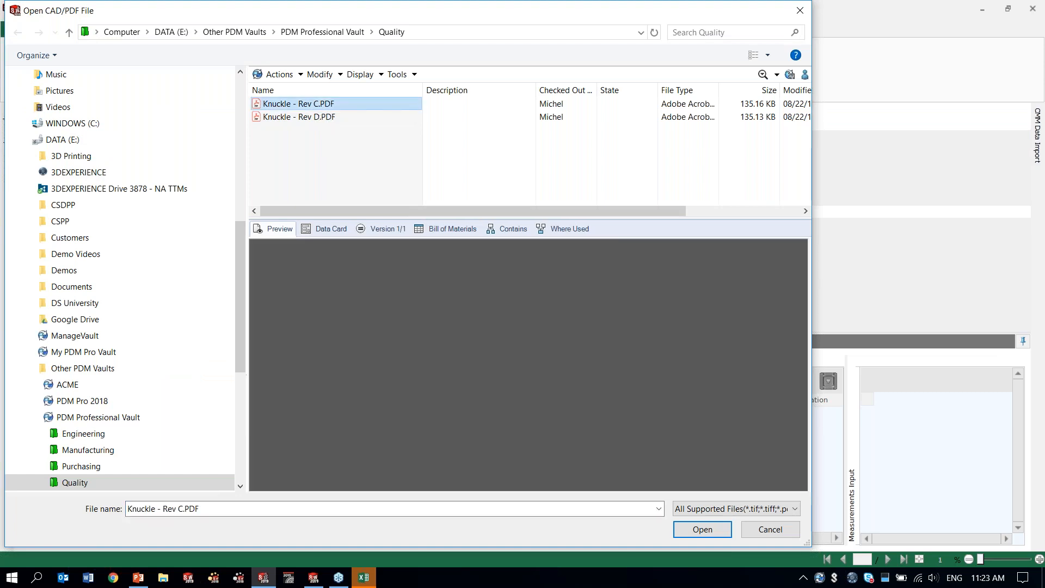
left_click(448, 381)
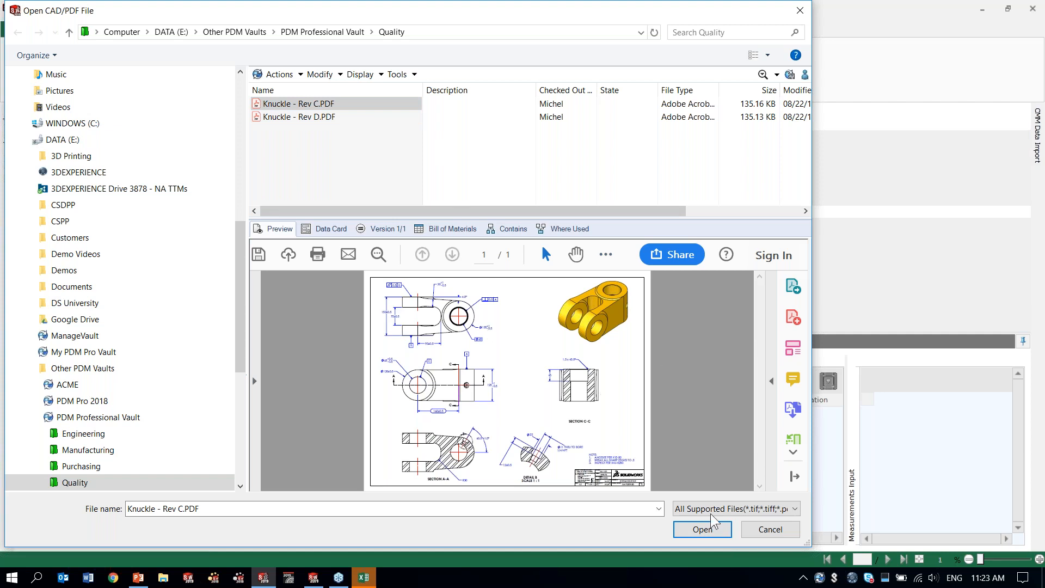
left_click(707, 533)
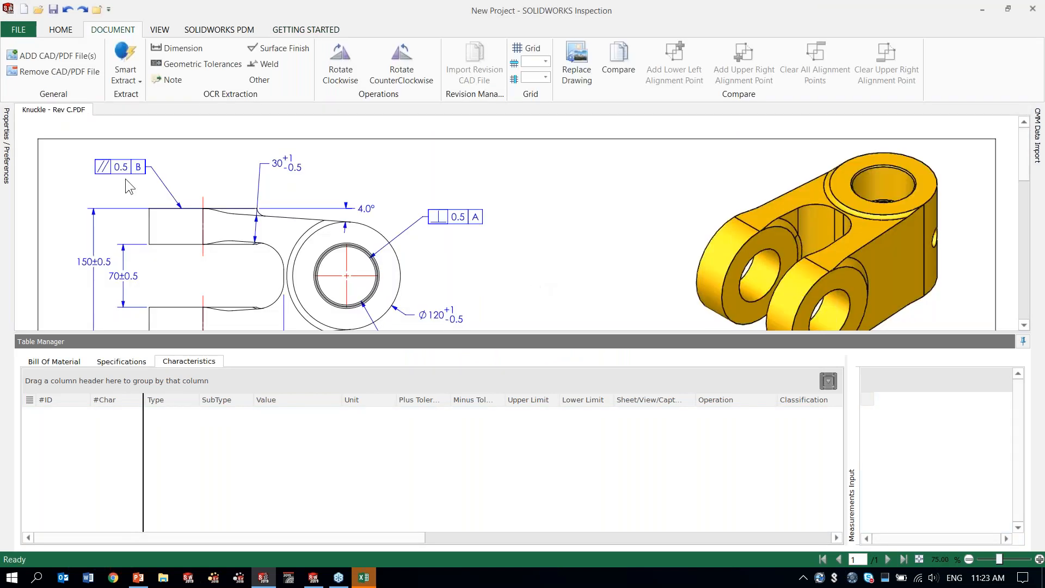
Step: Keep the project properties displayed and capture the part name BOOM KNUCKLE and part number 0306 02002 from the drawing's title block
left_click(7, 139)
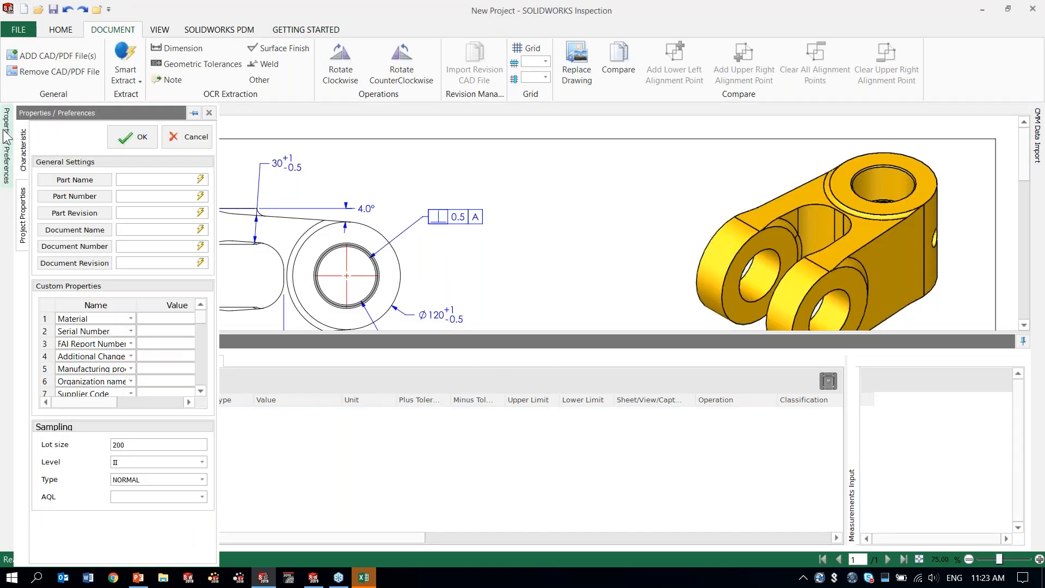
left_click(193, 114)
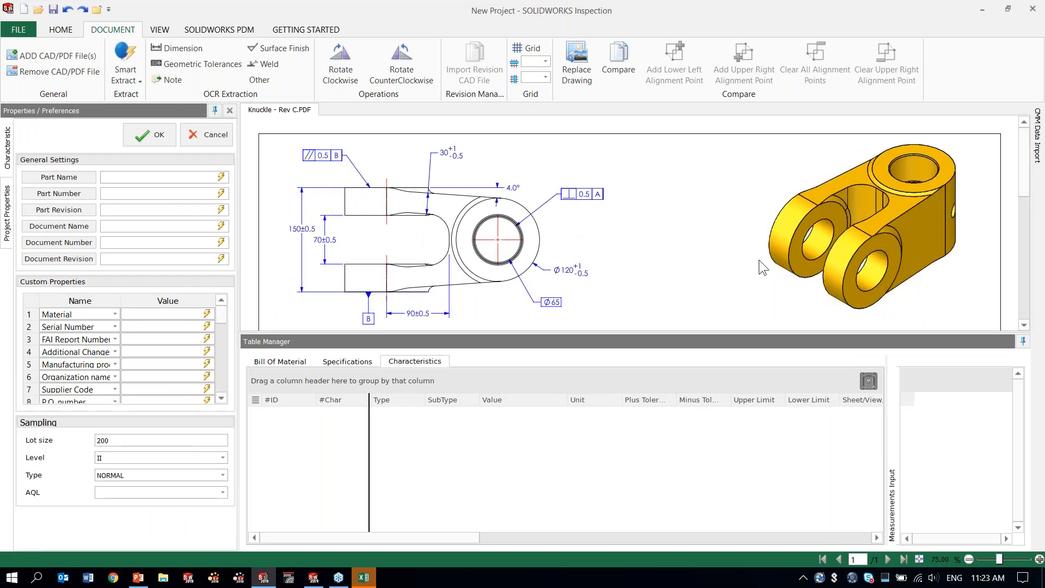
scroll(760, 257, "down", 5)
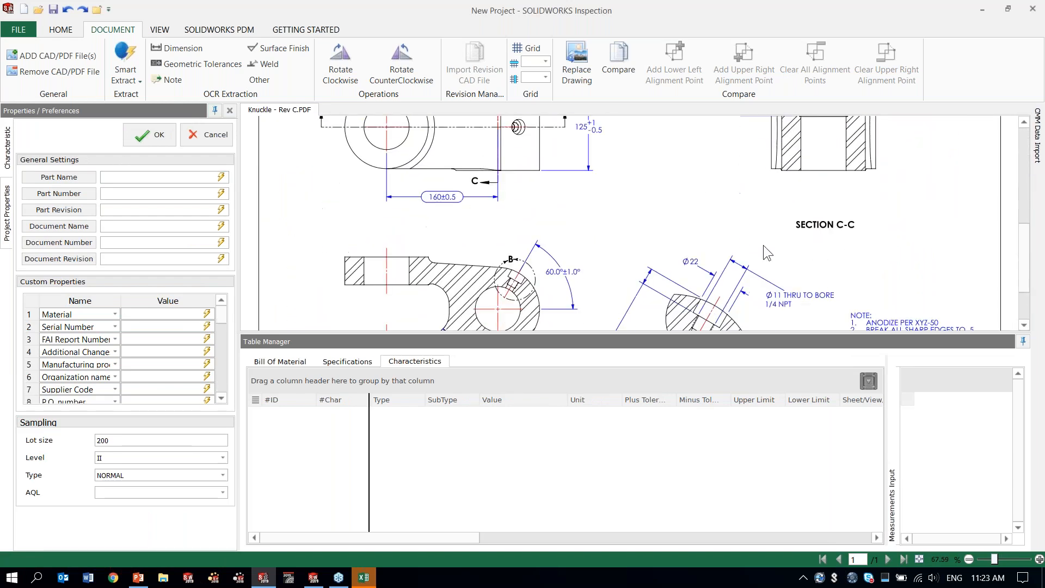
scroll(763, 248, "down", 2)
right_click(772, 232)
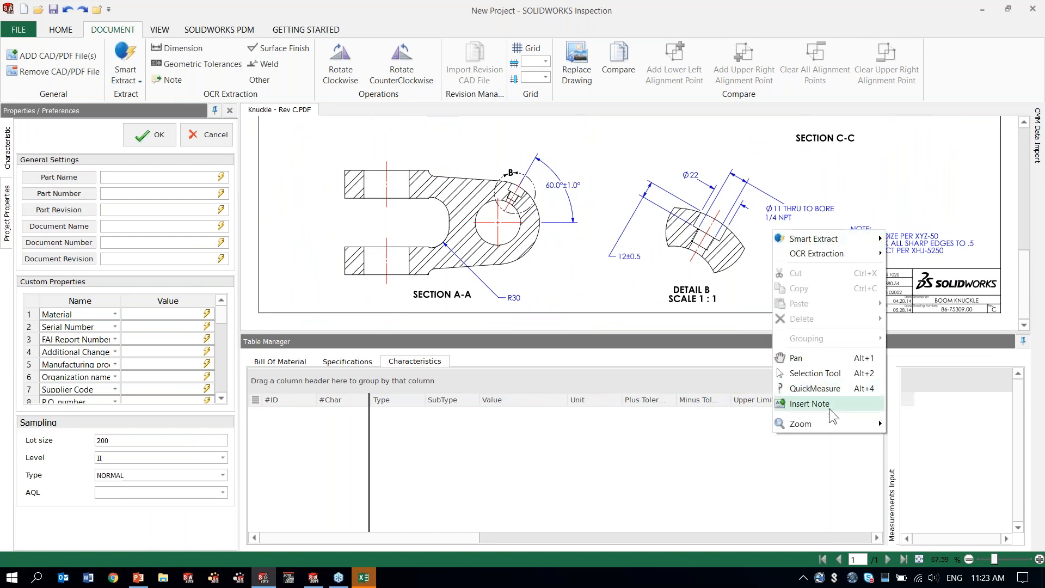
mouse_move(834, 420)
left_click(942, 456)
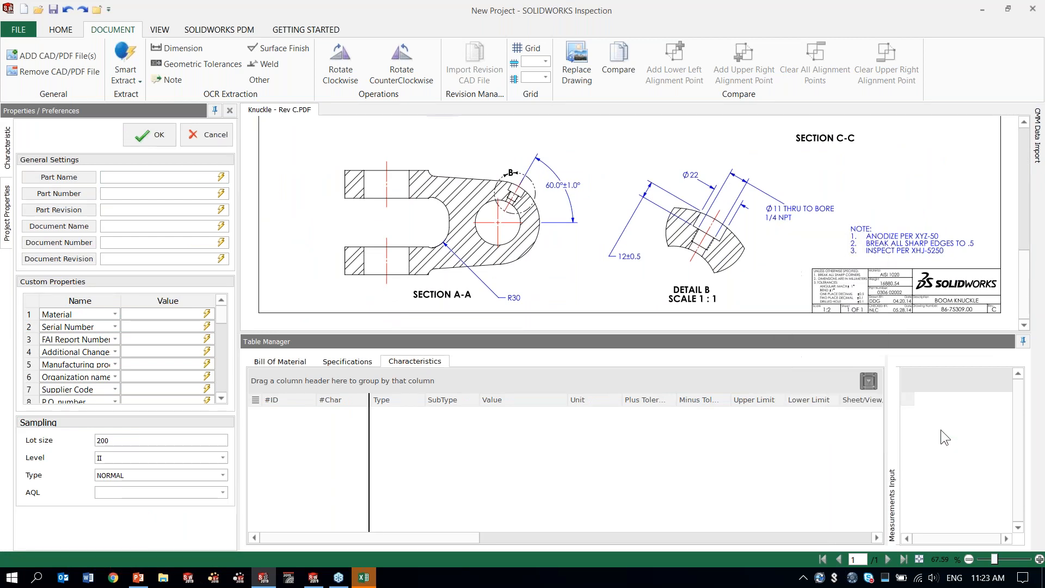
left_click_drag(860, 260, 1005, 316)
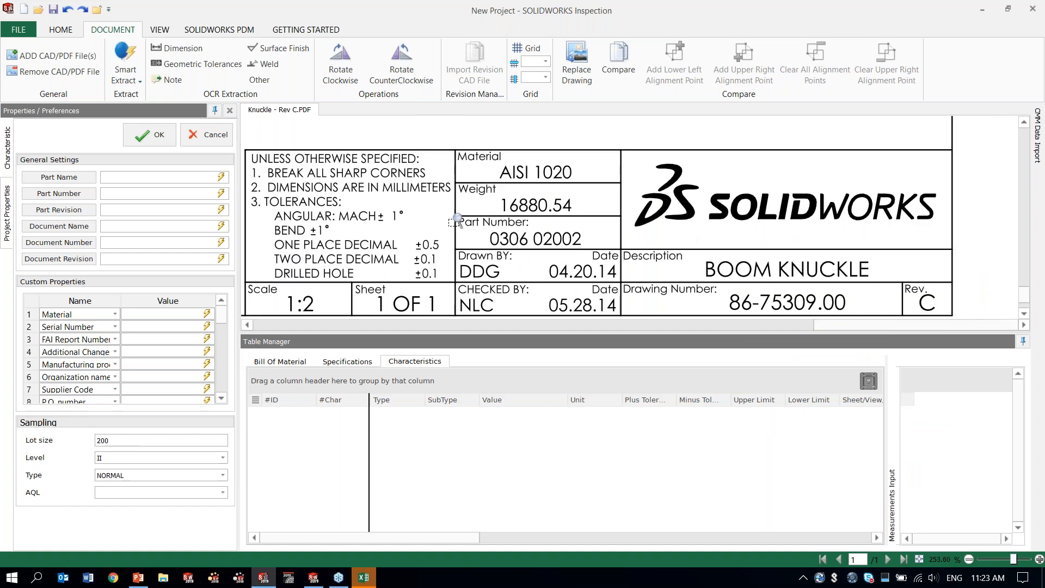
left_click(141, 175)
left_click(221, 175)
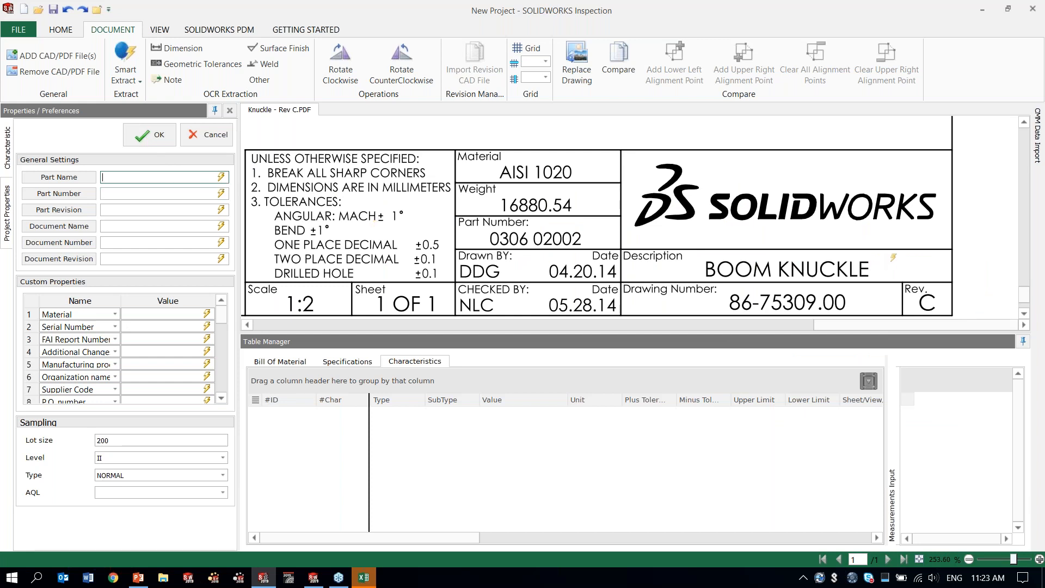
left_click_drag(875, 256, 700, 281)
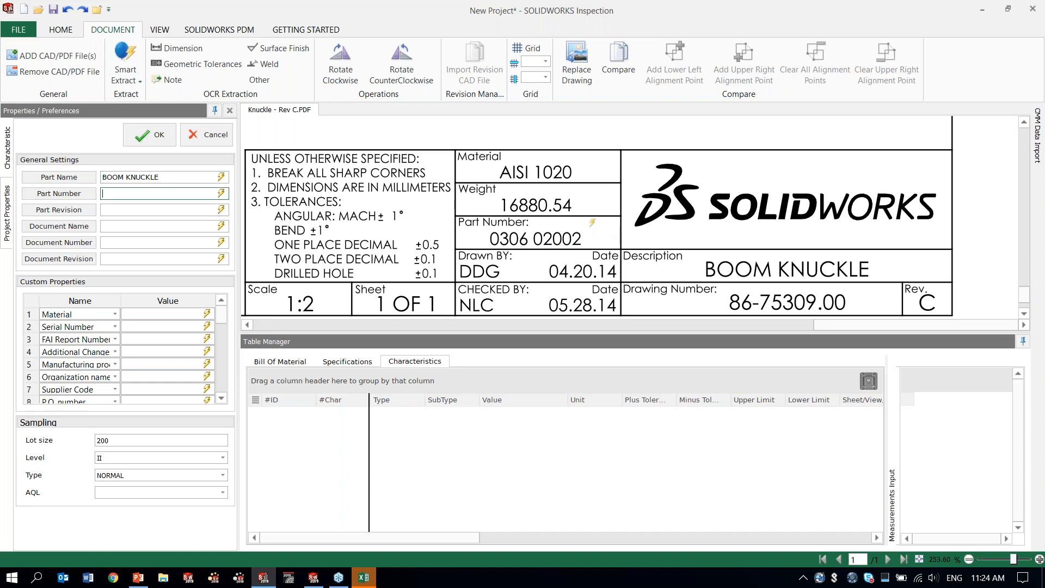
left_click_drag(587, 228, 485, 241)
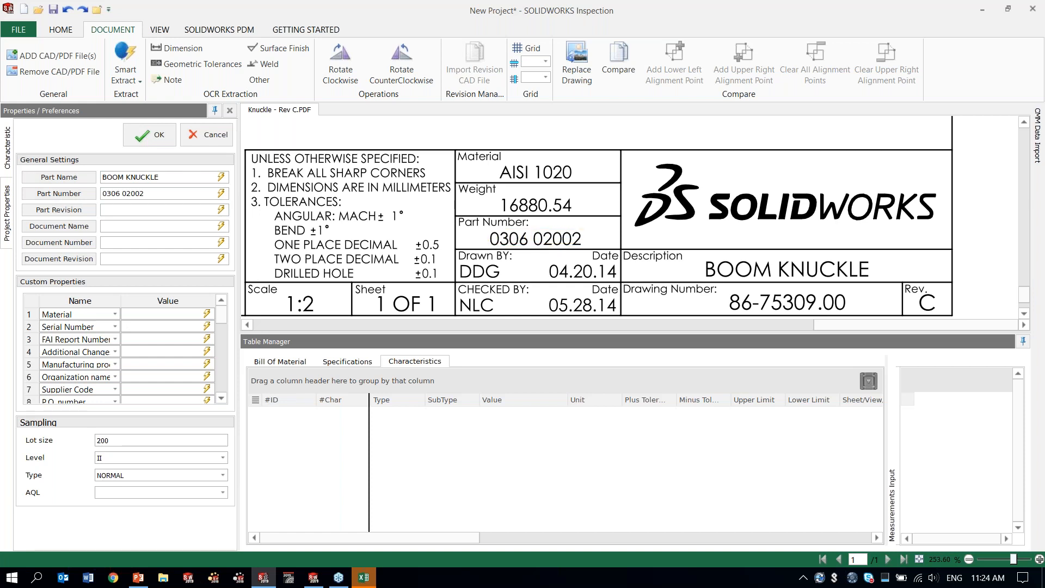
Step: Set the part revision to C, capture the material AISI 1020 from the title block, and apply the project properties
left_click(183, 210)
type("C")
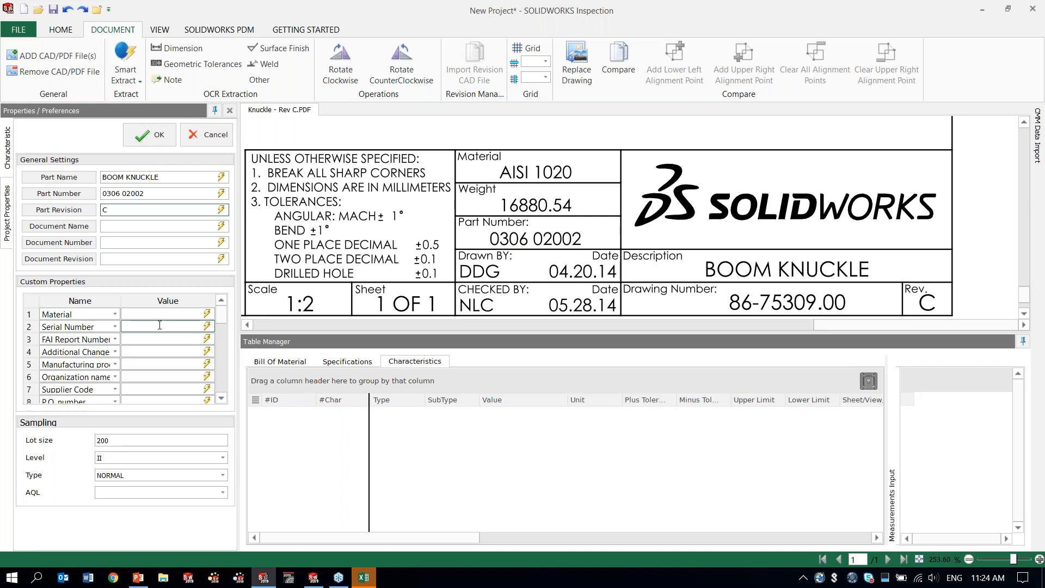
left_click(206, 314)
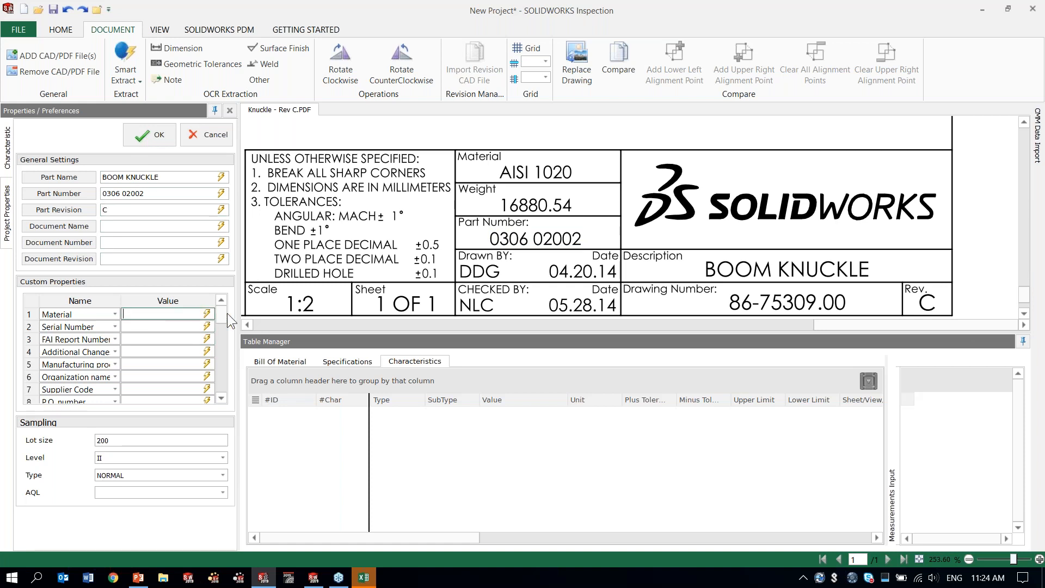
left_click_drag(577, 165, 495, 182)
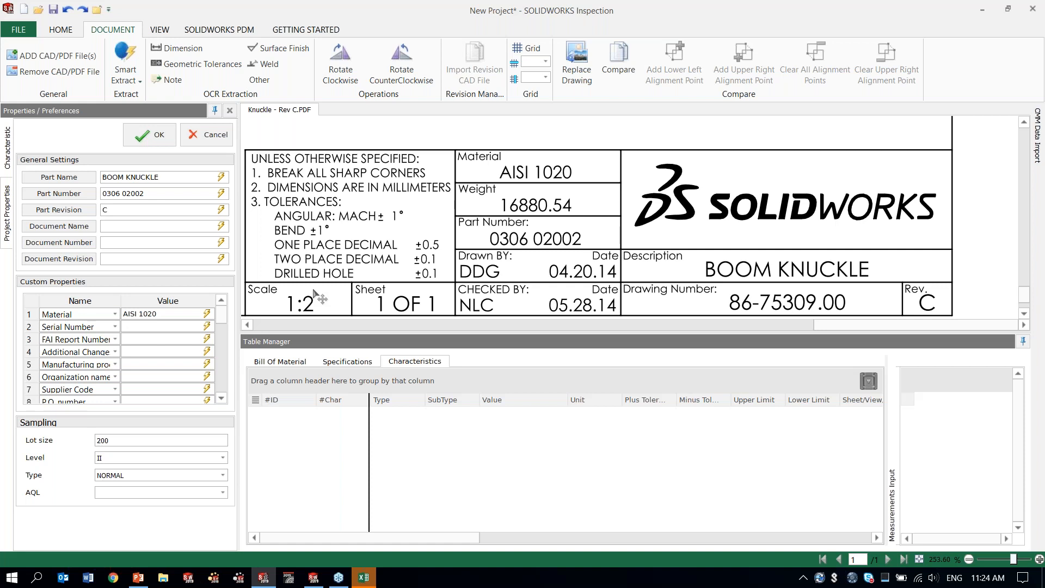
left_click(154, 140)
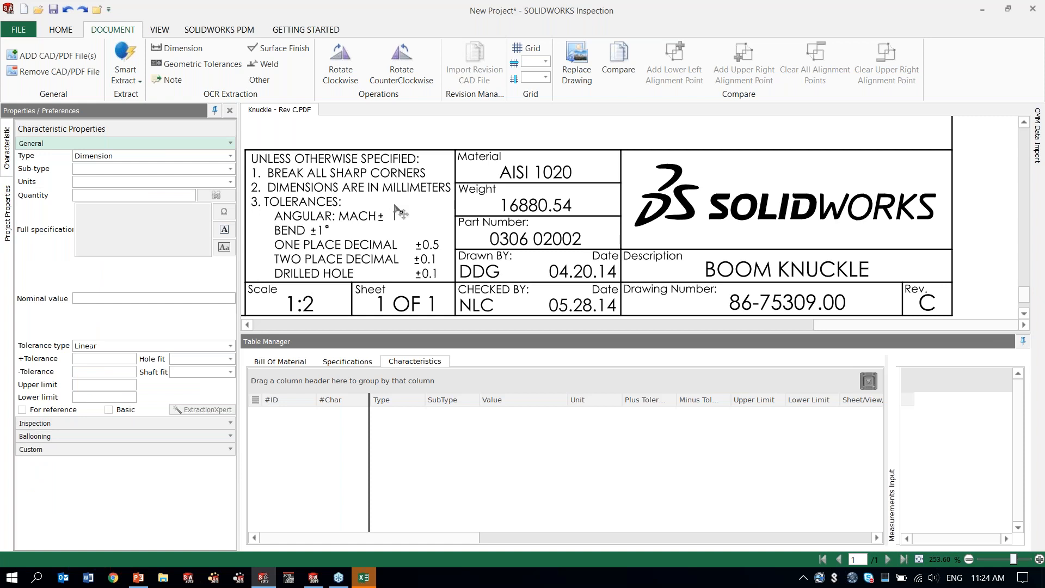
Step: Extract the 30 +1/-0.5 dimension of the knuckle's upper view as a characteristic using OCR dimension extraction
scroll(403, 211, "down", 1)
scroll(416, 221, "down", 3, "ctrl")
scroll(418, 221, "up", 5)
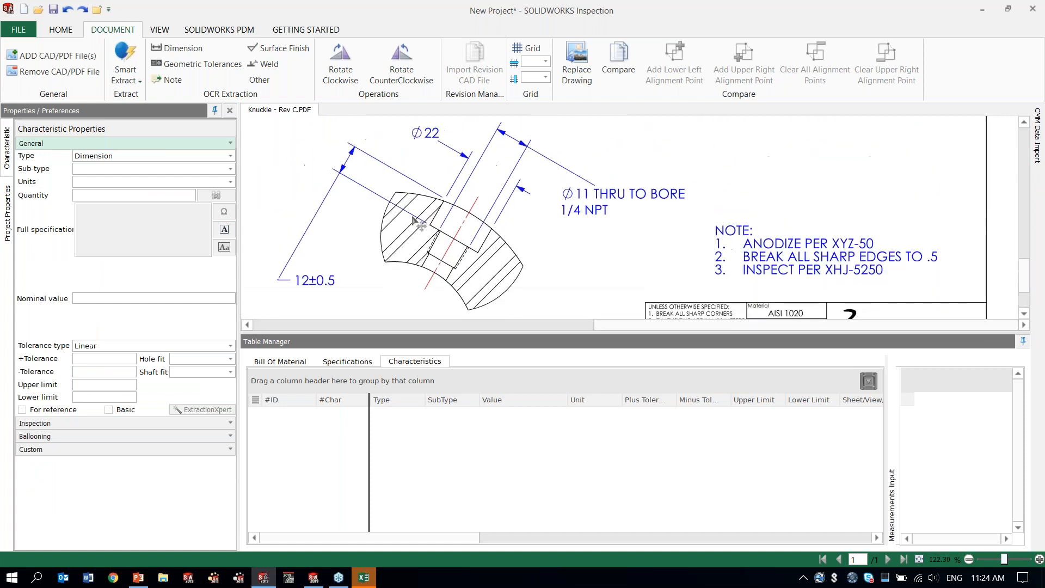
scroll(417, 221, "up", 3)
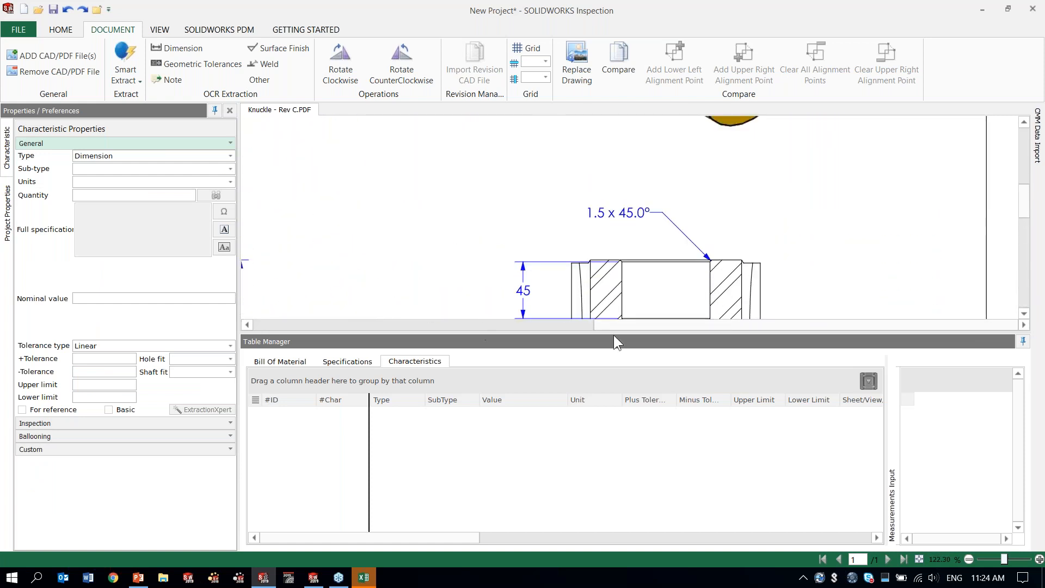
left_click_drag(618, 325, 291, 323)
scroll(353, 228, "up", 2)
scroll(353, 229, "up", 5)
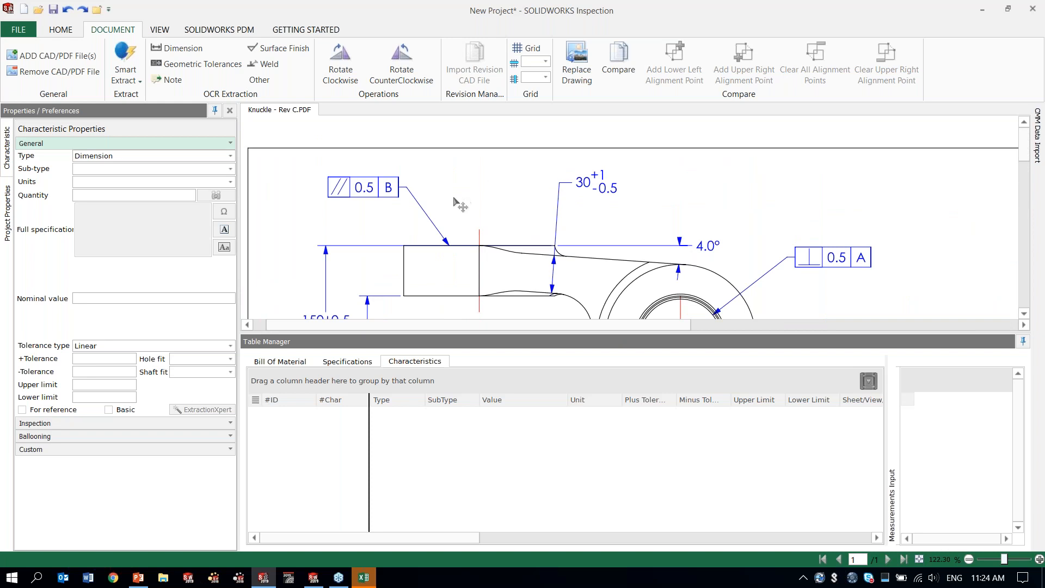
scroll(484, 182, "up", 4, "ctrl")
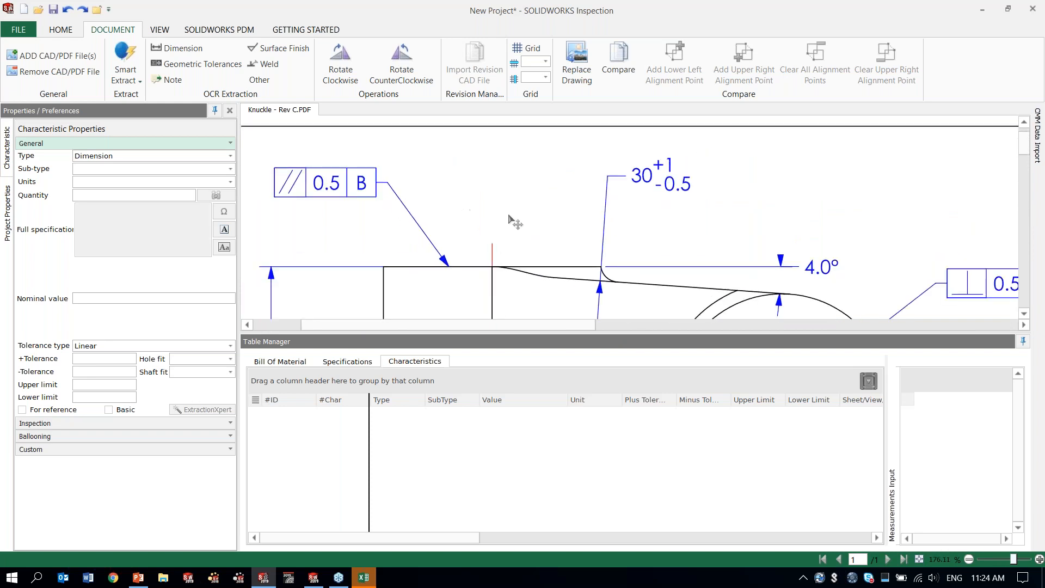
left_click_drag(527, 214, 609, 221)
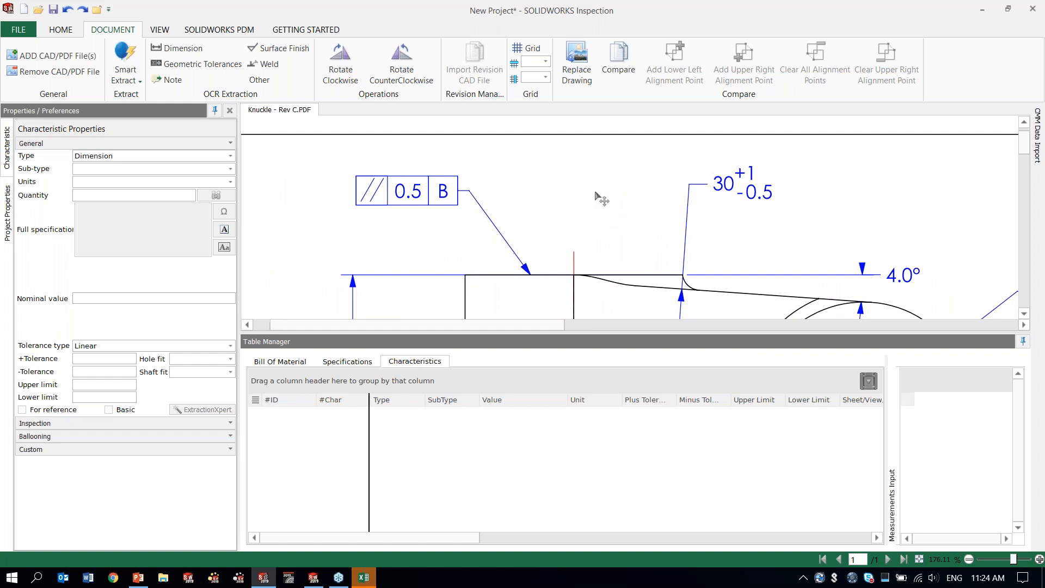
right_click(574, 169)
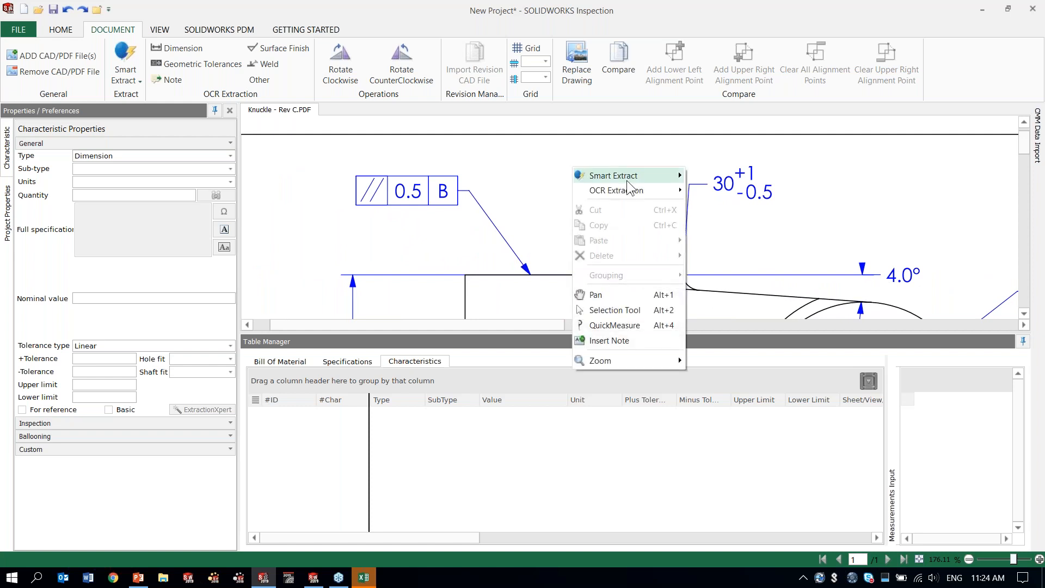
mouse_move(634, 192)
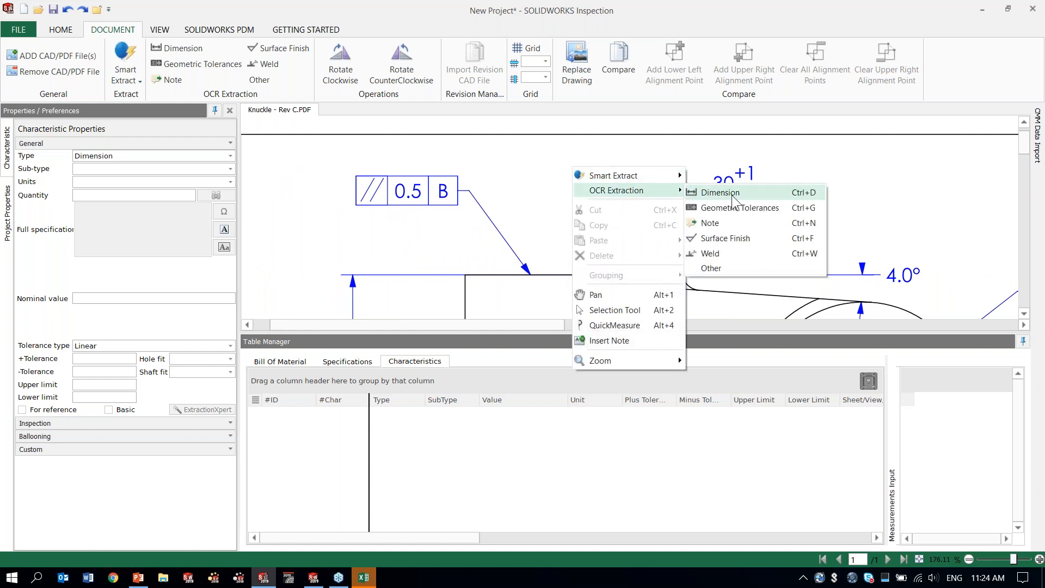
left_click(732, 194)
left_click_drag(790, 154, 711, 207)
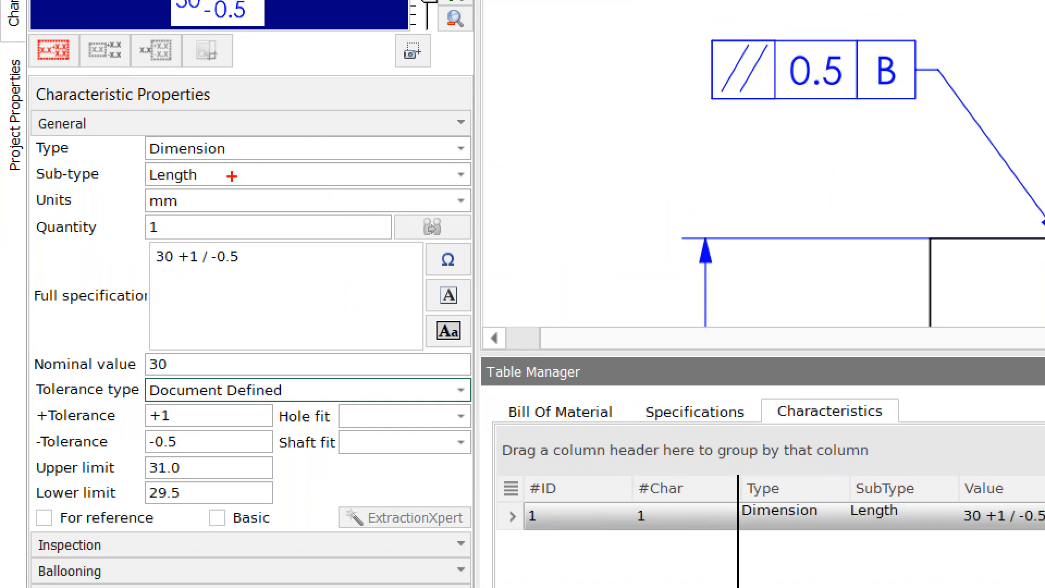
left_click_drag(238, 151, 296, 147)
left_click_drag(213, 175, 250, 175)
left_click_drag(197, 207, 239, 204)
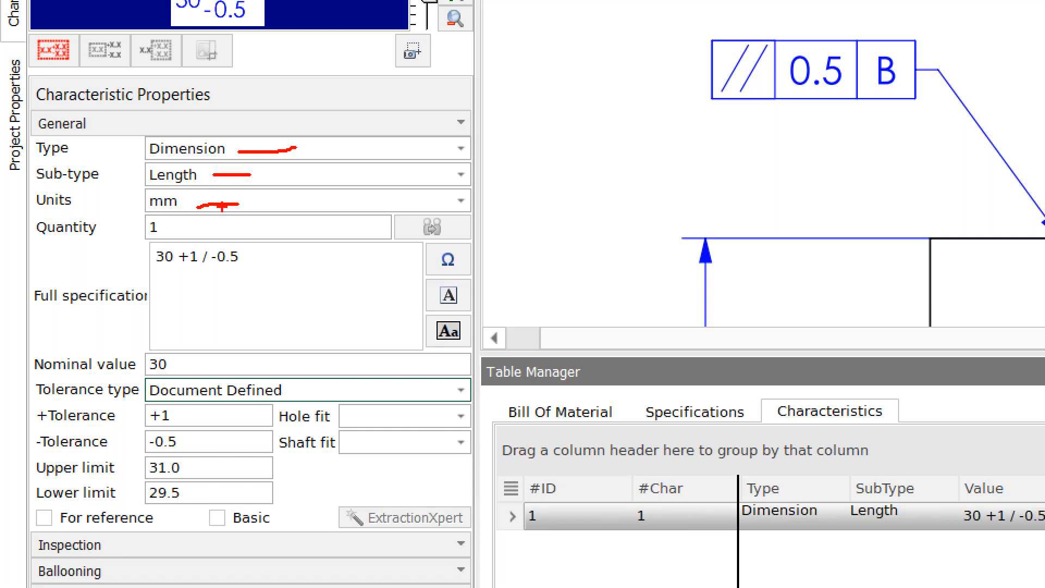
mouse_move(174, 228)
left_mouse_down()
mouse_move(232, 224)
mouse_move(135, 260)
mouse_move(223, 220)
left_mouse_up()
mouse_move(181, 351)
left_mouse_down()
mouse_move(138, 347)
mouse_move(179, 351)
mouse_move(161, 340)
left_mouse_up()
mouse_move(176, 402)
left_mouse_down()
mouse_move(126, 424)
mouse_move(145, 455)
mouse_move(186, 438)
mouse_move(170, 414)
left_mouse_up()
mouse_move(219, 453)
left_mouse_down()
mouse_move(156, 454)
mouse_move(142, 517)
mouse_move(196, 455)
left_mouse_up()
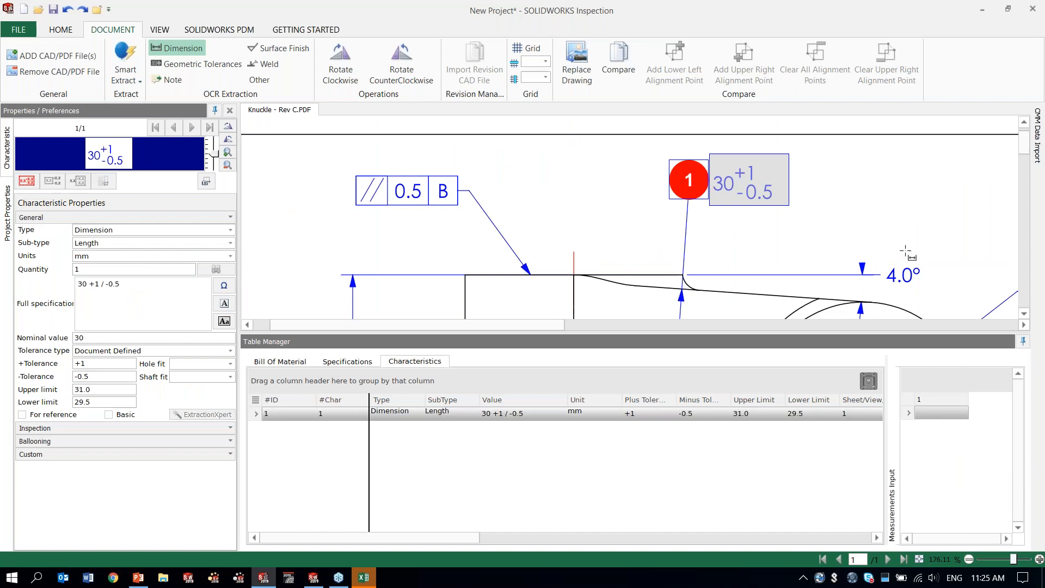
Step: Extract the 4.0° angle and the 150±0.5 and 70±0.5 lengths of the knuckle's upper view as dimension characteristics
left_click_drag(929, 260, 887, 292)
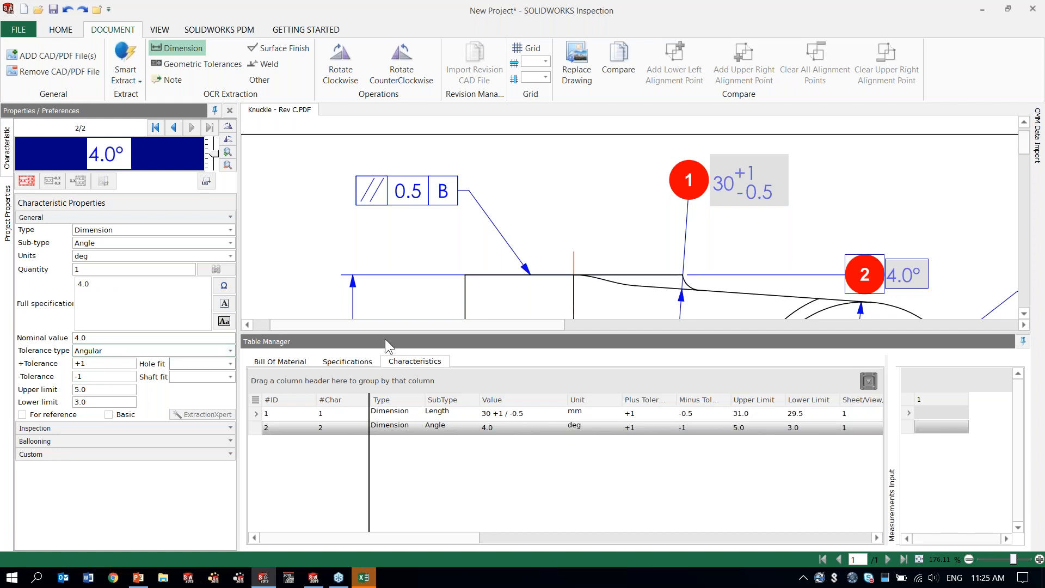
left_click_drag(452, 333, 452, 415)
middle_click_drag(461, 350, 506, 211)
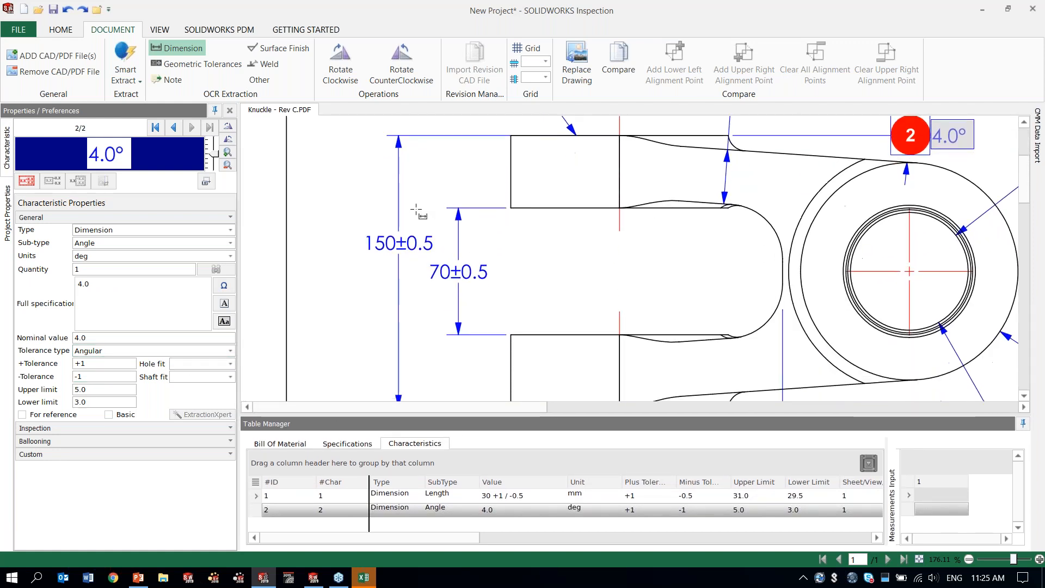
left_click_drag(362, 233, 435, 251)
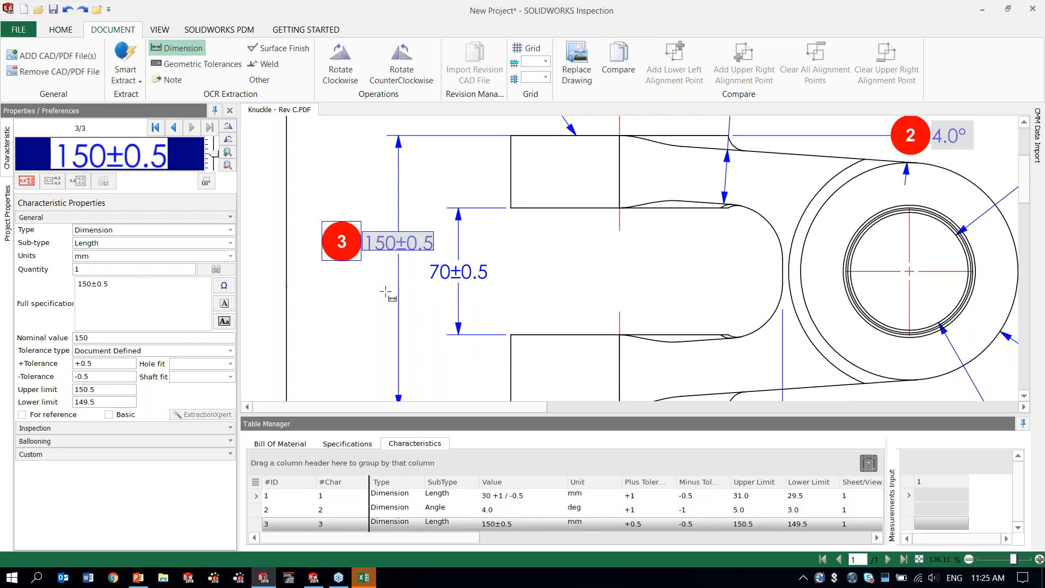
left_click_drag(490, 263, 427, 281)
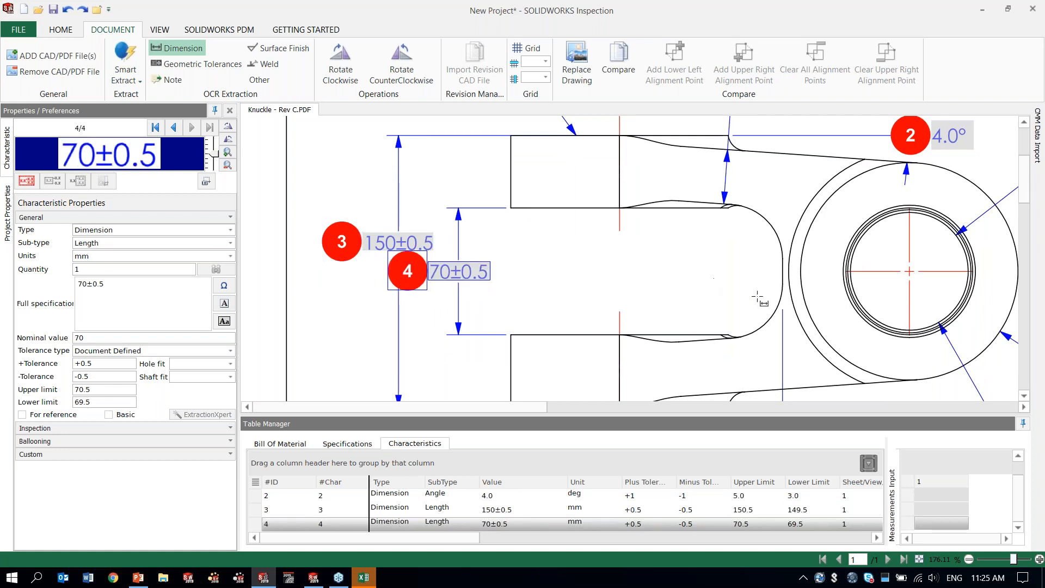
Step: Extract the Ø120 +1/-0.5 diameter and the 90±0.5 length as dimension characteristics, and enlarge the characteristics table
mouse_move(757, 299)
middle_mouse_down()
mouse_move(631, 195)
mouse_move(352, 244)
middle_mouse_up()
left_click_drag(738, 314, 639, 272)
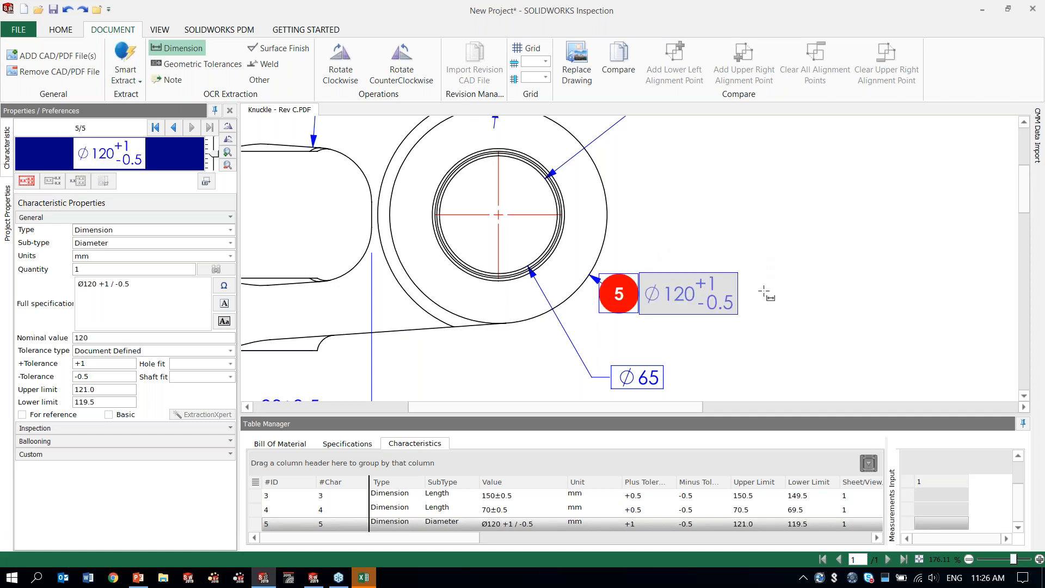
middle_click_drag(462, 362, 706, 251)
left_click_drag(558, 294, 493, 321)
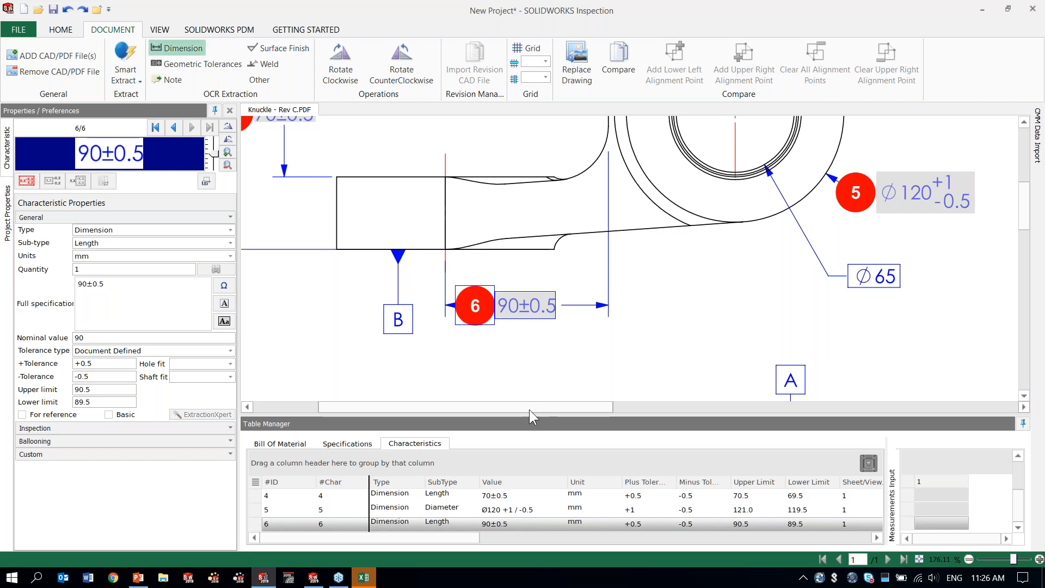
left_click_drag(531, 413, 531, 359)
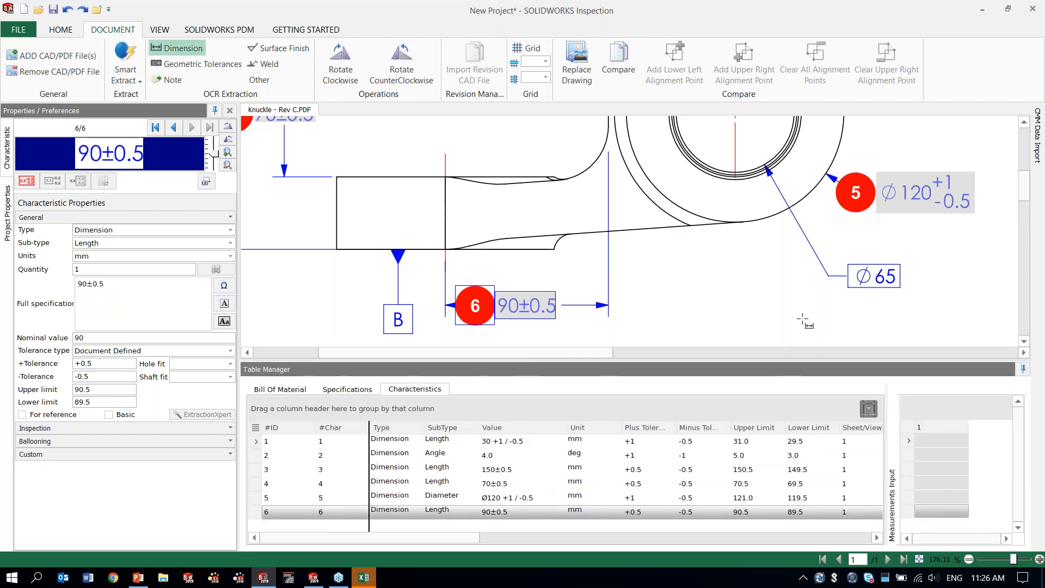
Step: Extract the 0.5 A feature control frame of the upper view as a geometric tolerance and set its type to Perpendicularity
left_click_drag(467, 353, 450, 353)
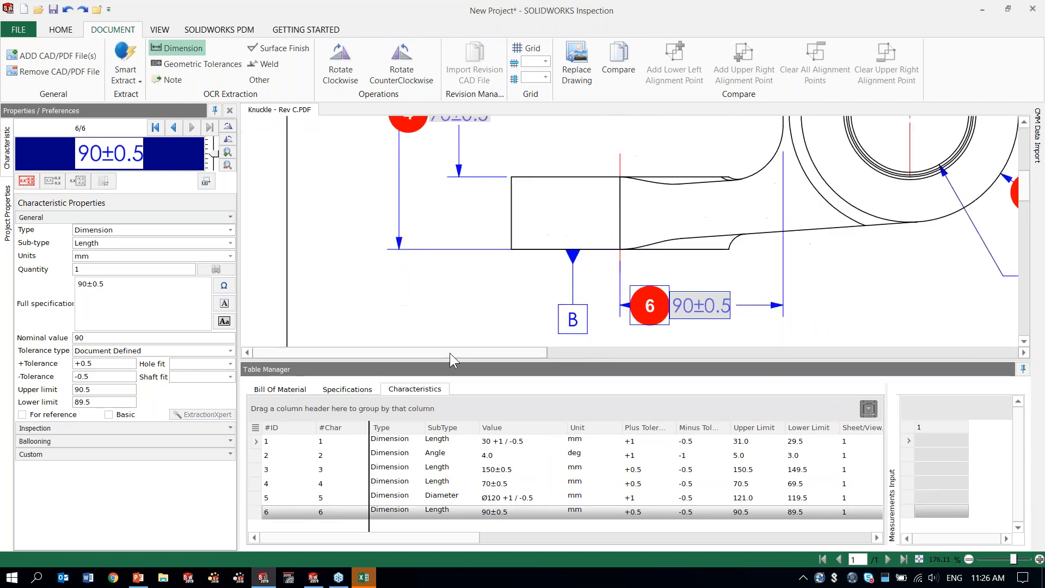
scroll(524, 251, "down", 4)
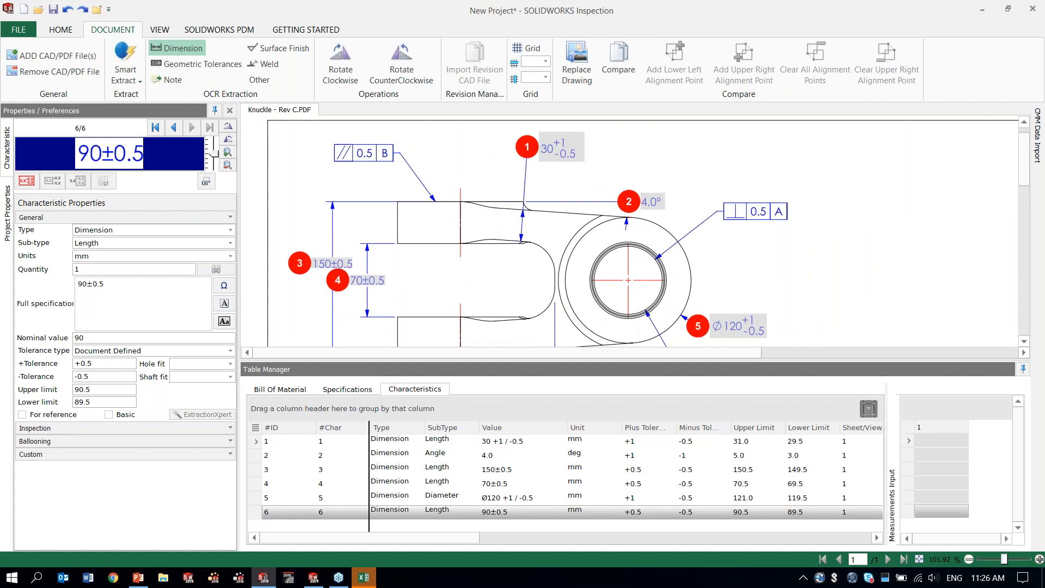
scroll(362, 140, "up", 4)
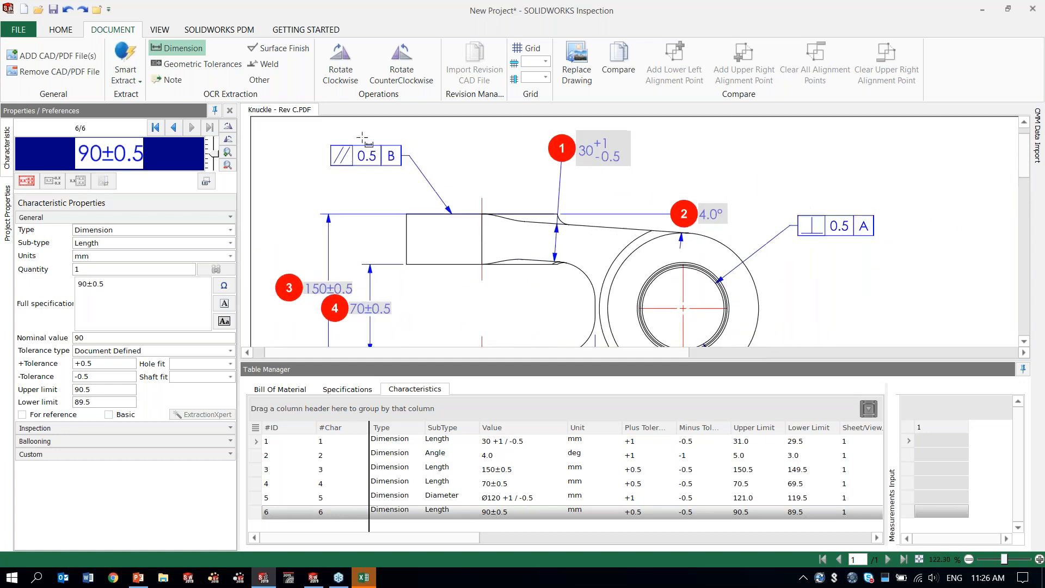
left_click_drag(554, 353, 701, 353)
right_click(728, 238)
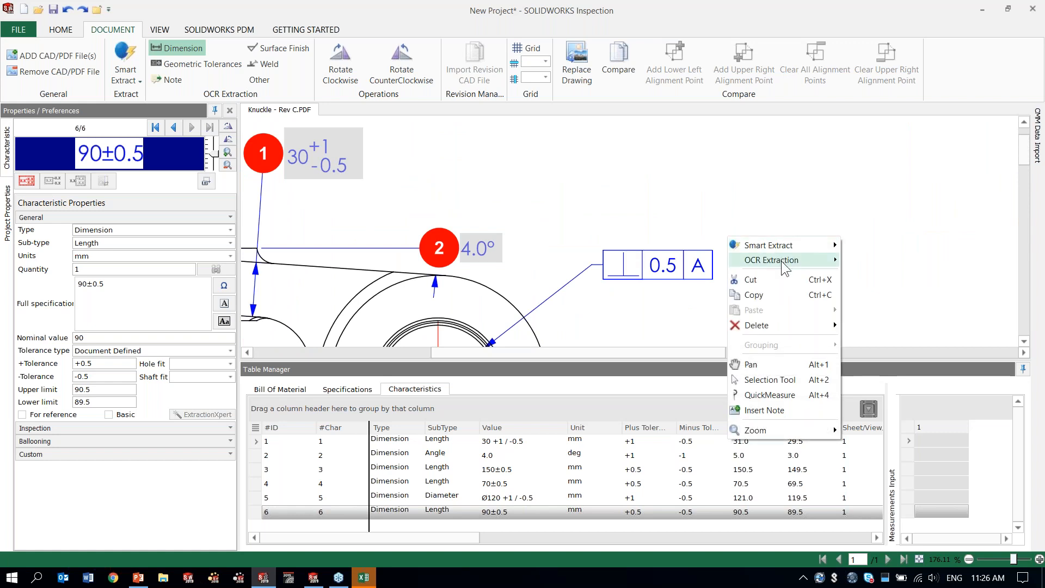
mouse_move(787, 262)
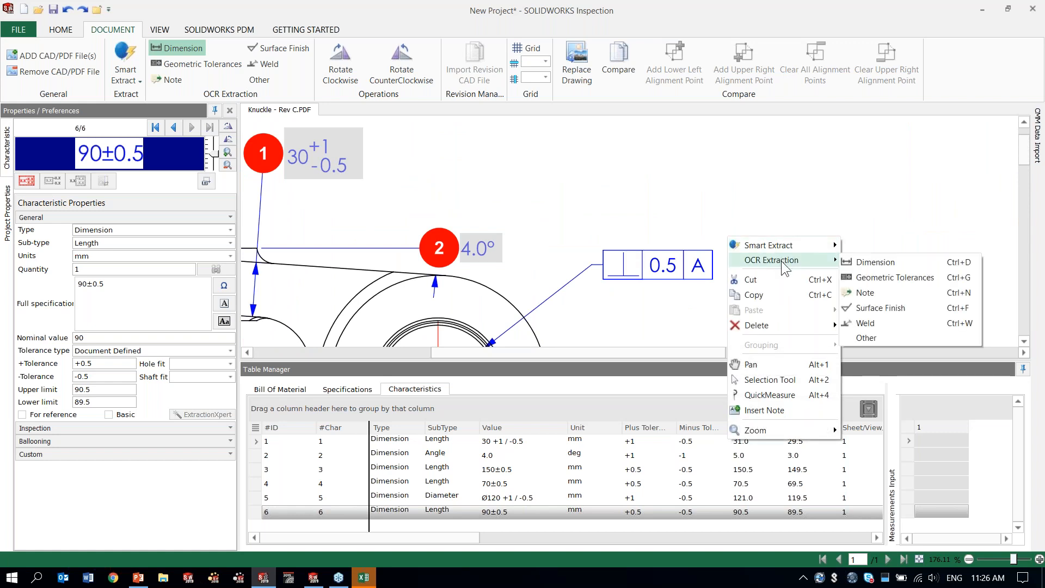
left_click(894, 278)
left_click_drag(716, 247, 598, 284)
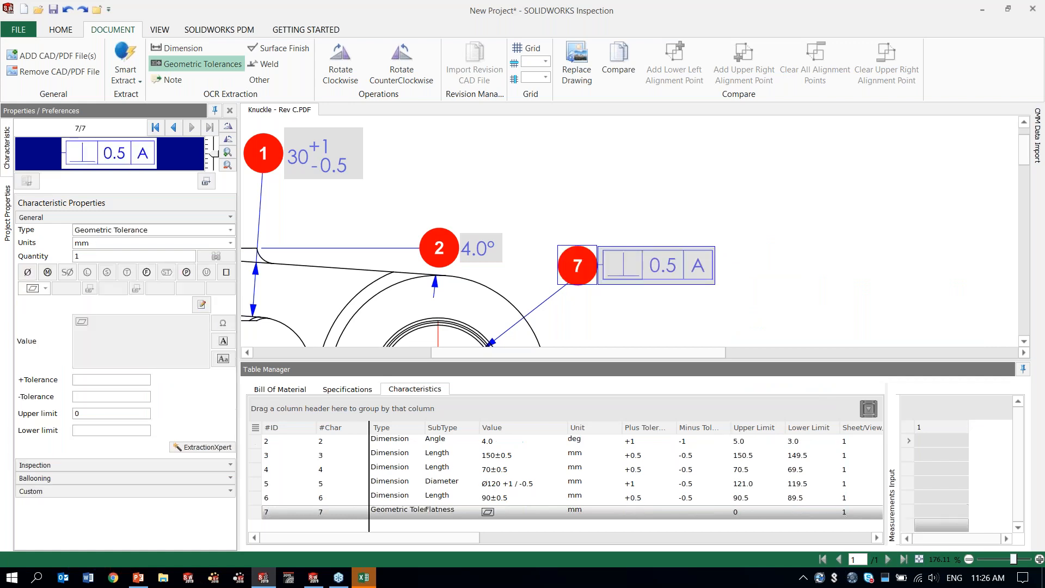
left_click(34, 288)
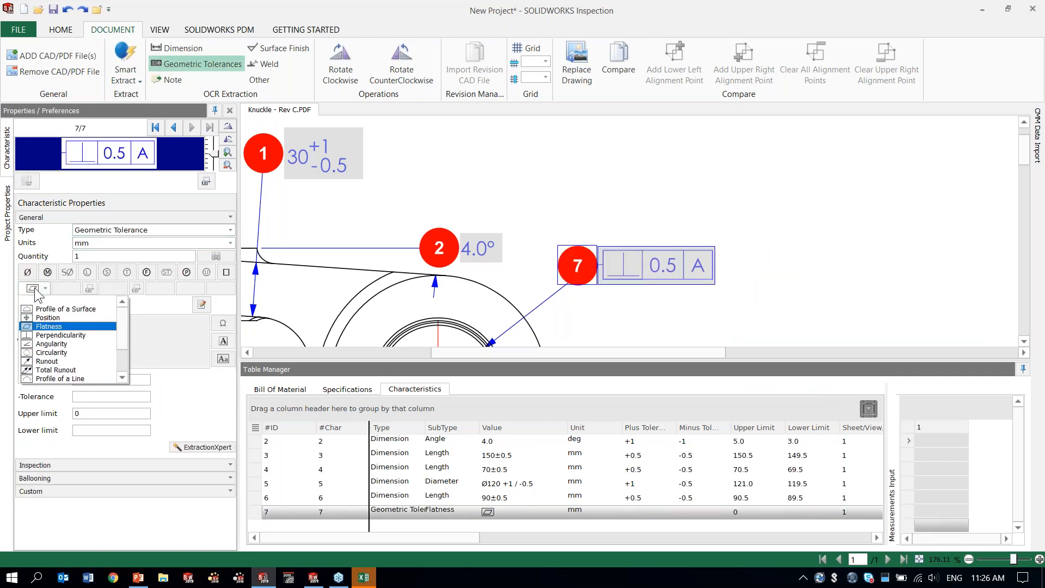
left_click(45, 336)
Step: Save the project in the vault's Quality folder, replacing the existing Knuckle.ixprj
left_click(504, 301)
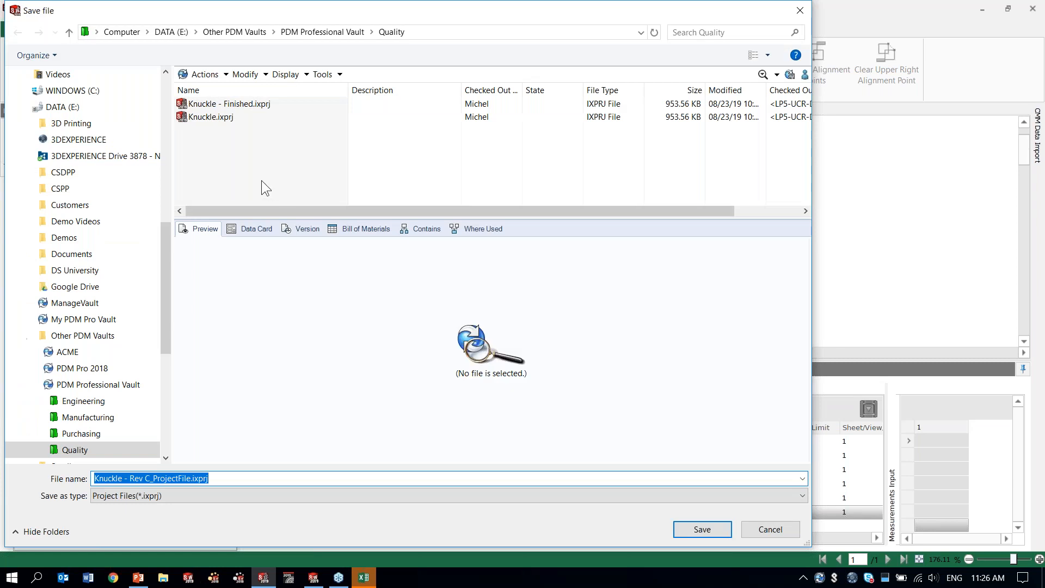
left_click(245, 117)
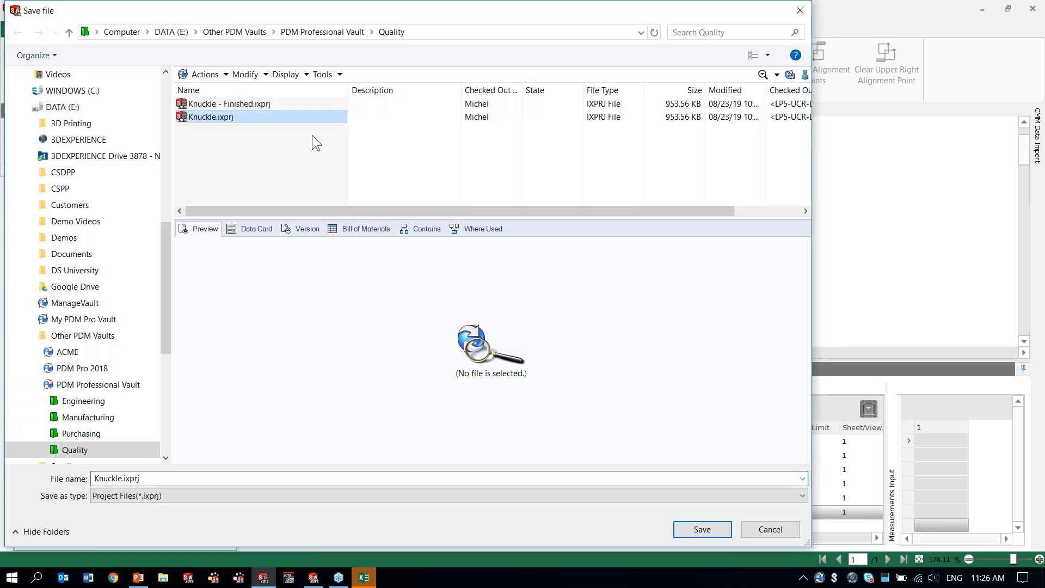
left_click(699, 529)
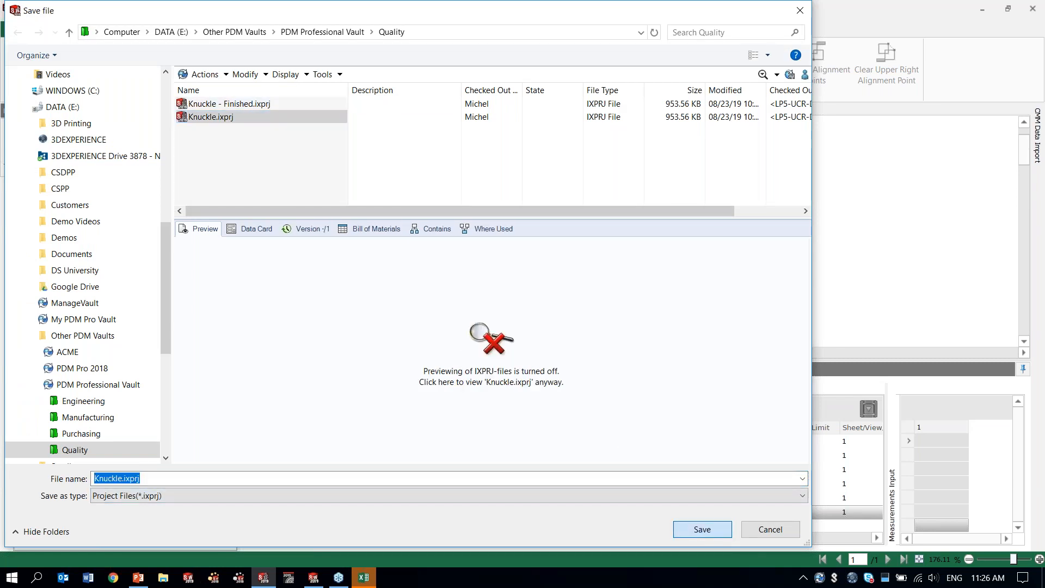
left_click(566, 291)
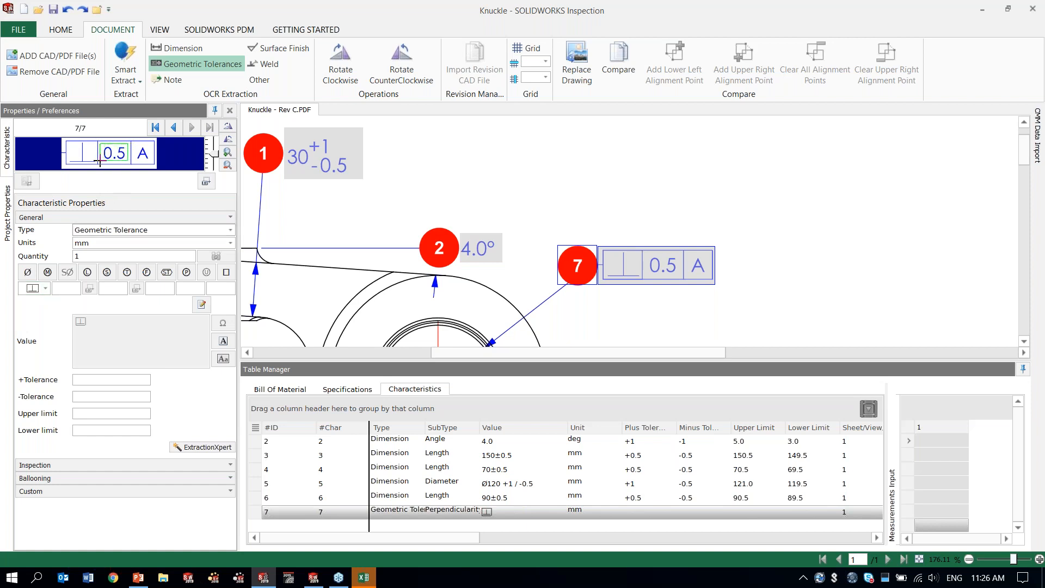
Step: Capture 0.5 from the frame image as the perpendicularity tolerance value and enter datum A
left_click(90, 289)
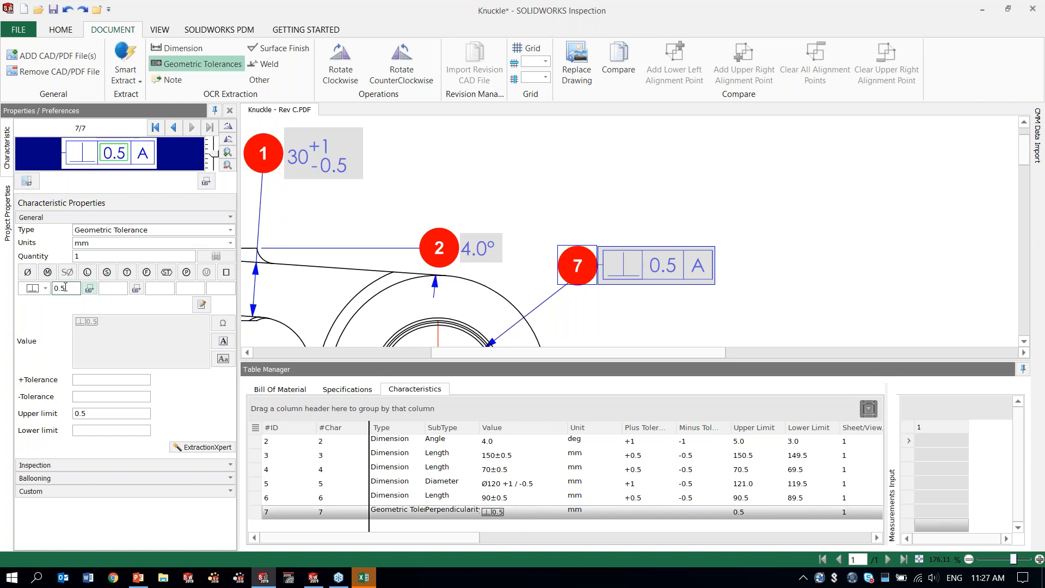
left_click(155, 290)
type("A")
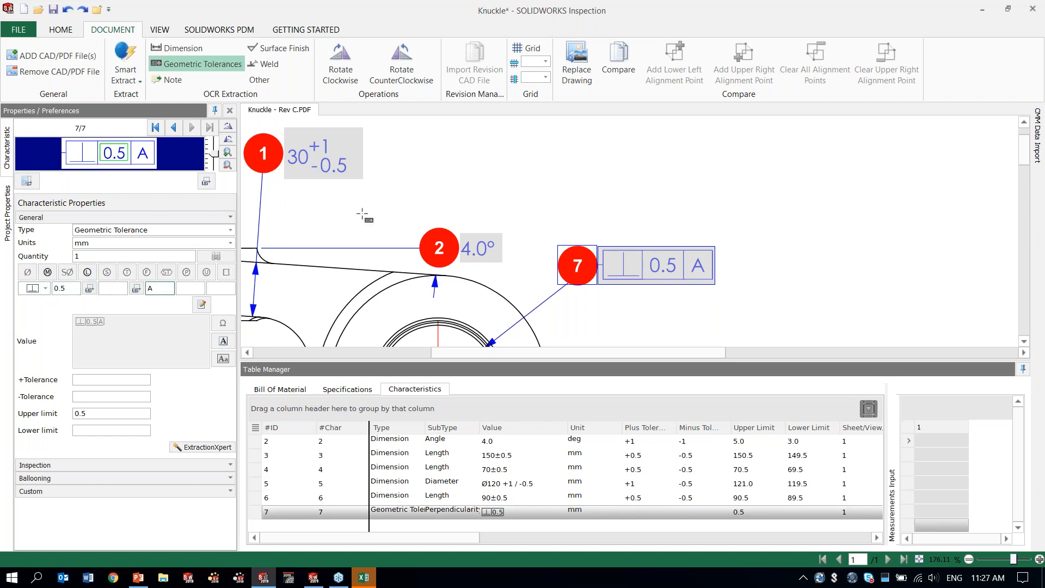
Step: Extract the 0.5 B feature control frame above the fork as a geometric tolerance and set its type to Parallelism
mouse_move(359, 213)
middle_mouse_down()
mouse_move(545, 262)
mouse_move(831, 252)
middle_mouse_up()
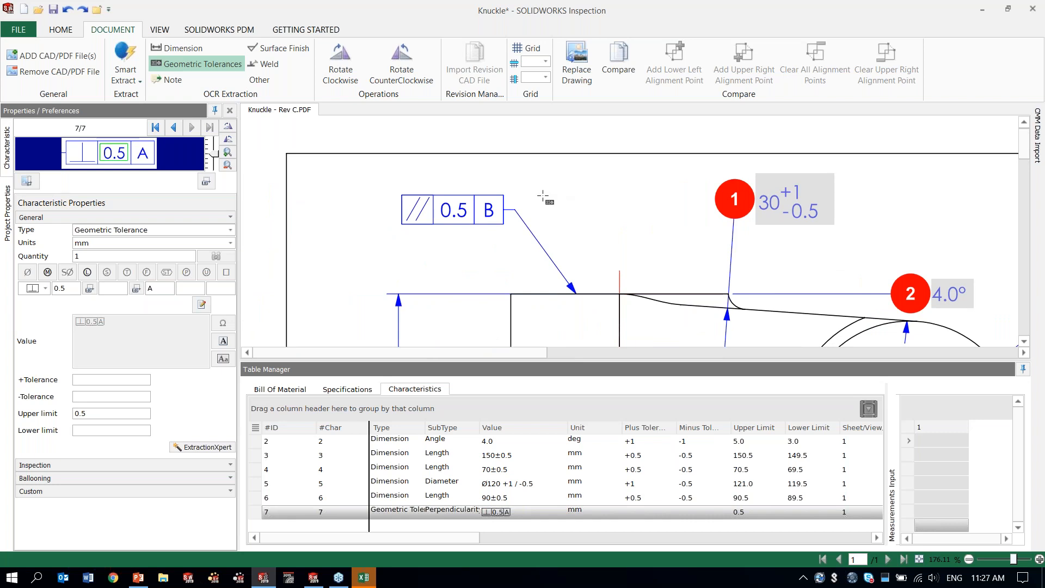
left_click_drag(505, 191, 396, 229)
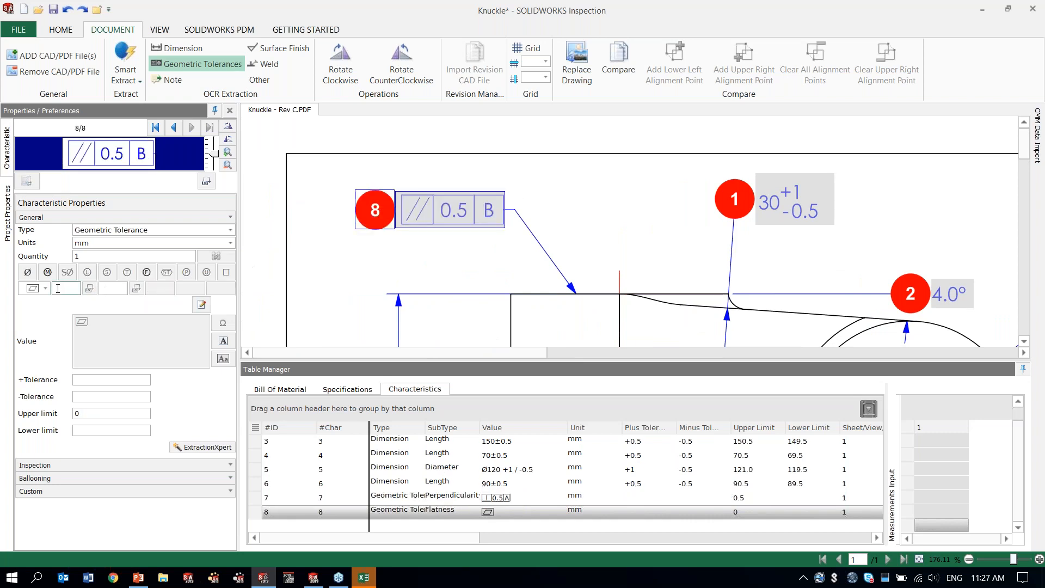
left_click(39, 288)
scroll(82, 359, "down", 2)
left_click(89, 361)
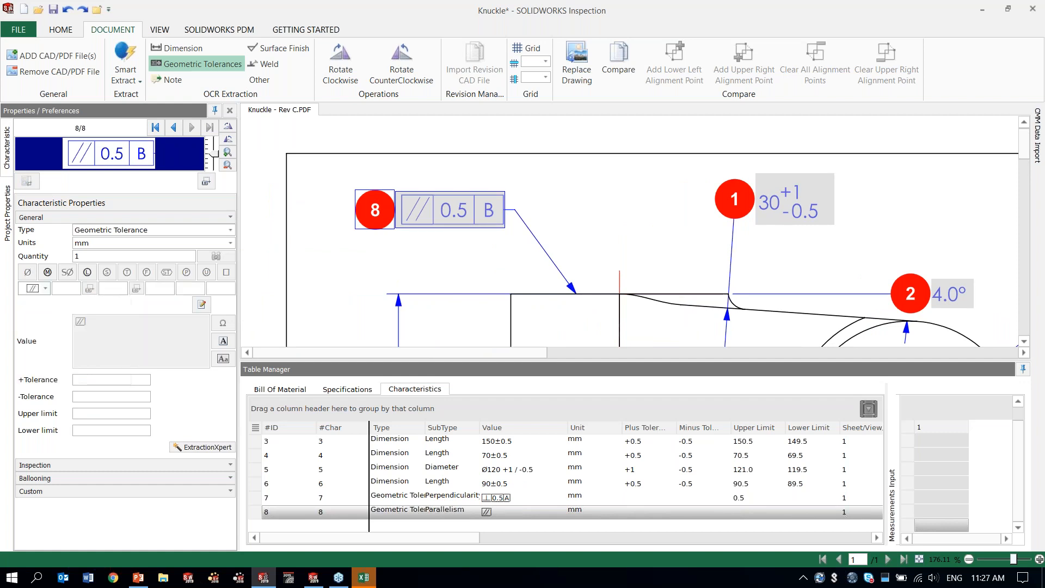
Step: Capture 0.5 from the frame image as the parallelism tolerance value and enter datum B
left_click_drag(128, 142, 98, 161)
left_click(89, 289)
left_click(157, 289)
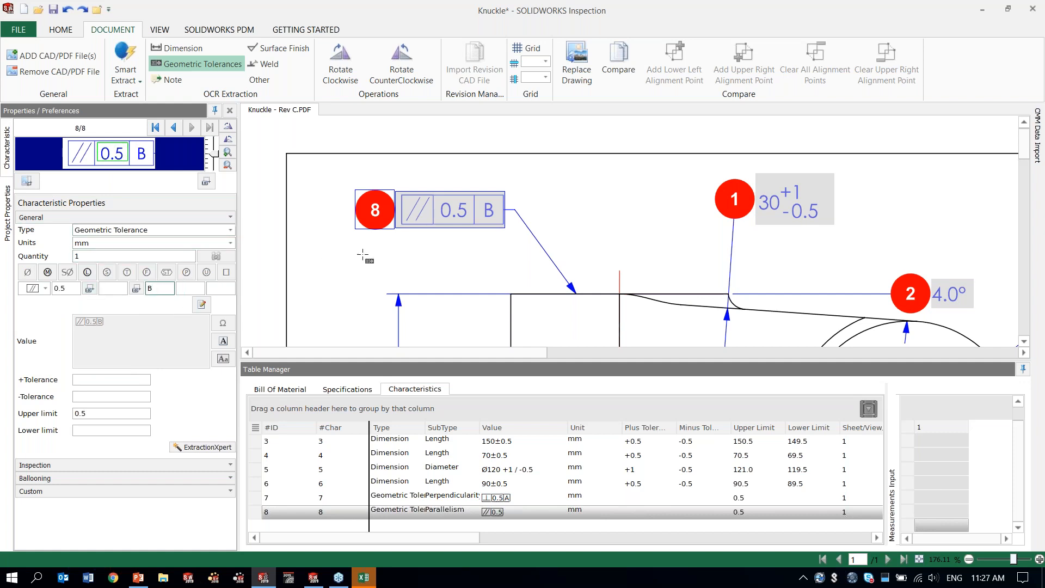
left_click(409, 263)
scroll(409, 263, "down", 5)
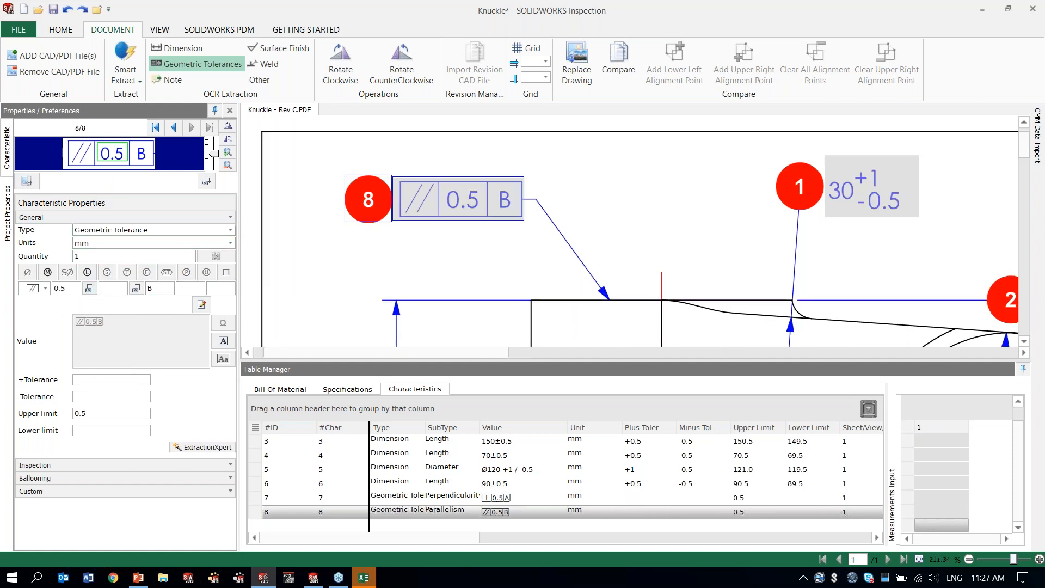
middle_click_drag(450, 273, 450, 246)
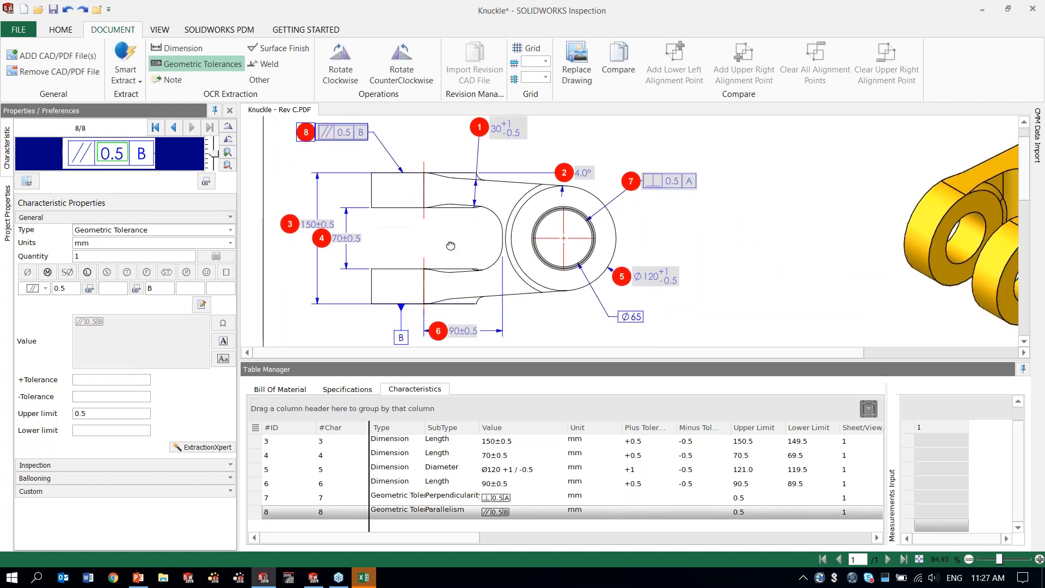
mouse_move(501, 302)
middle_mouse_down()
mouse_move(495, 280)
mouse_move(518, 236)
mouse_move(527, 175)
mouse_move(541, 252)
middle_mouse_up()
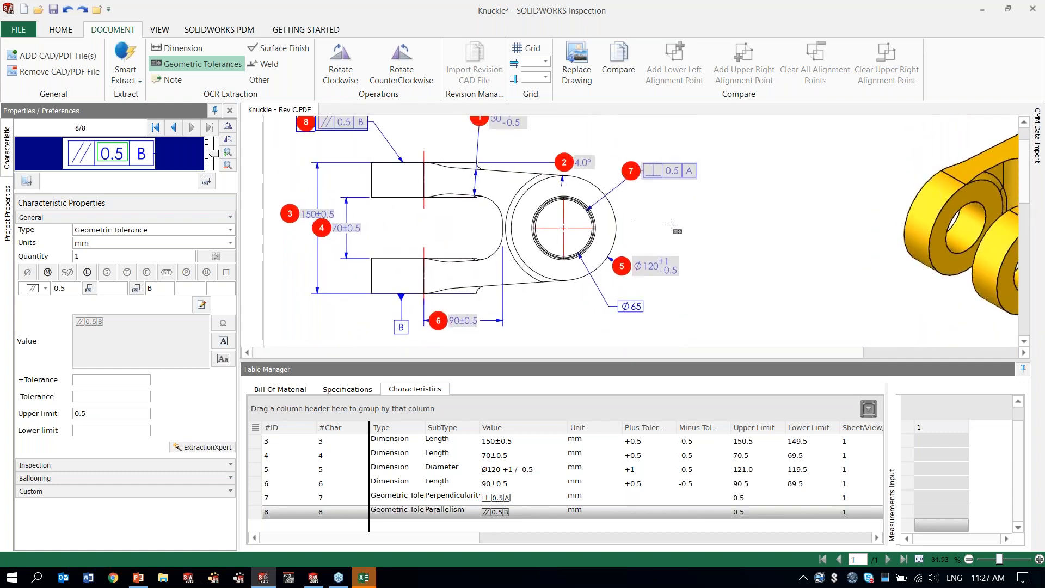
middle_click_drag(556, 194, 563, 217)
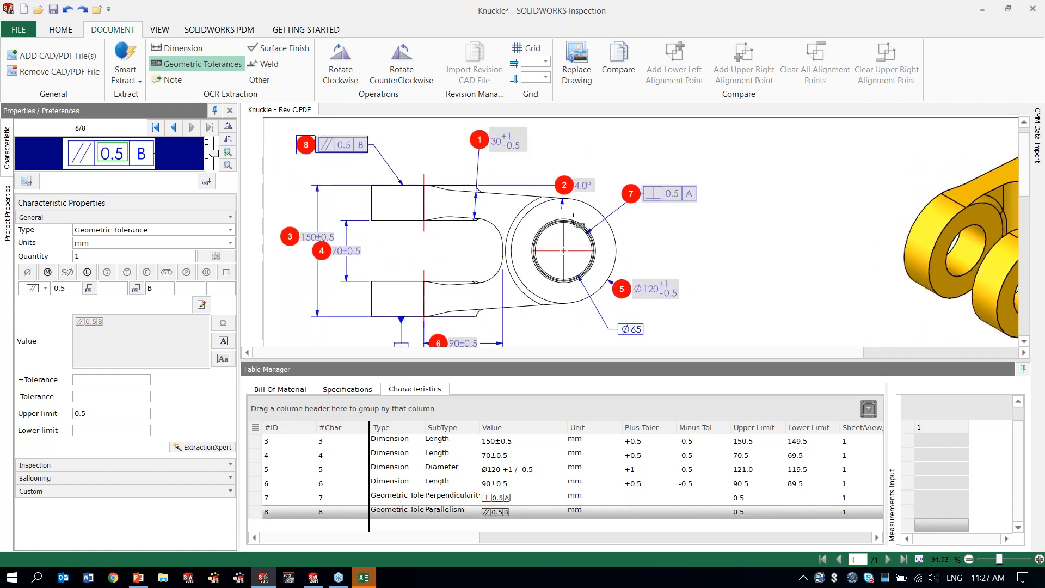
Step: Save the current Knuckle project and open Knuckle - Finished.ixprj from the vault's Quality folder
left_click(38, 10)
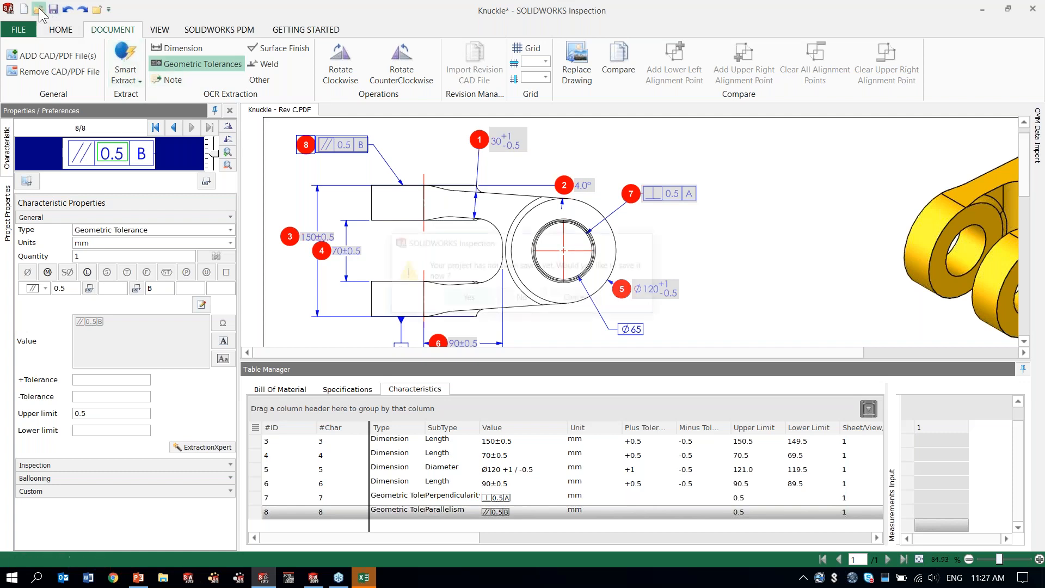
left_click(468, 299)
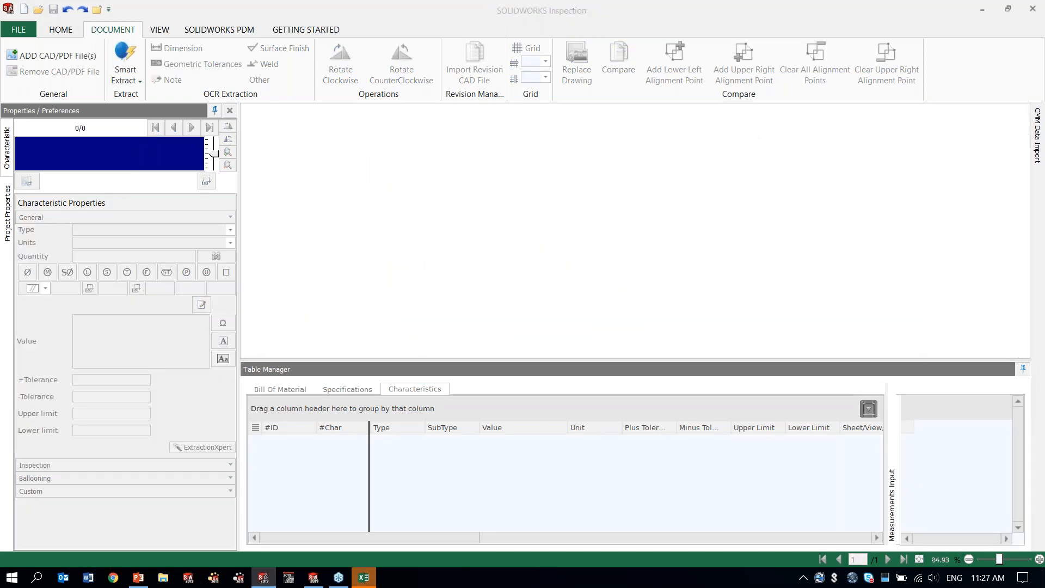
left_click(321, 104)
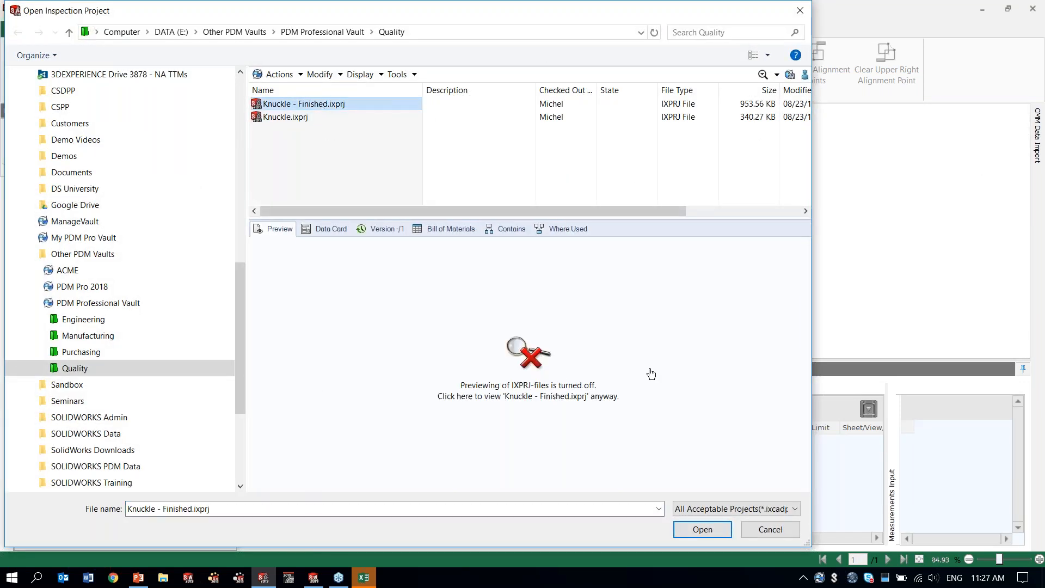
left_click(702, 529)
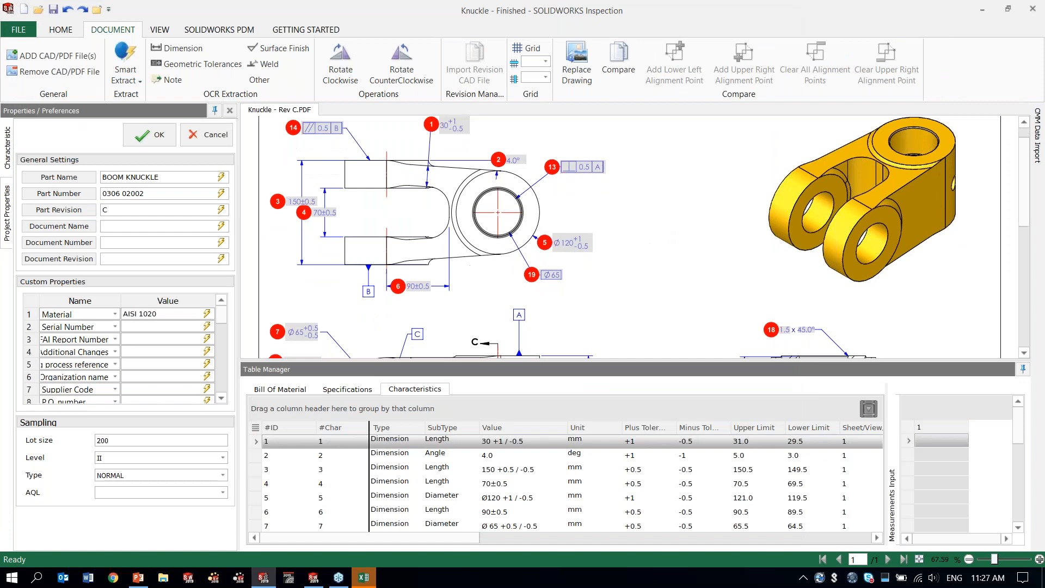
scroll(652, 270, "down", 3)
scroll(651, 286, "down", 3)
scroll(651, 288, "up", 7)
scroll(651, 288, "up", 3)
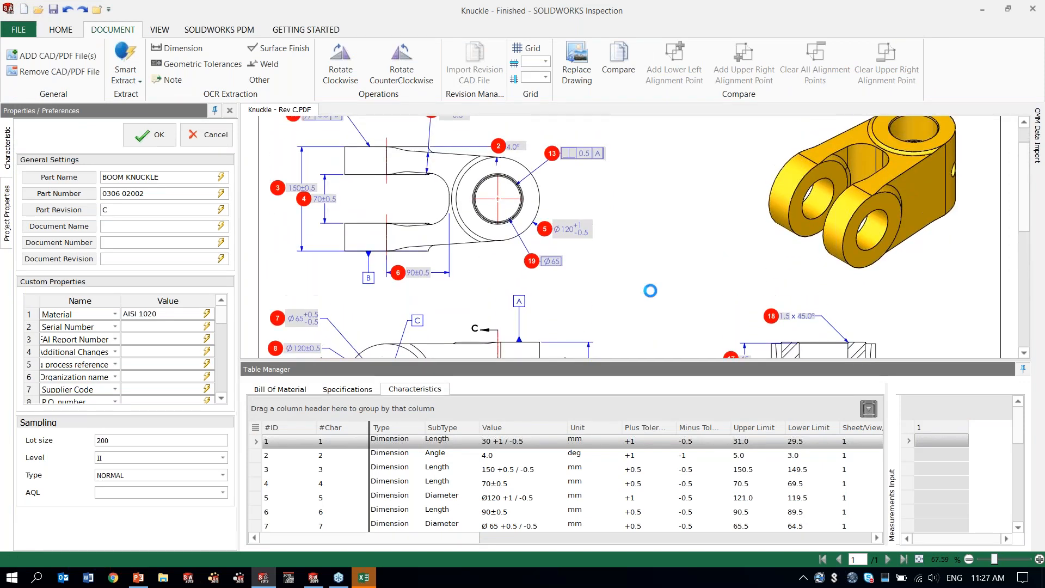
Step: Dismiss the project properties and set up an Excel export with the AS9102 - Resemin.xlt template, showing its document snapshot options
left_click(188, 144)
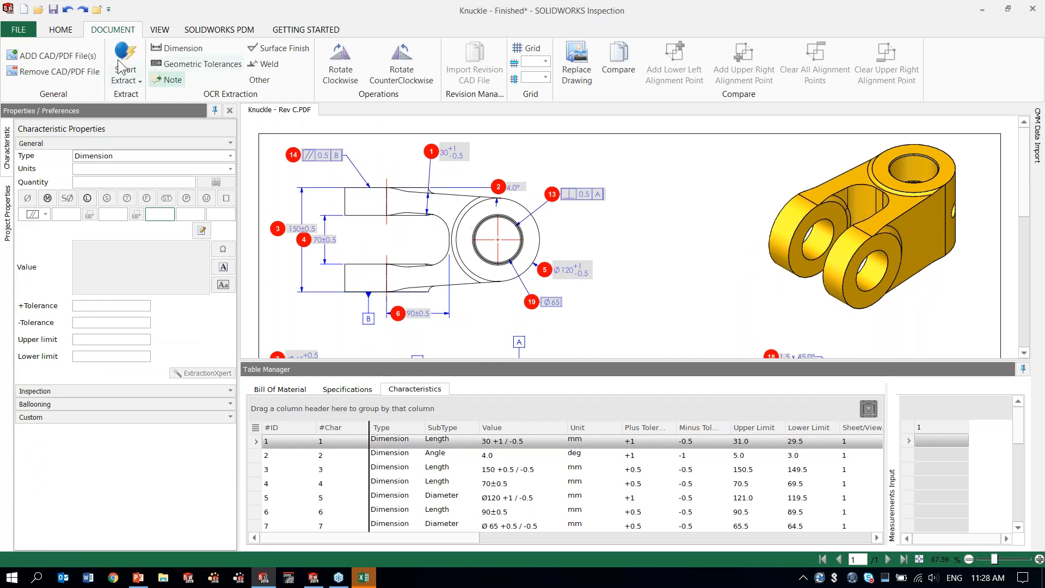
left_click(61, 30)
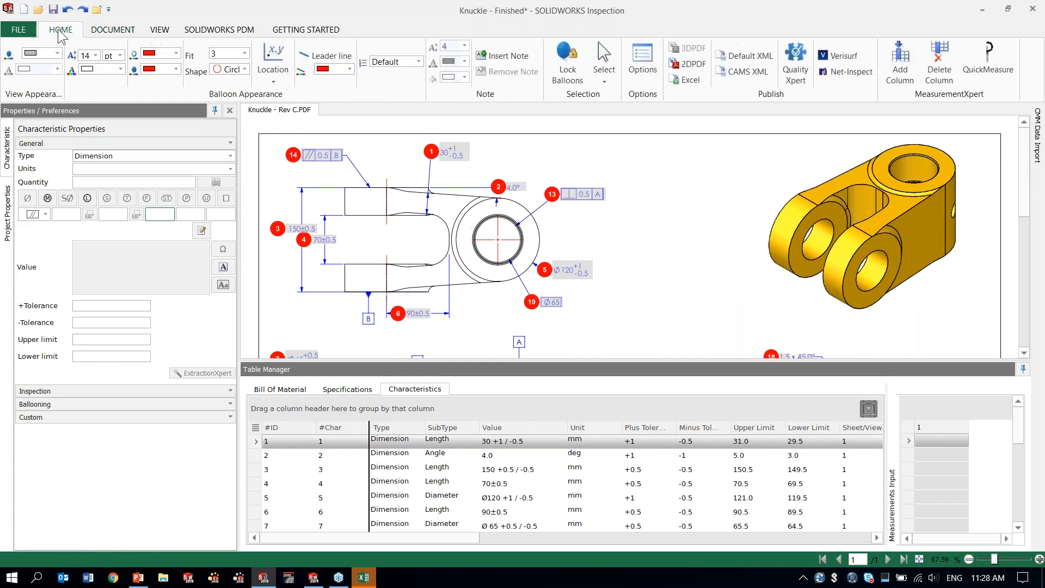
left_click(691, 80)
left_click(96, 289)
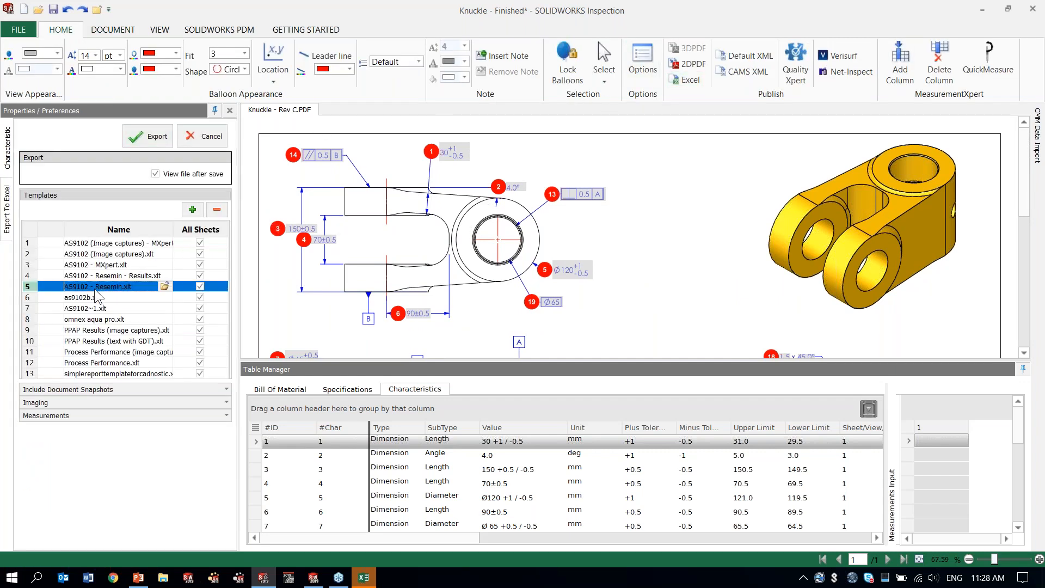
left_click(76, 390)
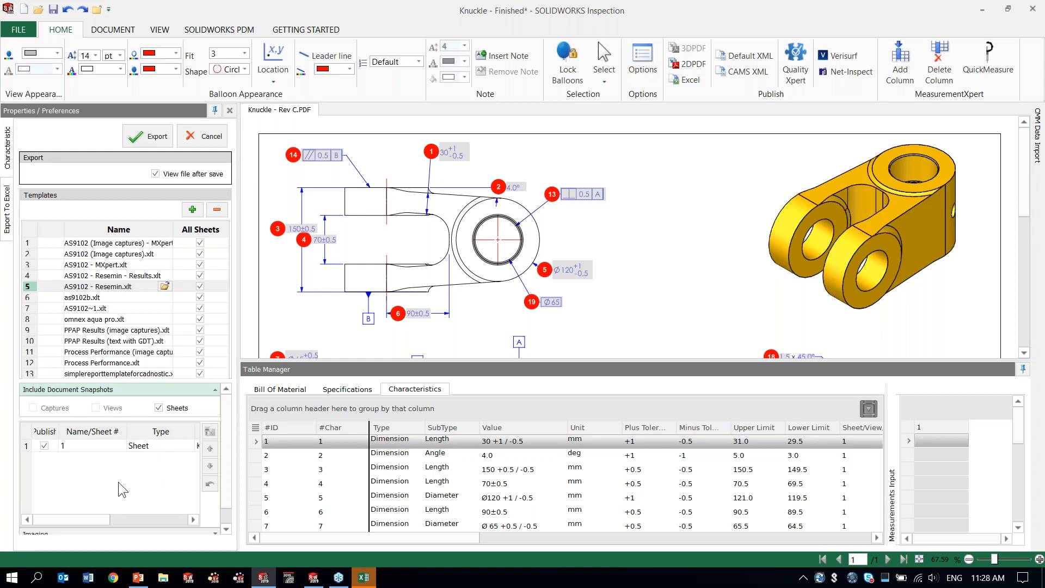
Step: Export the inspection report to the vault's Quality folder under the file name Knuckle in Excel 2003 format
left_click(154, 134)
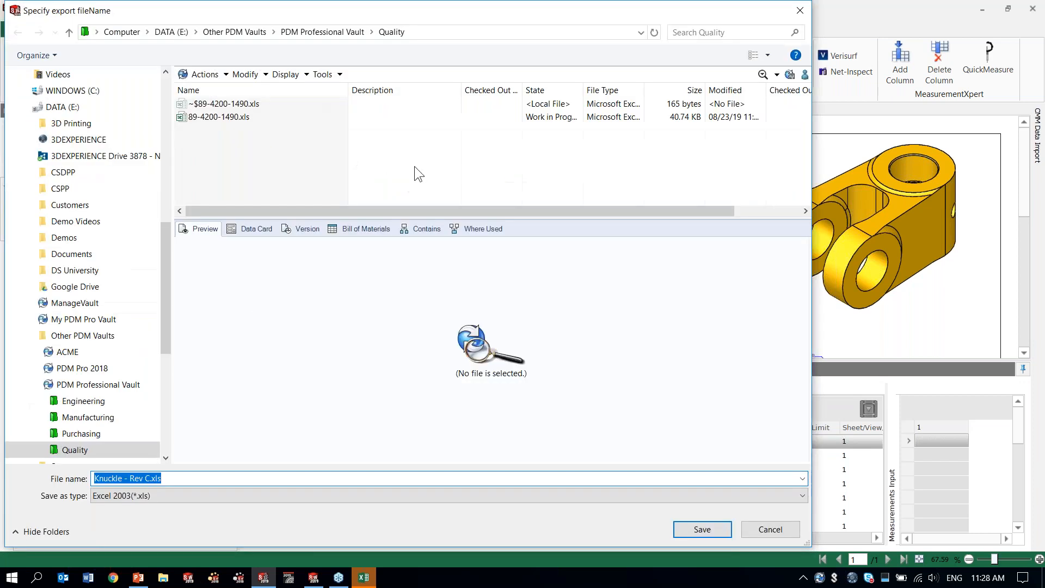
left_click(242, 481)
key("BackSpace")
key("BackSpace")
key("BackSpace")
key("BackSpace")
key("BackSpace")
key("BackSpace")
key("BackSpace")
key("BackSpace")
key("BackSpace")
key("BackSpace")
key("BackSpace")
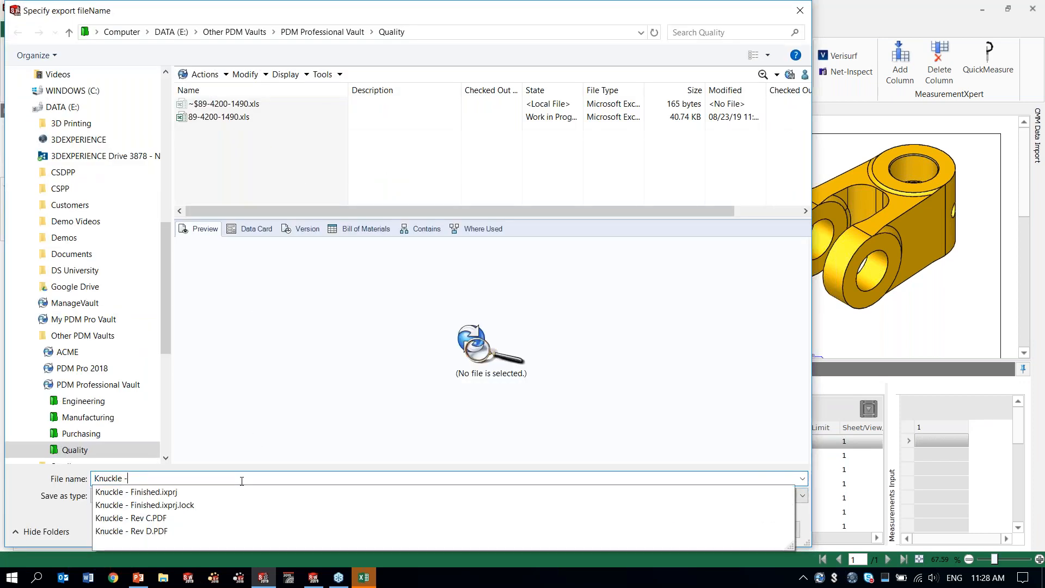
key("Return")
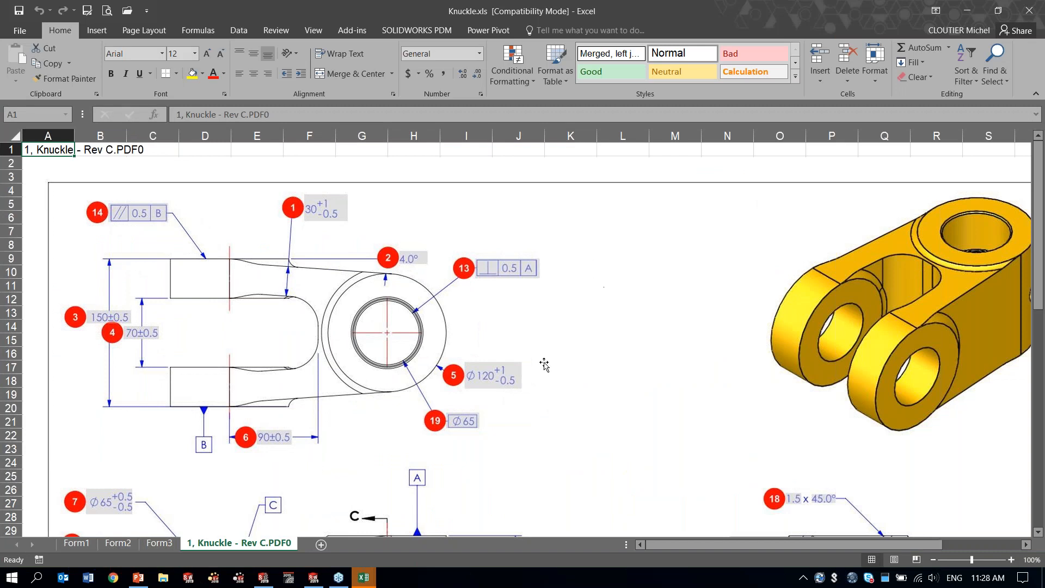
Step: Examine the ballooned drawing sheet and the Form3 characteristic table in the exported Knuckle.xls report
scroll(516, 298, "down", 7)
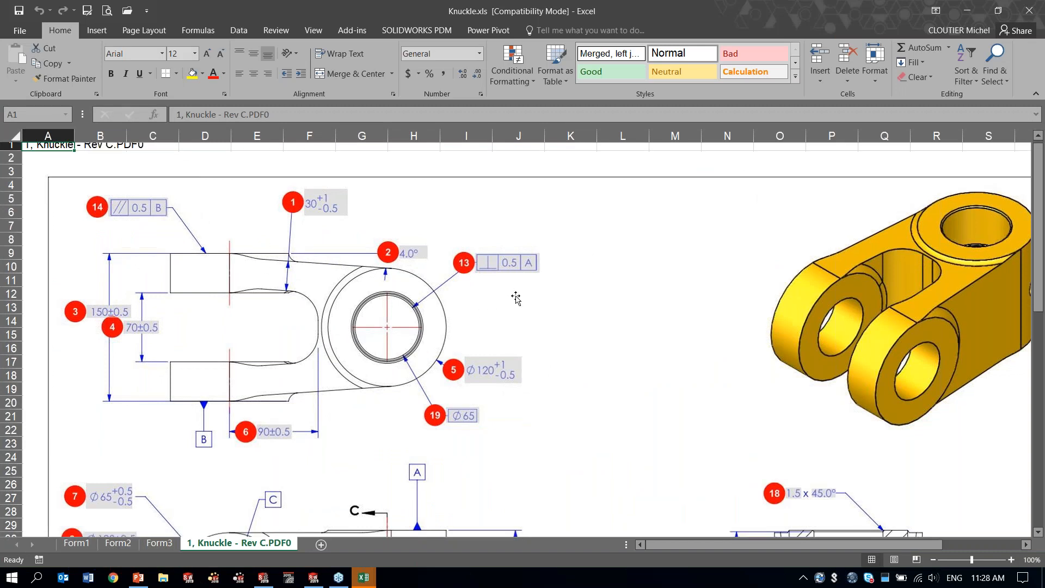
scroll(516, 298, "down", 2)
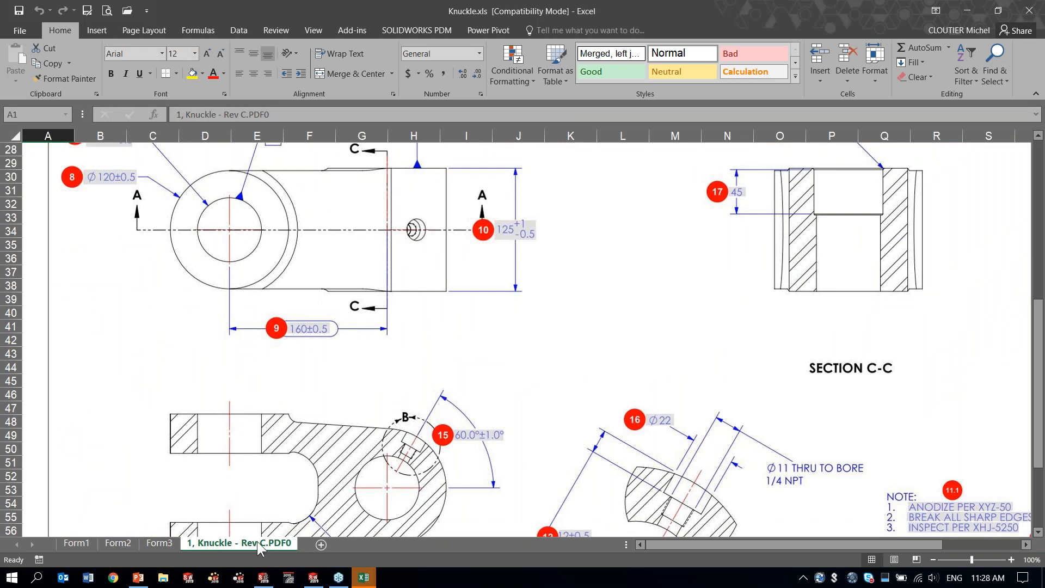
scroll(244, 364, "up", 3)
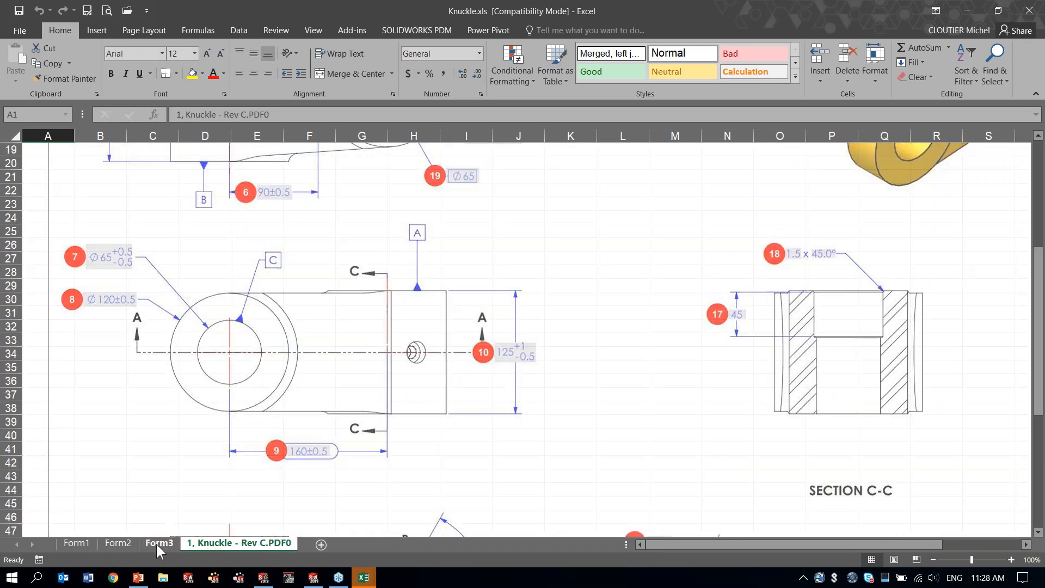
left_click(157, 543)
scroll(155, 272, "up", 2, "ctrl")
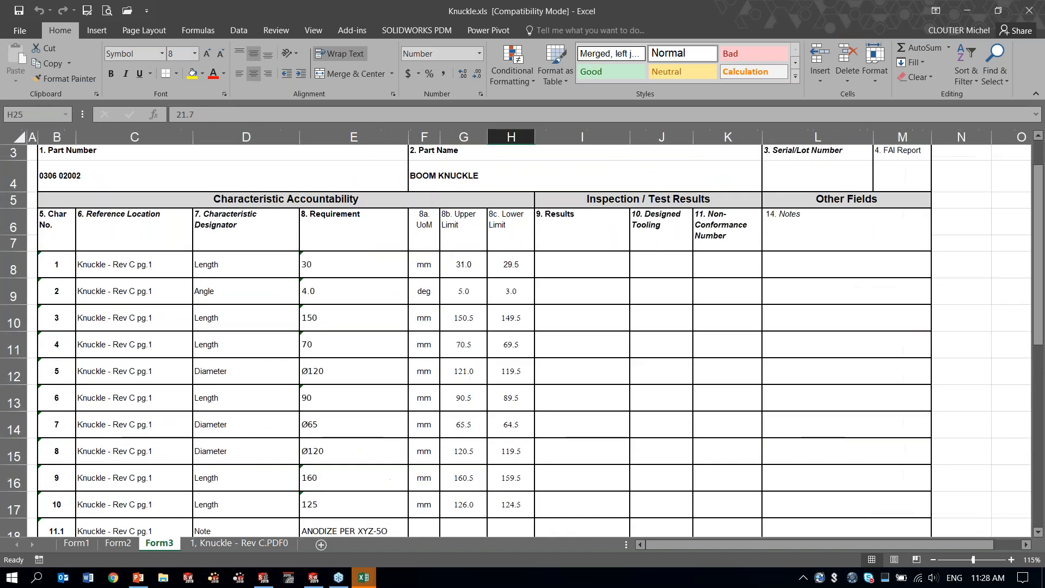
left_click_drag(749, 546, 658, 544)
scroll(514, 348, "down", 1, "ctrl")
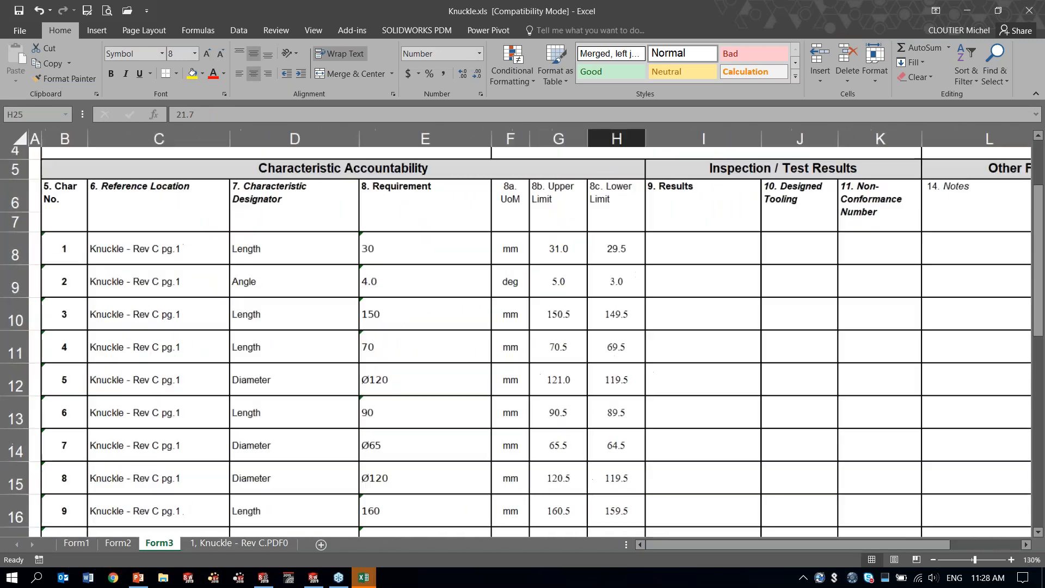
Step: Enter inspection results 30, 5.5 and 150 for characteristics 1, 2 and 3 on Form3
left_click(662, 265)
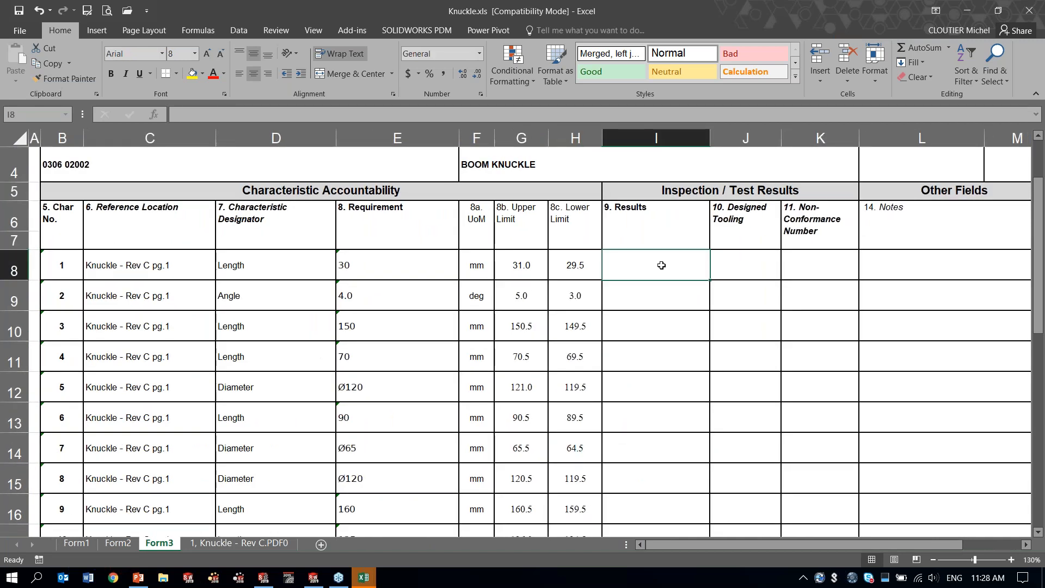
type("30")
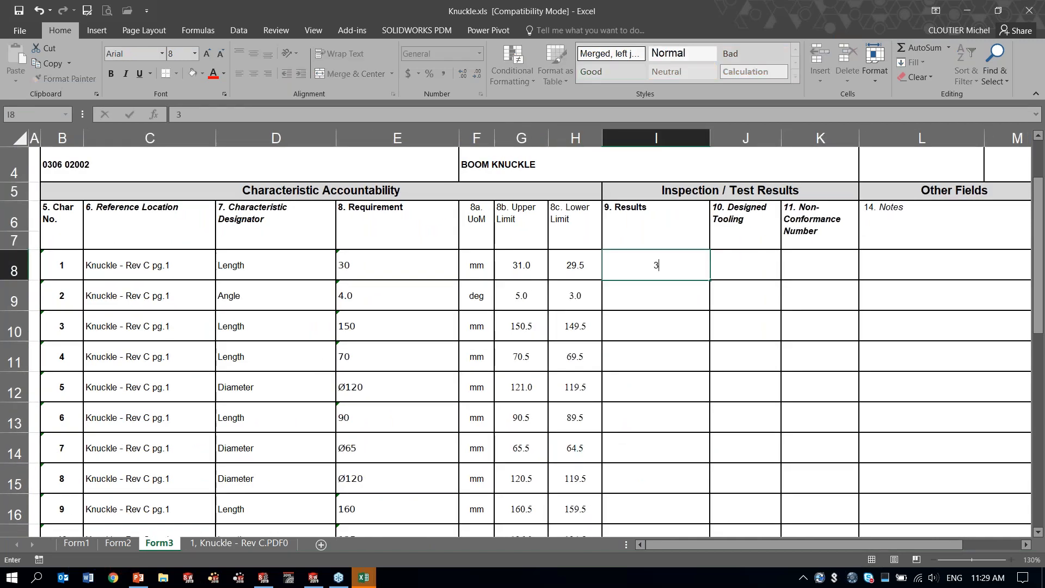
key("Return")
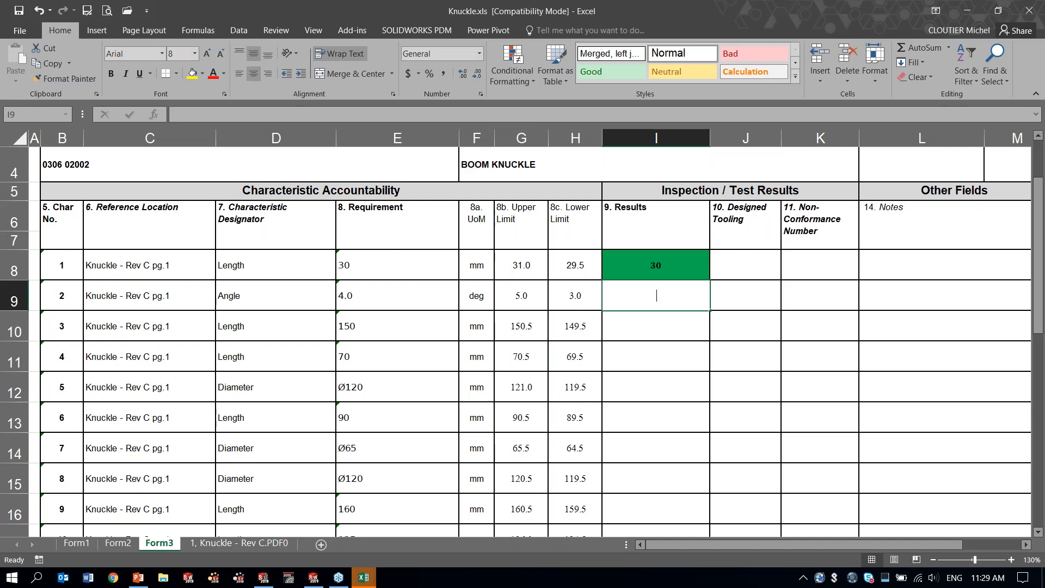
type("5.5")
key("Return")
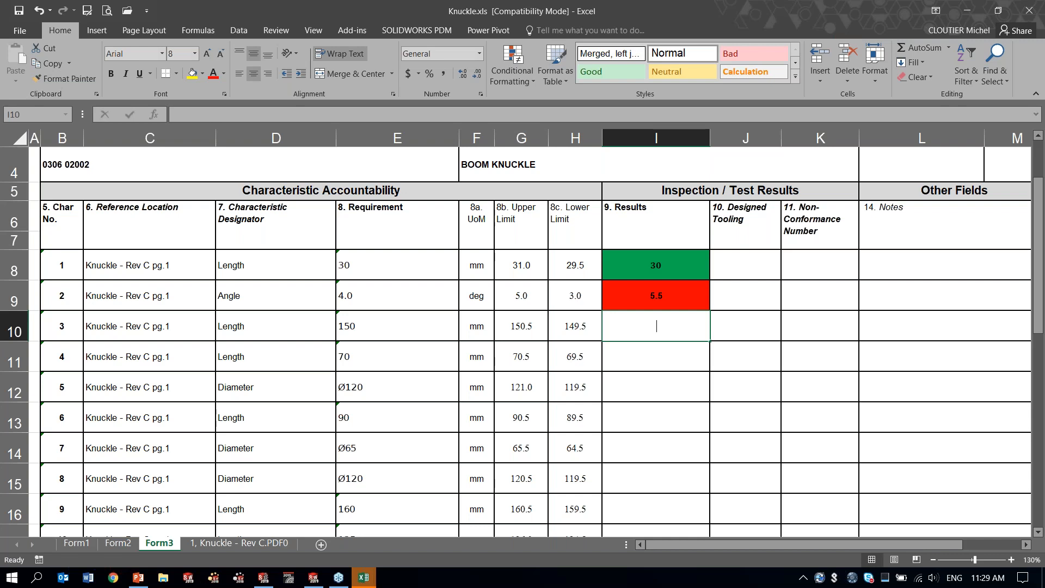
type("15")
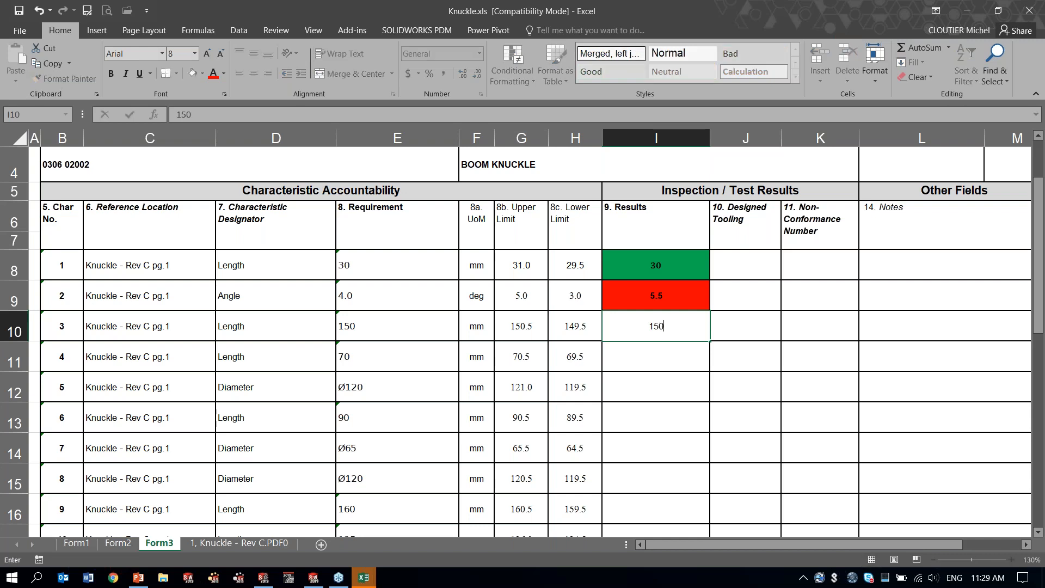
type("0")
key("Return")
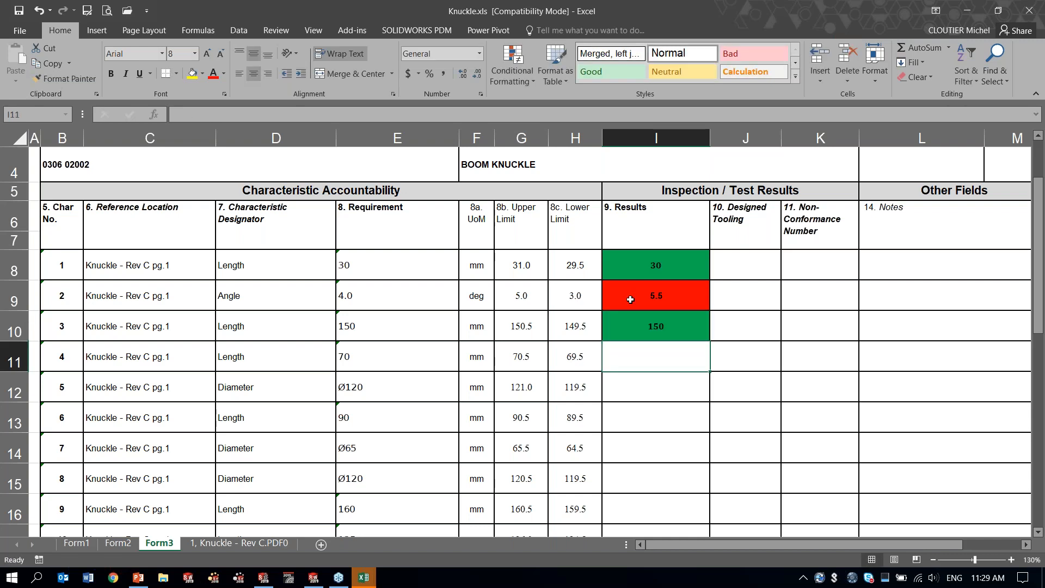
Step: Enter the result PASS for note 11.1 and FAIL for note 11.2 on Form3
scroll(630, 300, "down", 3)
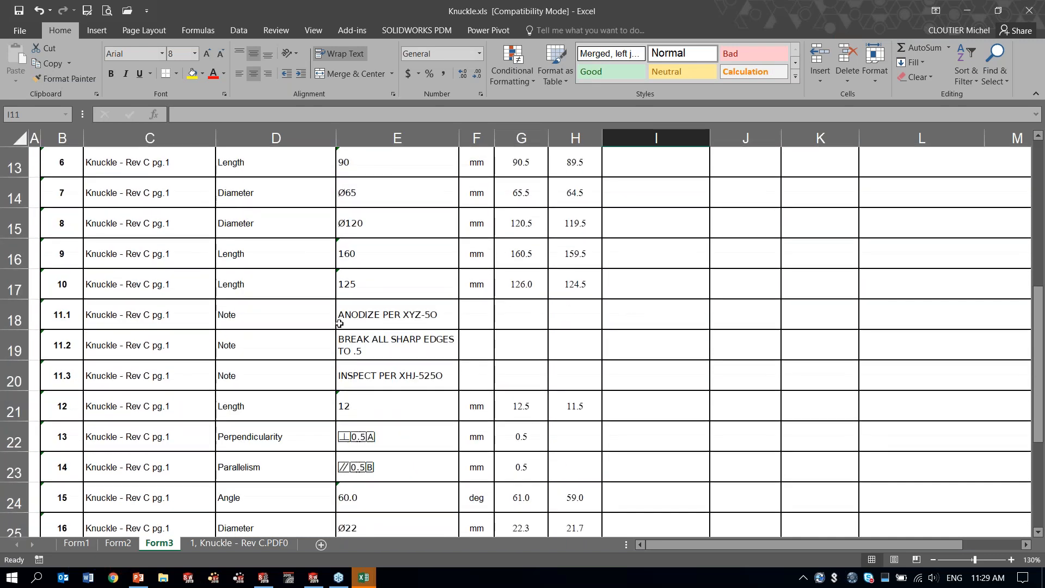
left_click(383, 306)
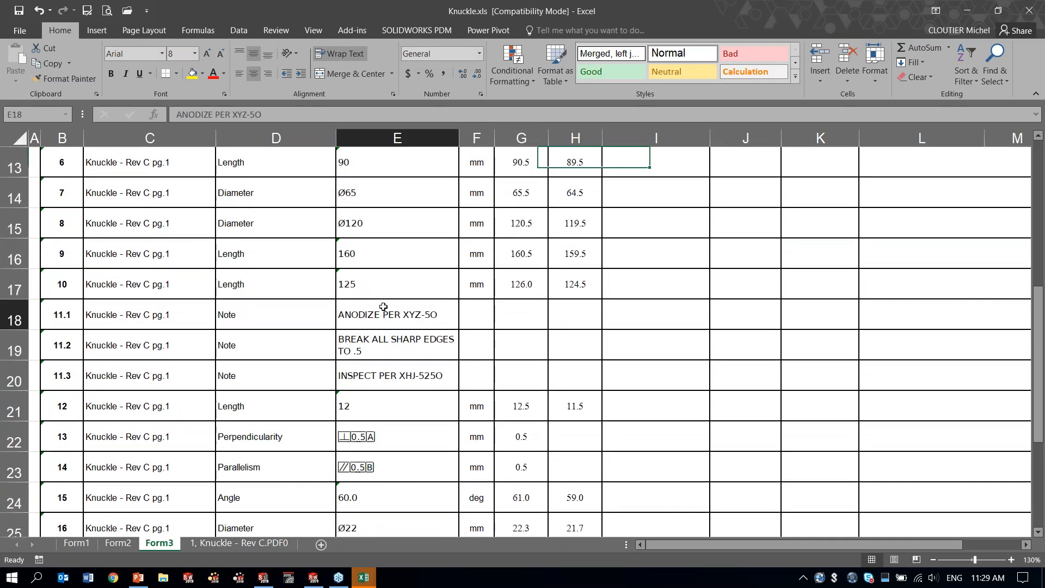
key("shift+Down")
key("shift+Down")
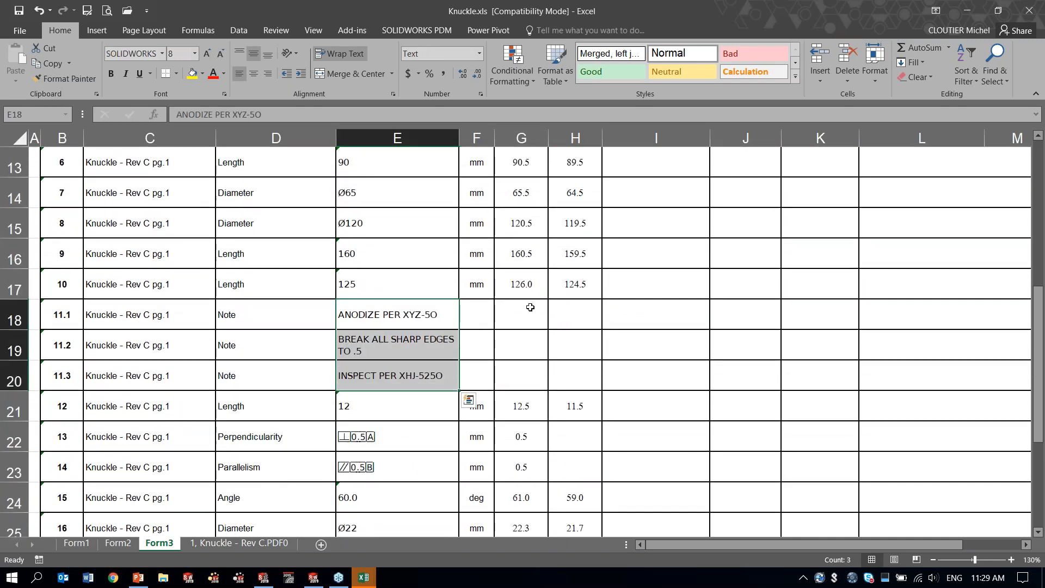
left_click(650, 312)
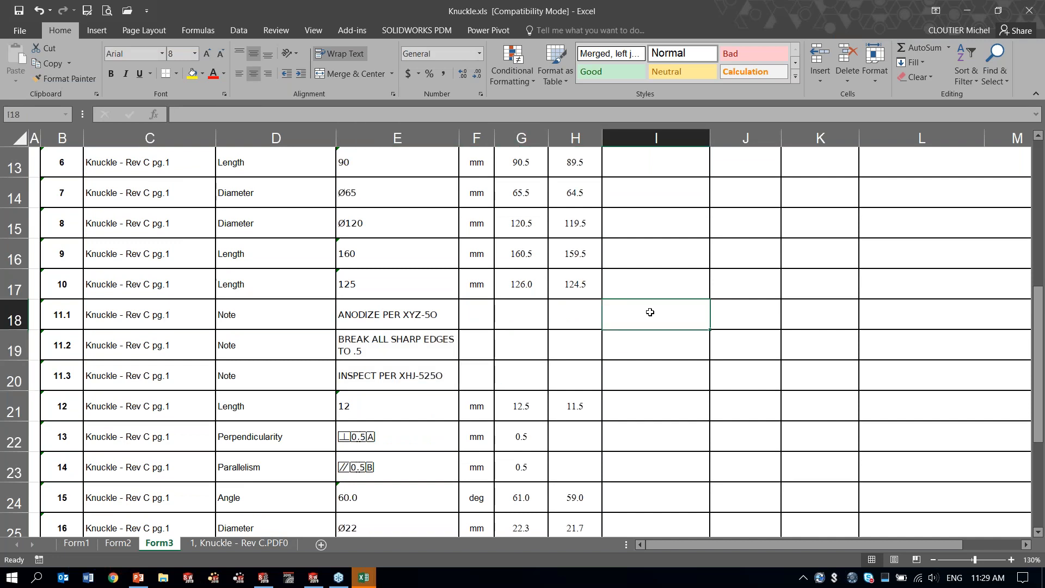
type("PASS")
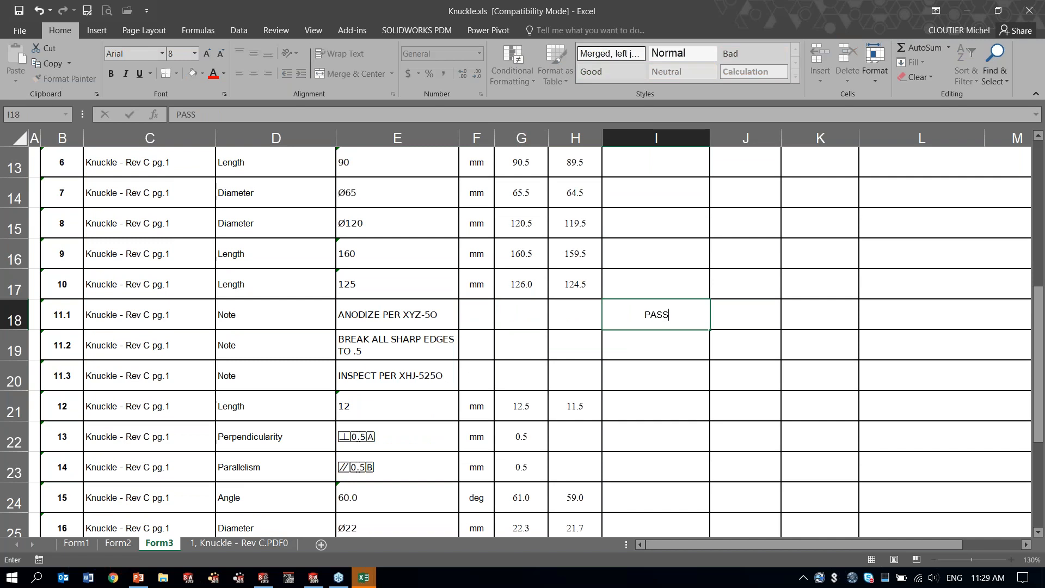
key("Return")
type("FAIL")
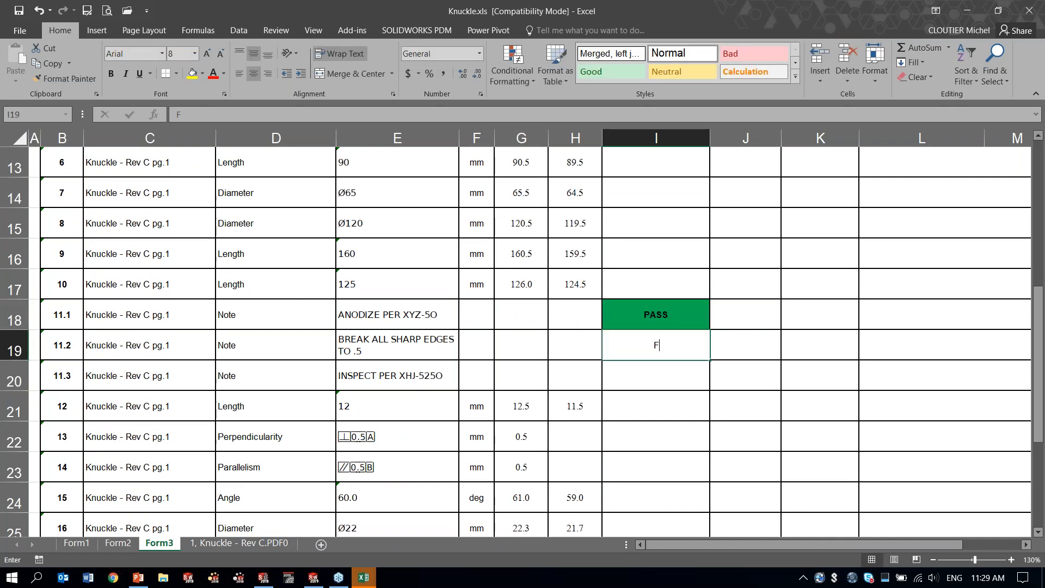
key("Return")
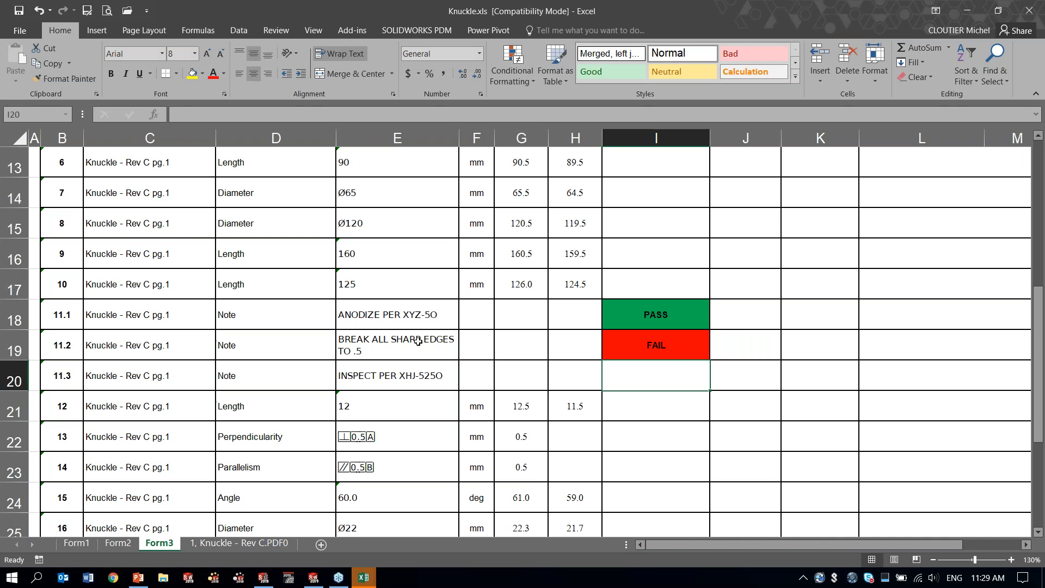
Step: Close the Knuckle.xls report with its changes saved and add it as a file reference of Knuckle - Finished.ixprj
scroll(548, 379, "up", 4)
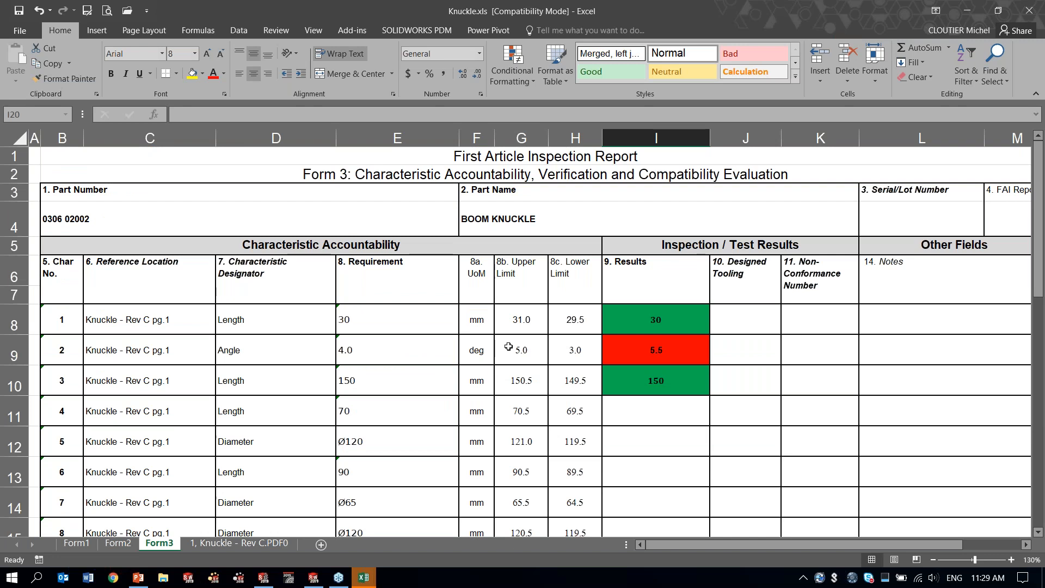
left_click(1029, 11)
left_click(461, 305)
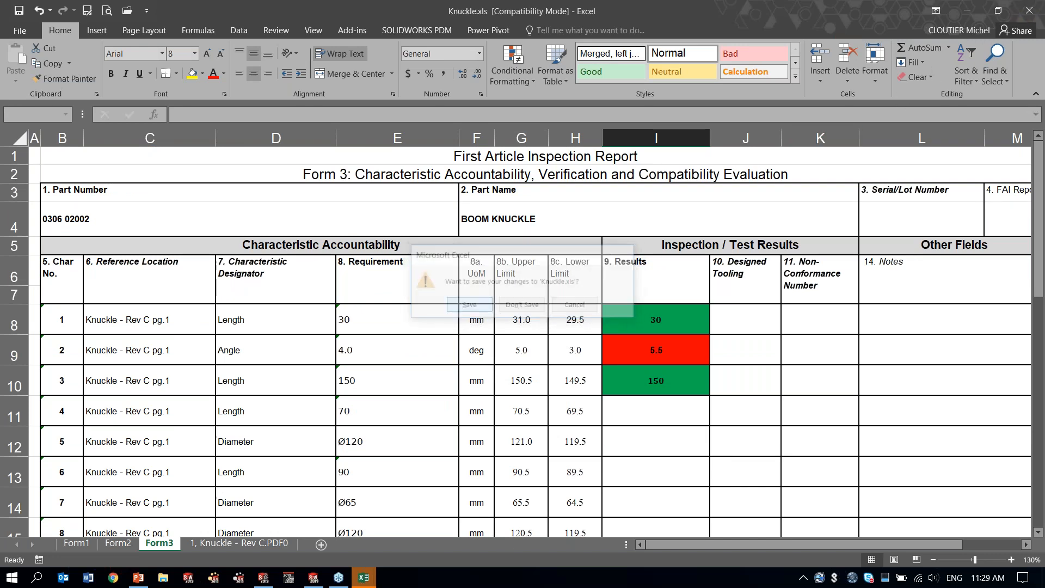
left_click(575, 375)
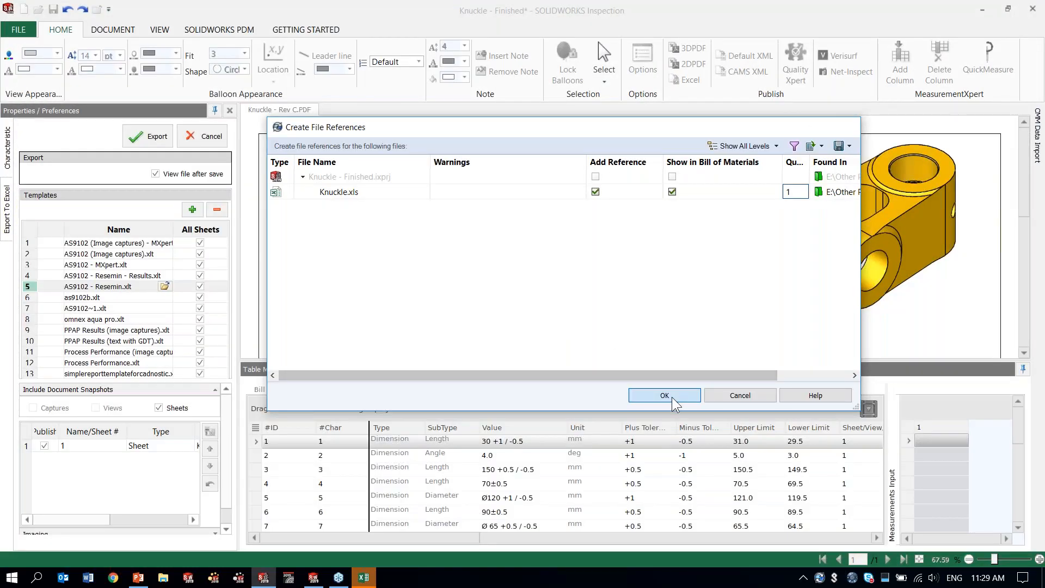
left_click(665, 395)
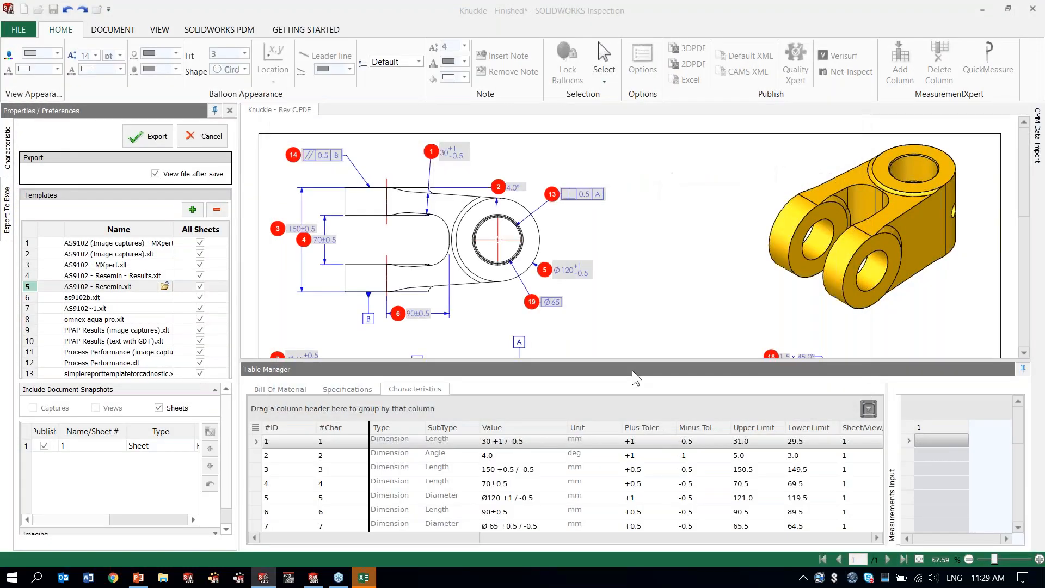
left_click(138, 578)
key("Right")
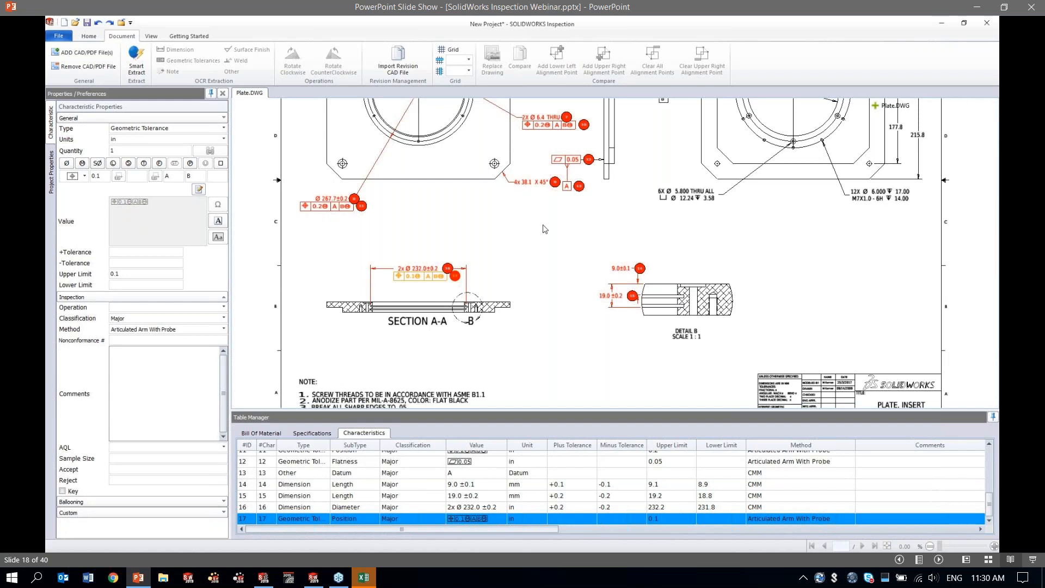
key("Right")
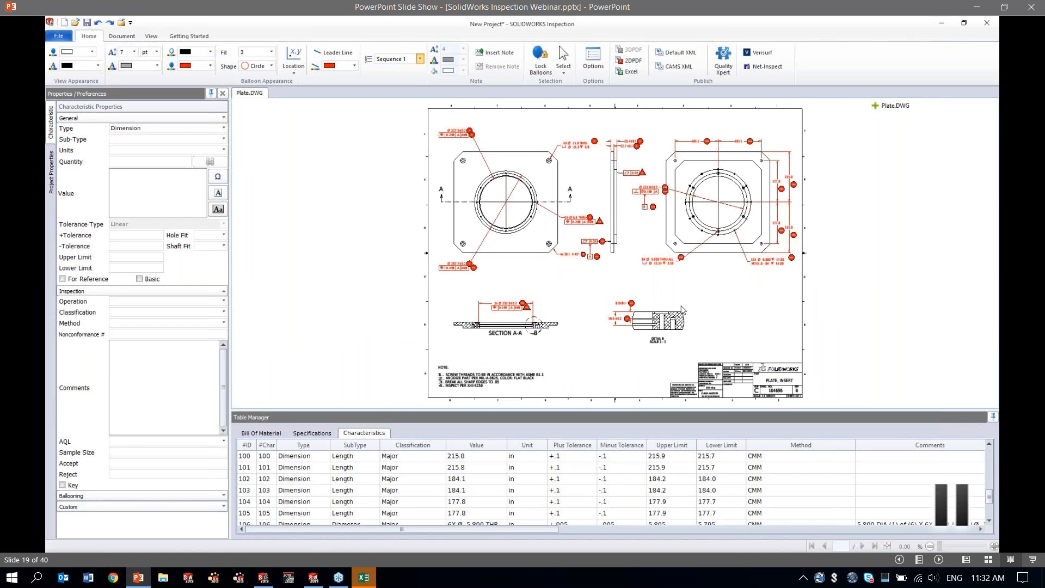
key("Right")
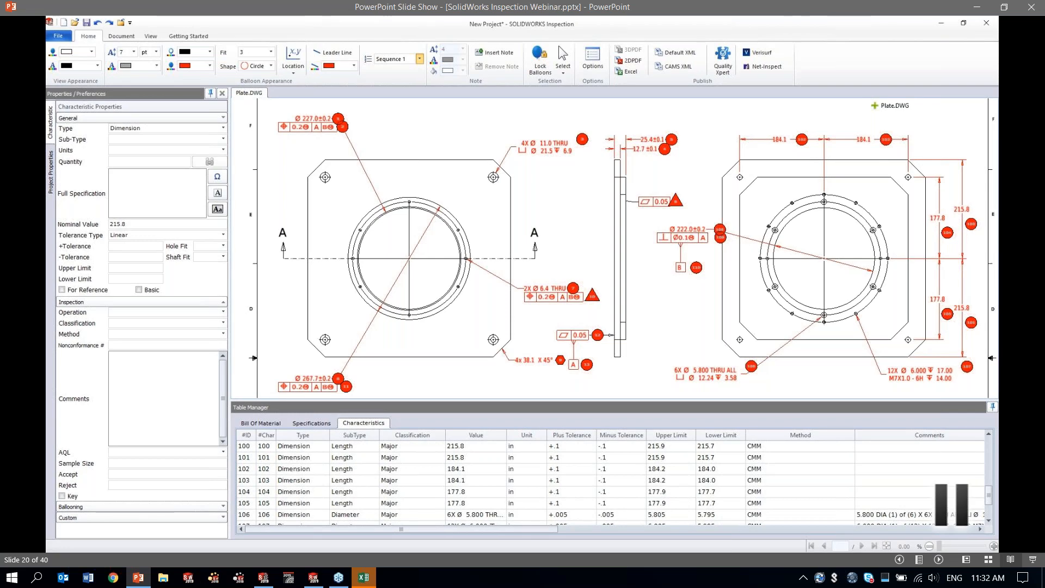
key("Right")
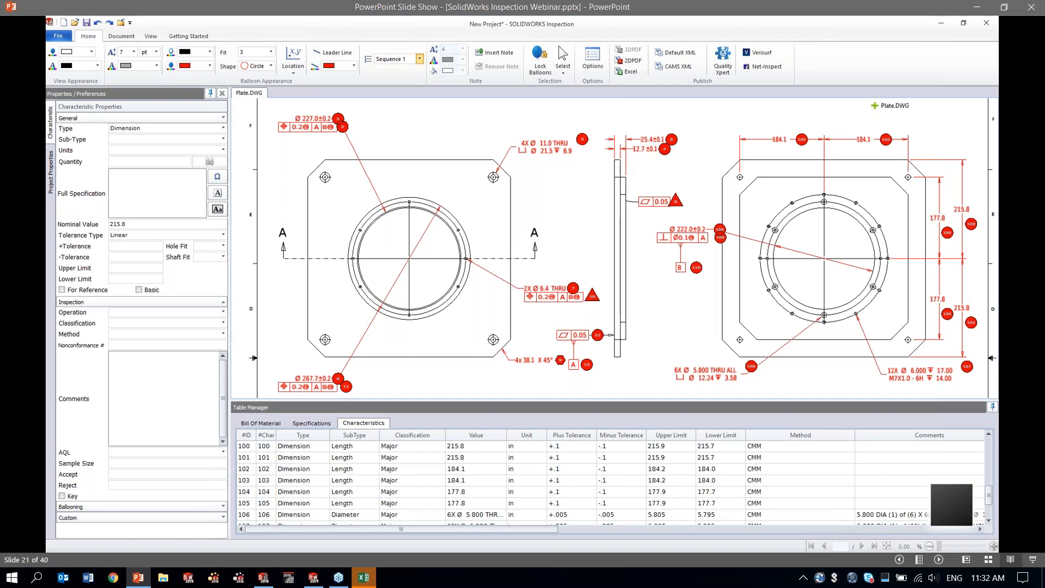
key("Right")
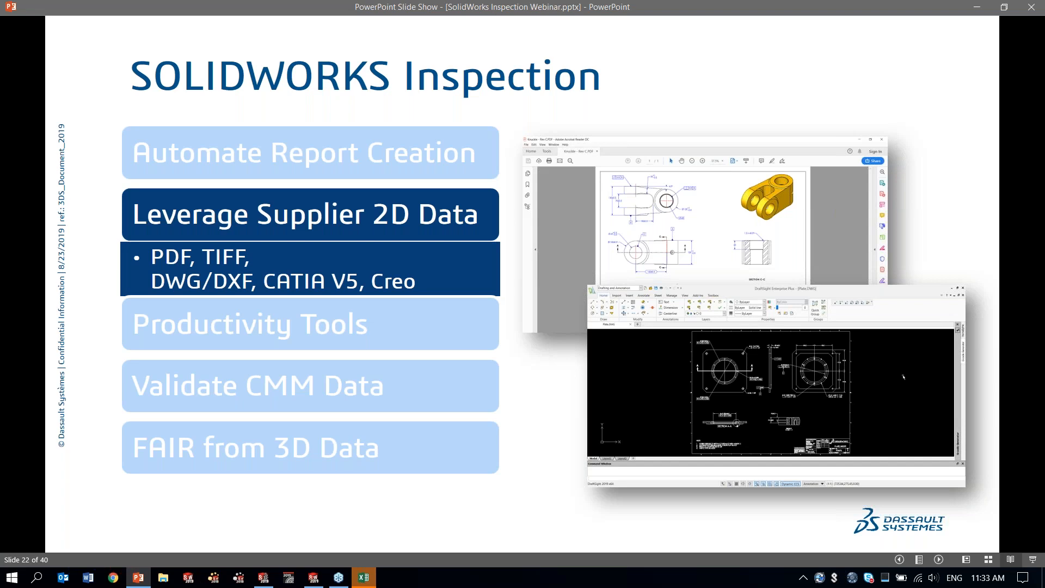
key("Right")
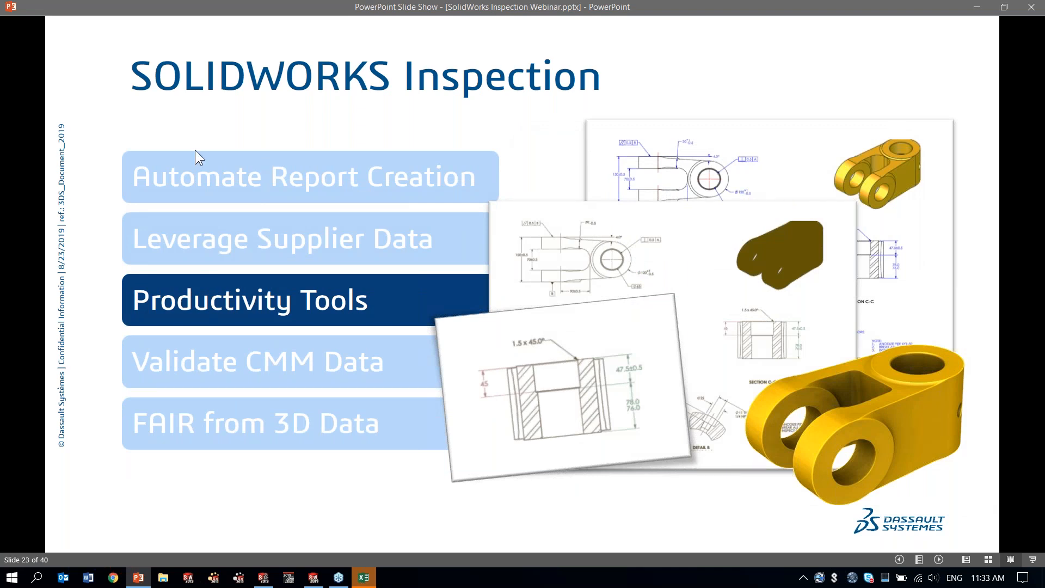
Step: Switch to SOLIDWORKS Inspection and add a zone grid with 4 rows from 1 and 6 columns from A to the Knuckle Rev C drawing
left_click(264, 578)
left_click_drag(619, 370, 623, 411)
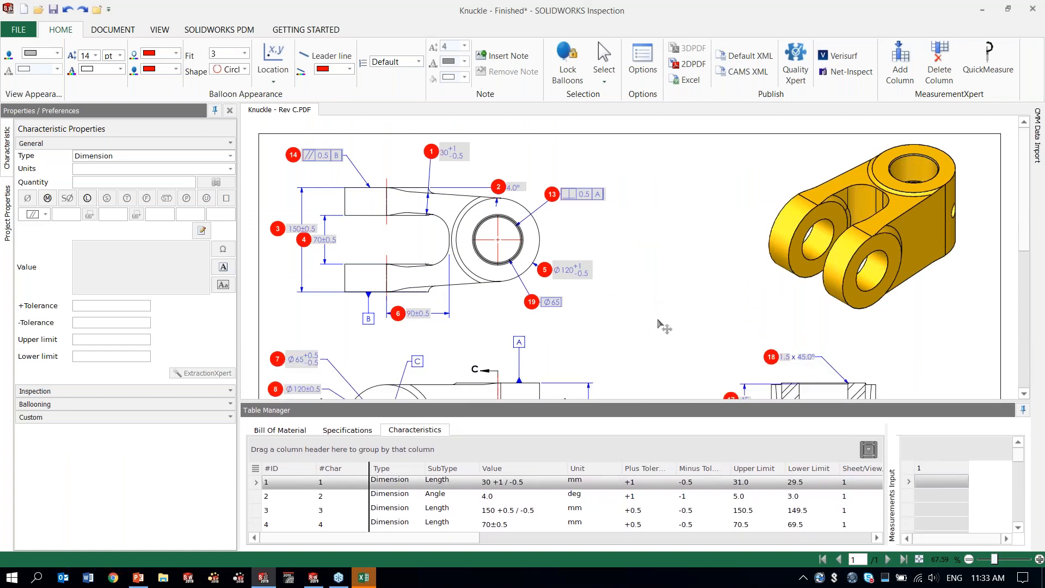
left_click(215, 111)
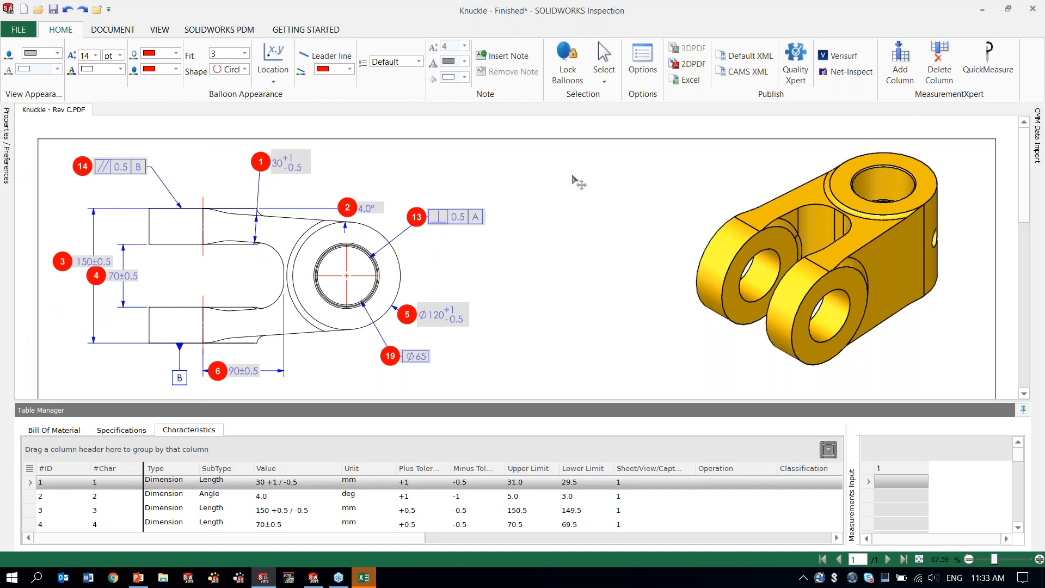
left_click(159, 32)
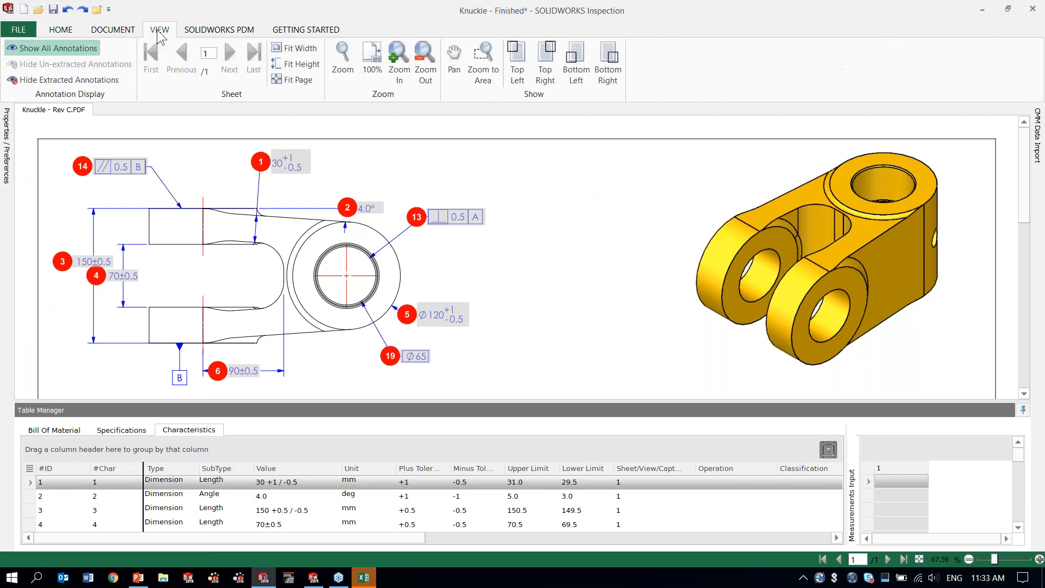
left_click(114, 32)
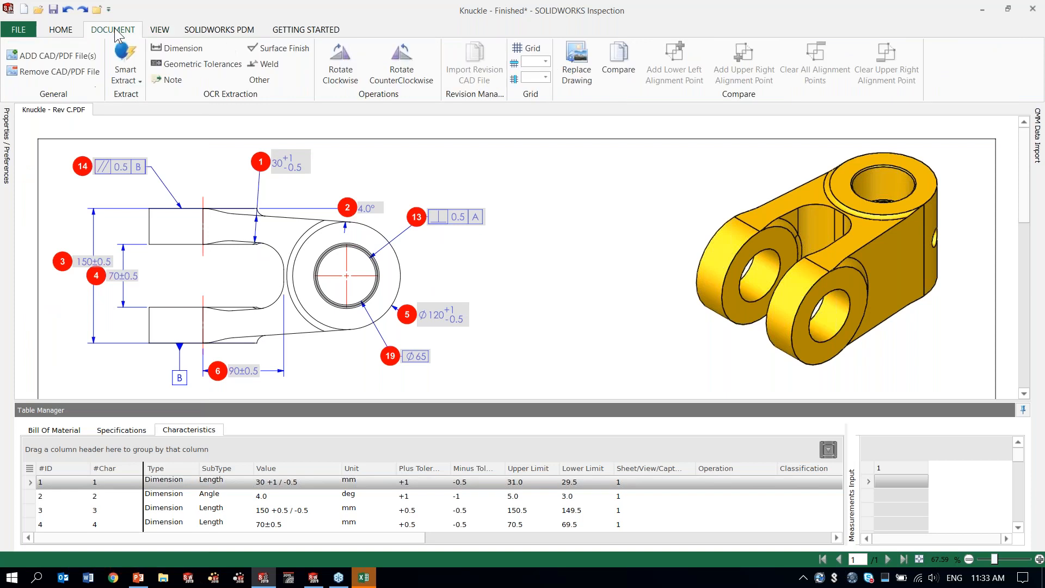
left_click(542, 55)
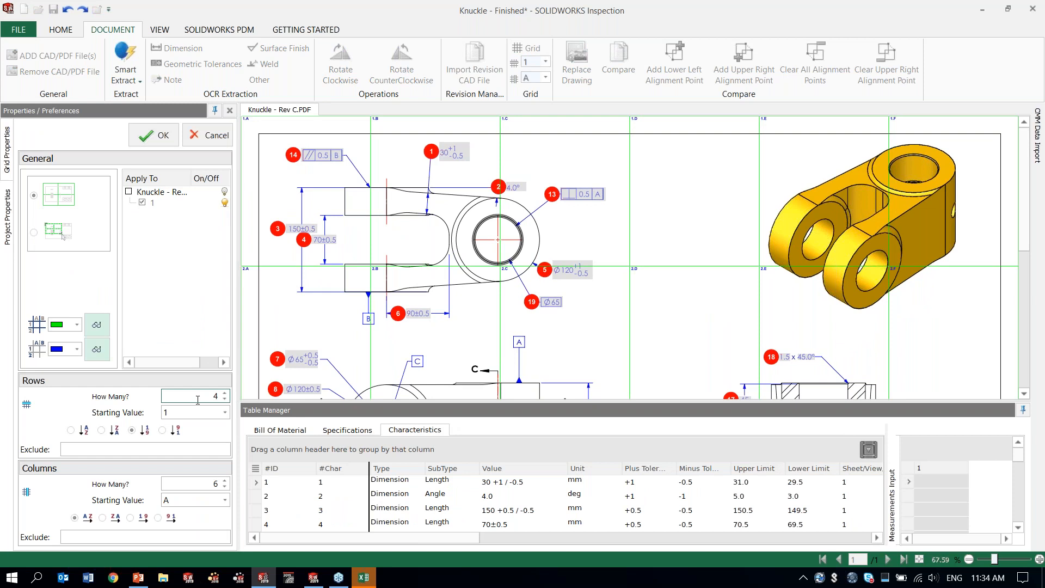
left_click(153, 135)
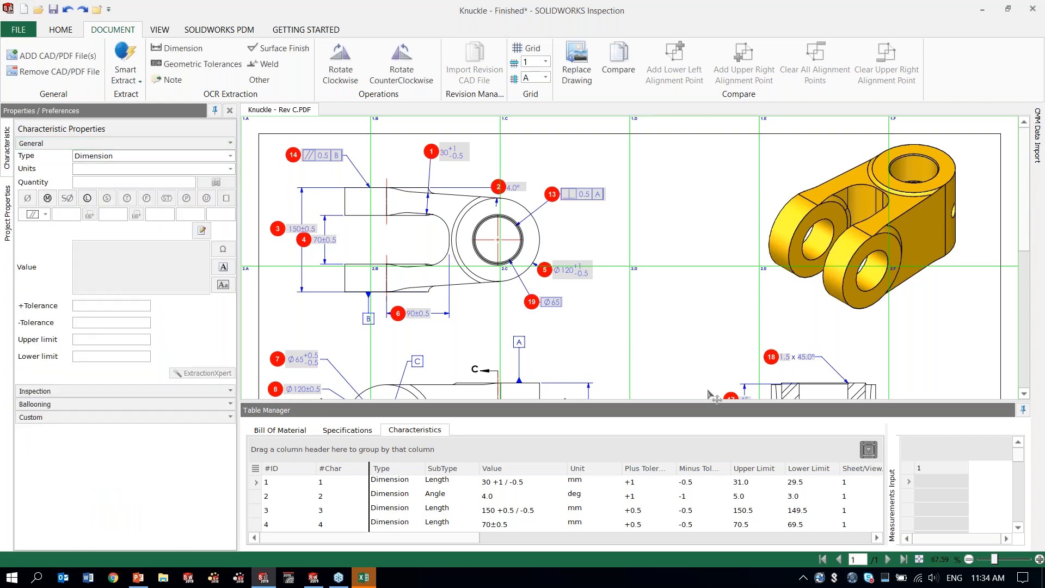
Step: Examine the characteristic zones listed for each characteristic in the characteristics table
left_click_drag(443, 539, 841, 543)
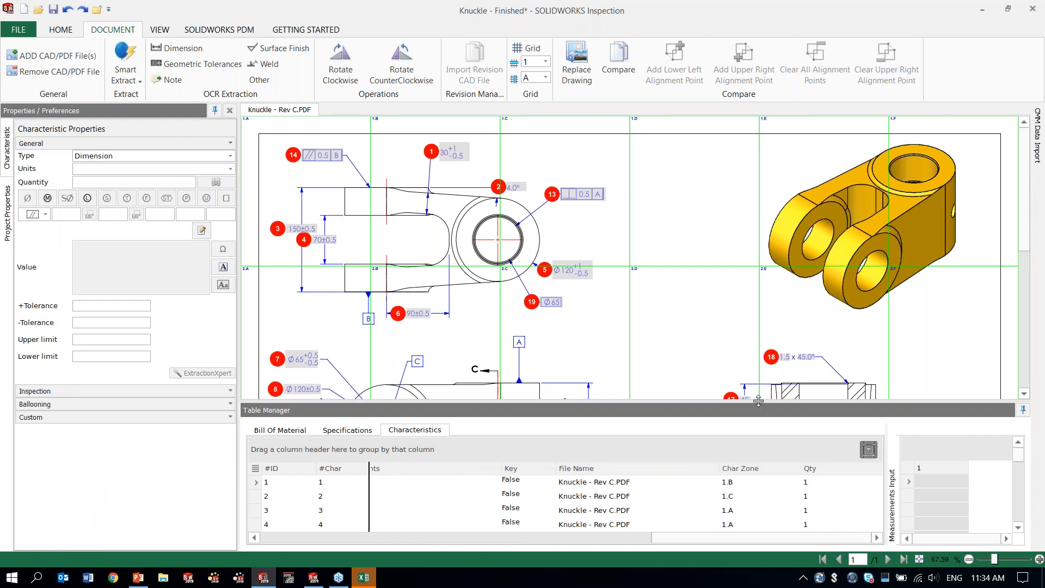
left_click_drag(759, 400, 760, 338)
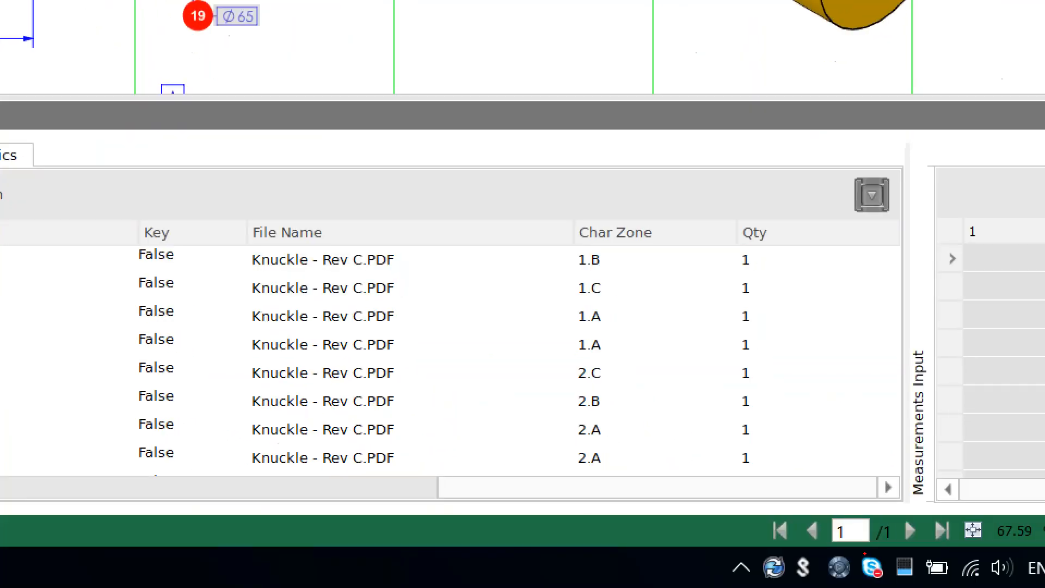
mouse_move(560, 214)
left_mouse_down()
mouse_move(587, 222)
mouse_move(679, 346)
mouse_move(591, 494)
mouse_move(514, 280)
mouse_move(583, 188)
left_mouse_up()
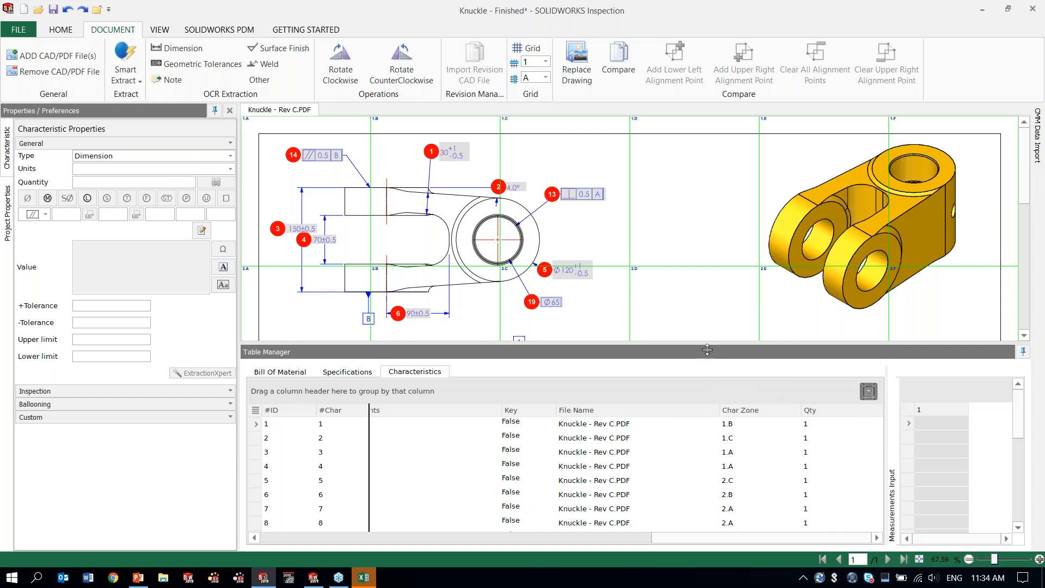
left_click_drag(707, 350, 707, 407)
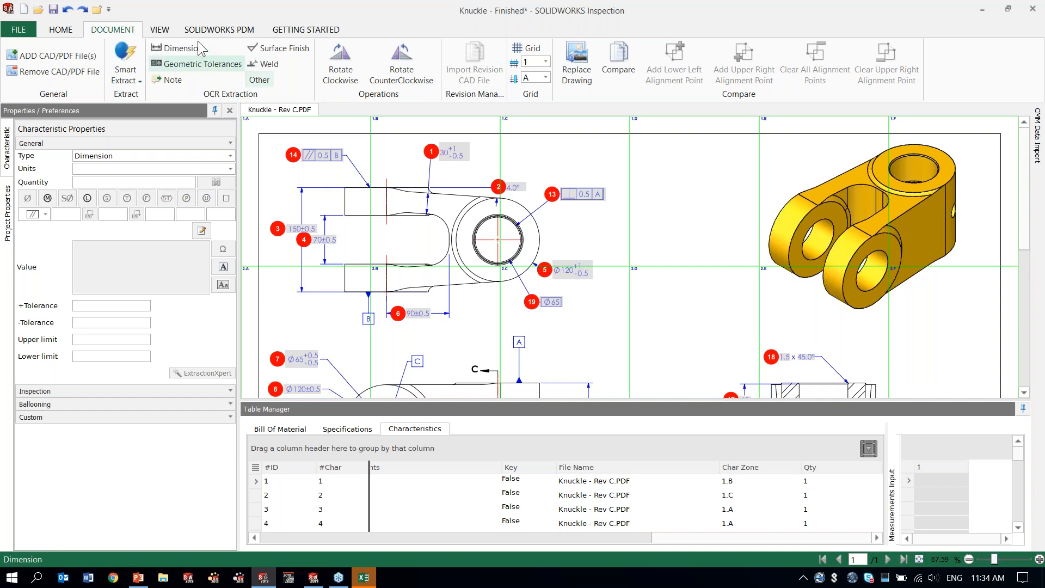
Step: Fit the whole sheet in view and hide the extracted annotations to check for missed dimensions around Detail B
left_click(159, 30)
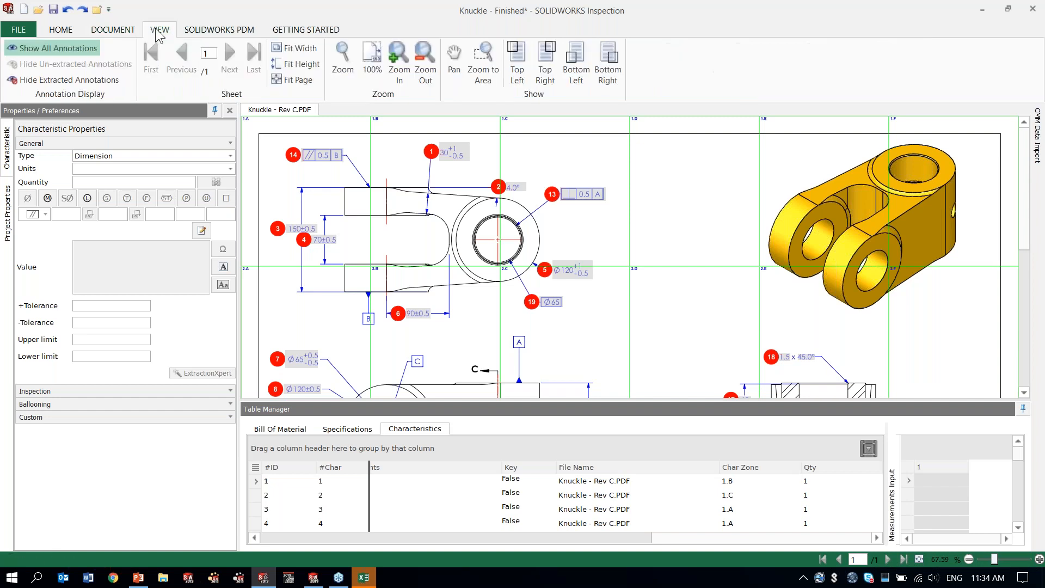
left_click(281, 81)
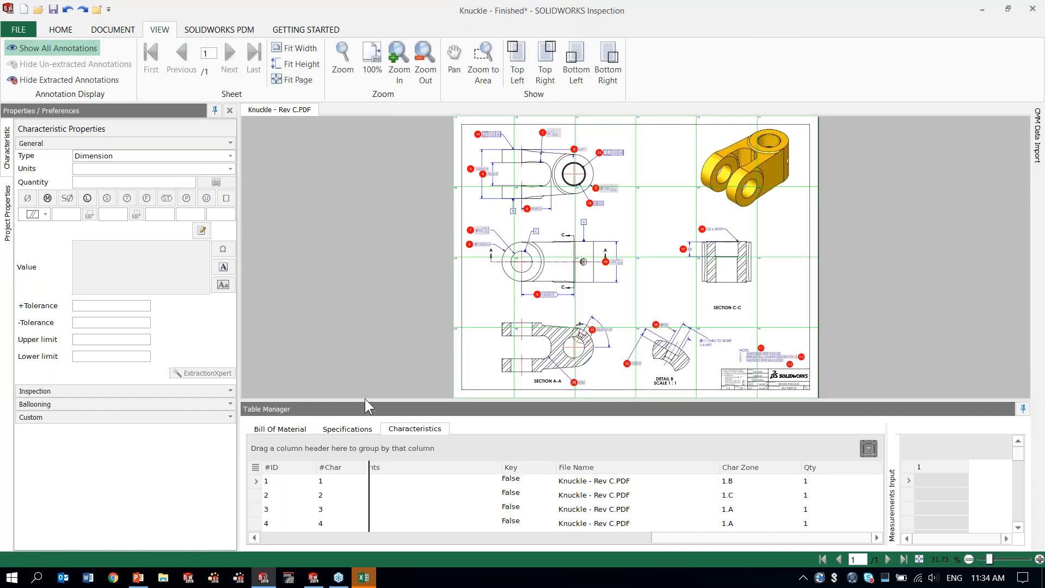
left_click_drag(364, 400, 365, 482)
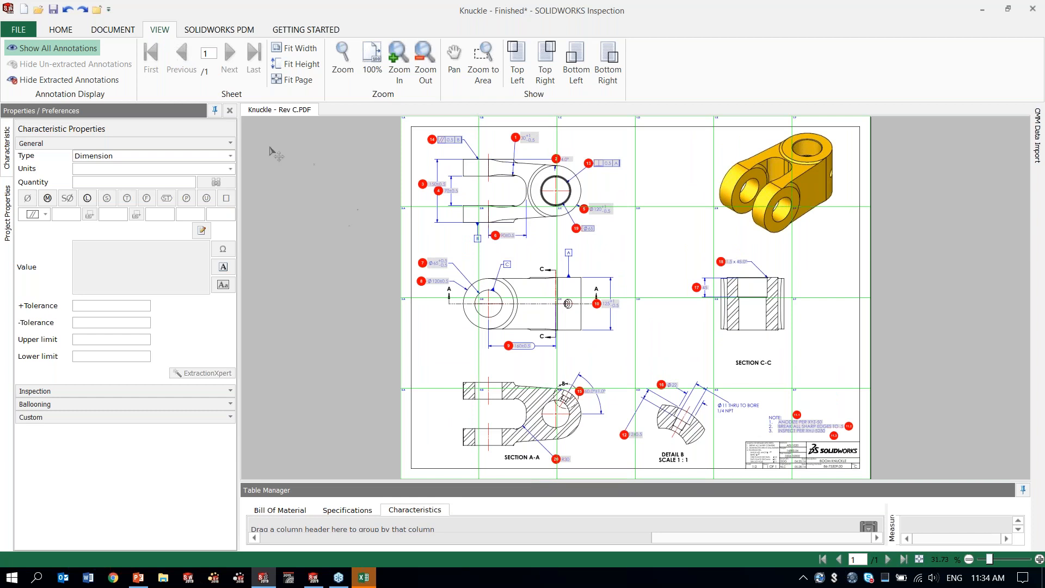
left_click(60, 80)
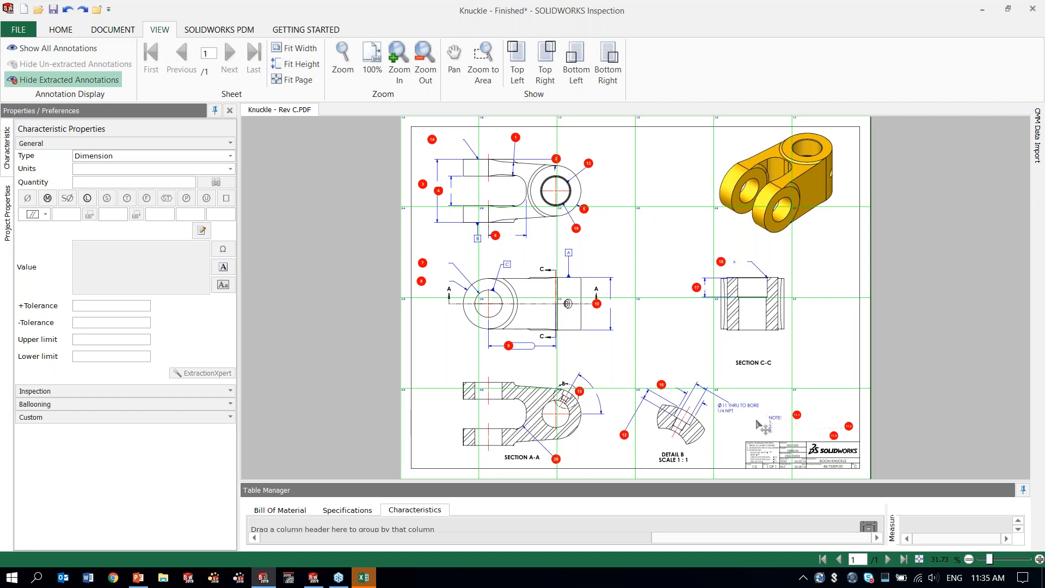
scroll(759, 426, "up", 6)
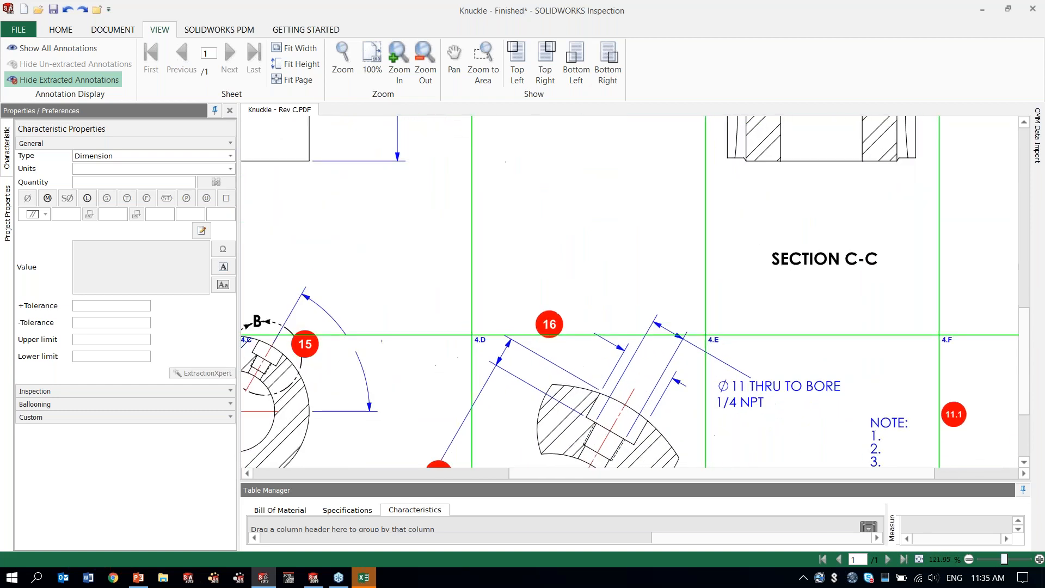
scroll(835, 440, "up", 1)
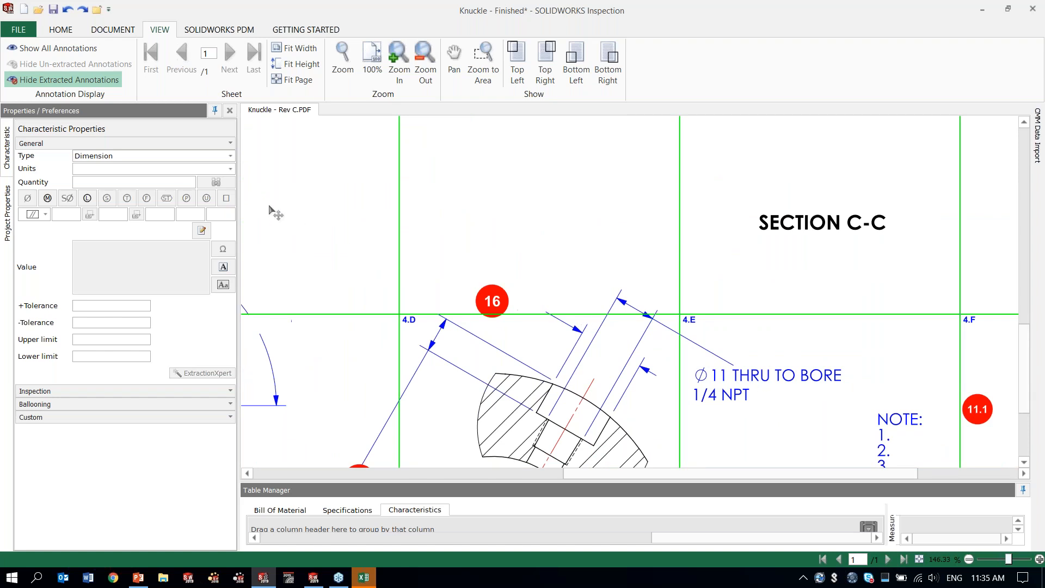
Step: Show all annotations again, toggle the extracted ones once more for comparison, and return to the full page
left_click(54, 48)
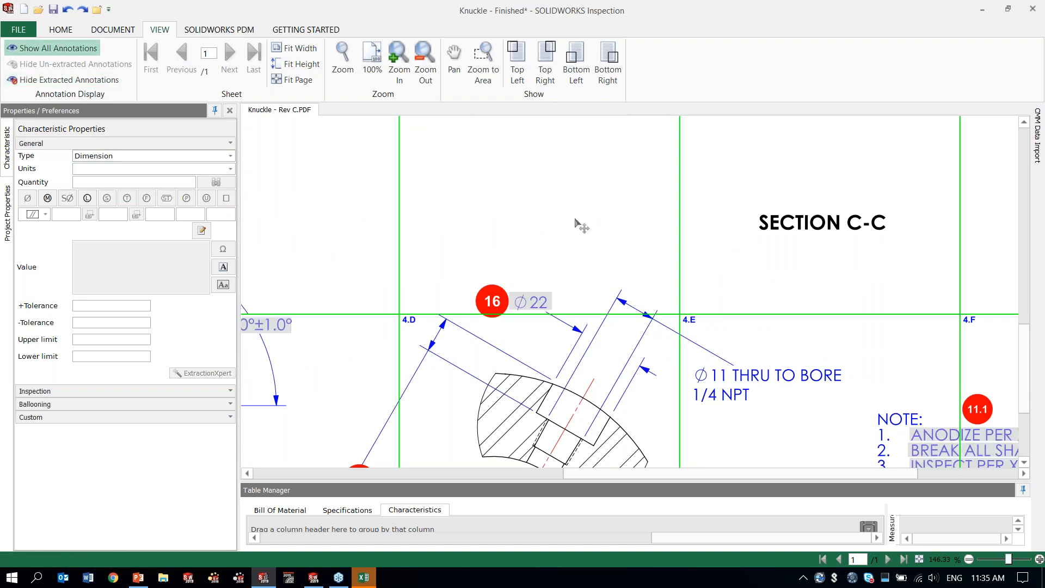
left_click(73, 79)
left_click(67, 48)
left_click(295, 80)
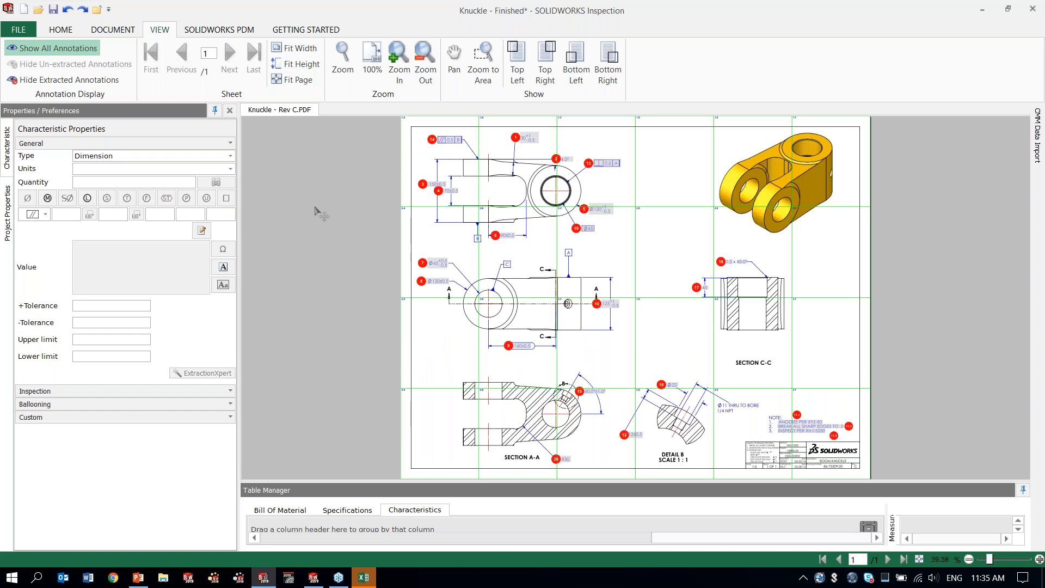
Step: Compare the current Knuckle Rev C drawing with Knuckle - Rev D.PDF from the Quality vault folder
left_click(57, 31)
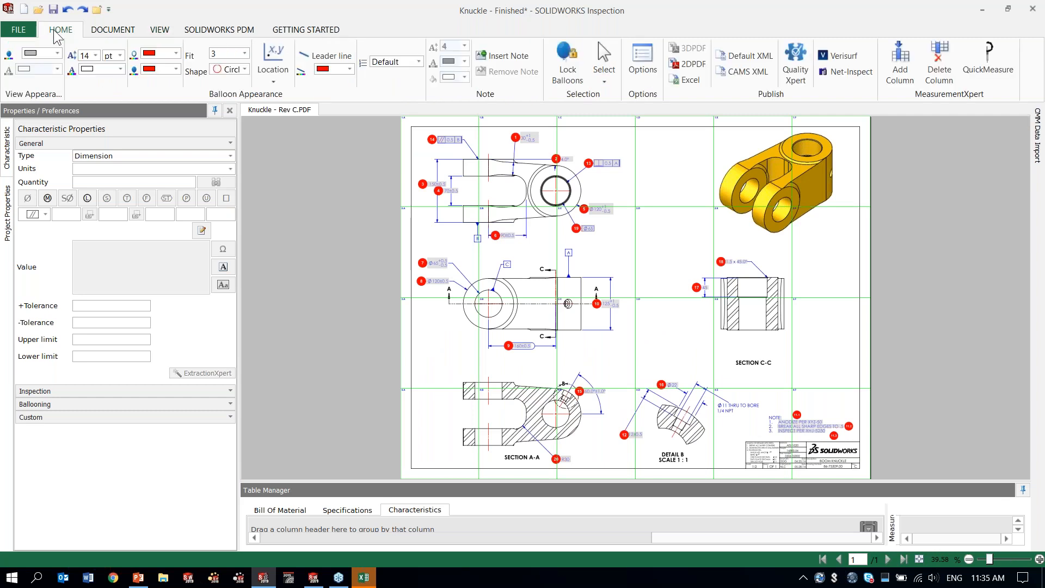
left_click(112, 30)
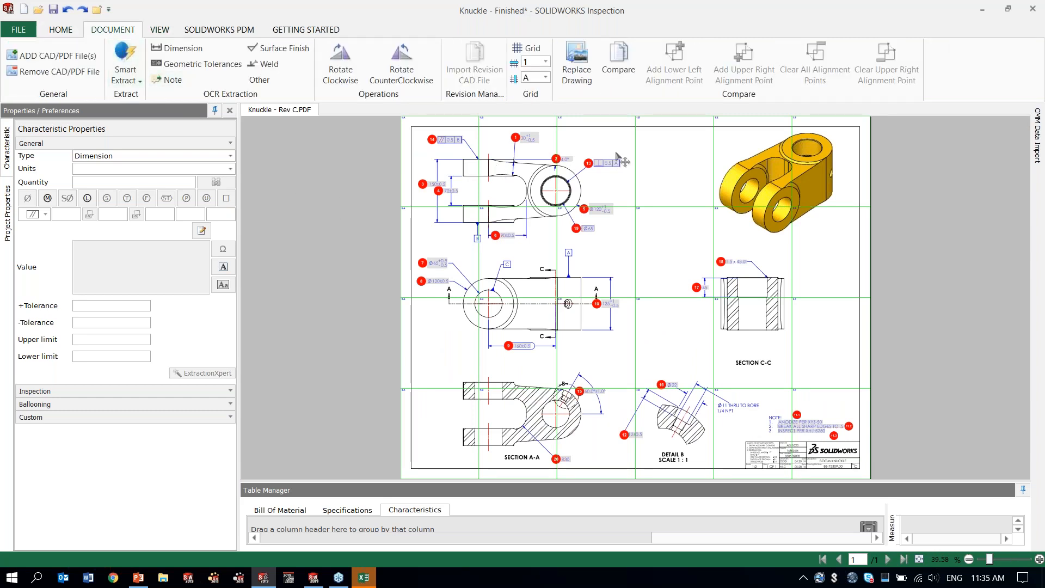
left_click(619, 57)
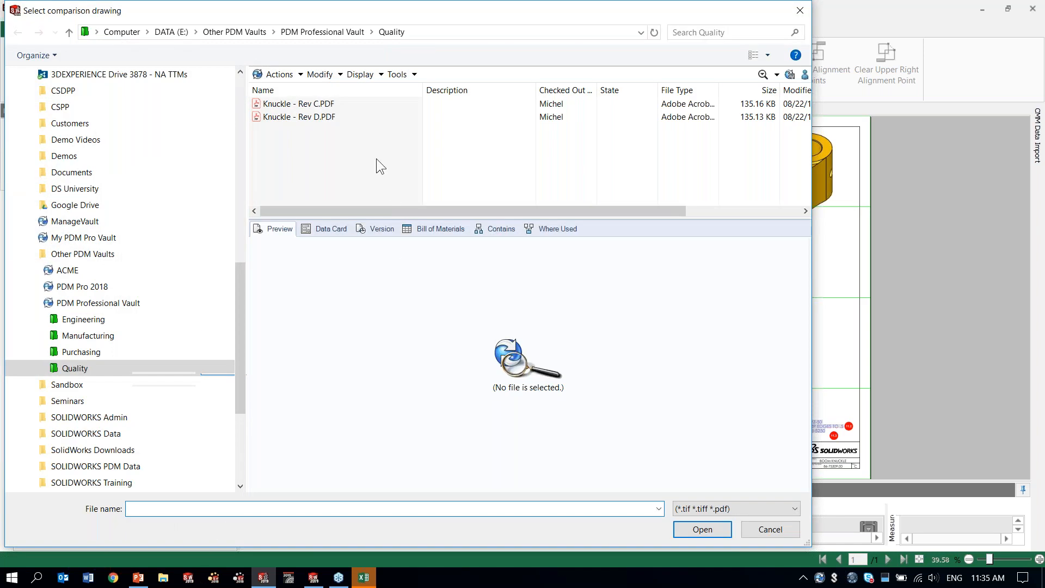
left_click(327, 117)
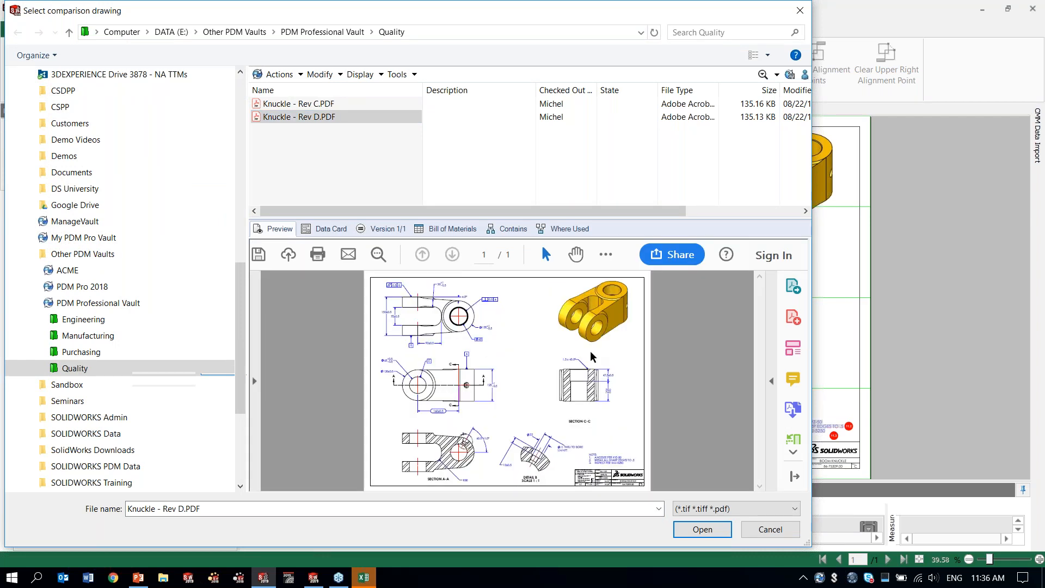
left_click(710, 535)
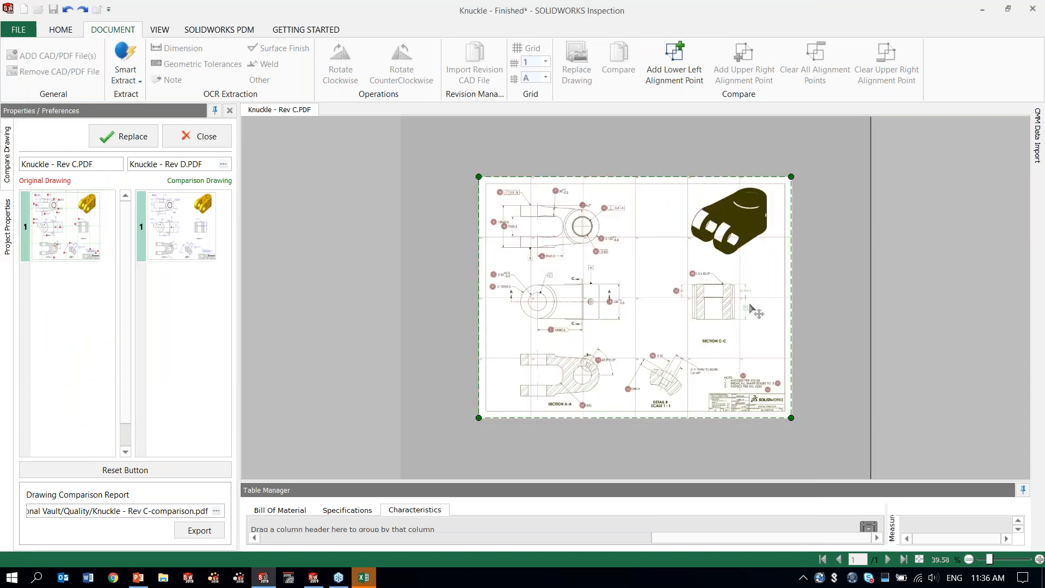
Step: Review the revision differences around Section C-C and replace the Rev C drawing with Knuckle - Rev D.PDF
scroll(789, 305, "up", 2)
scroll(789, 305, "up", 10)
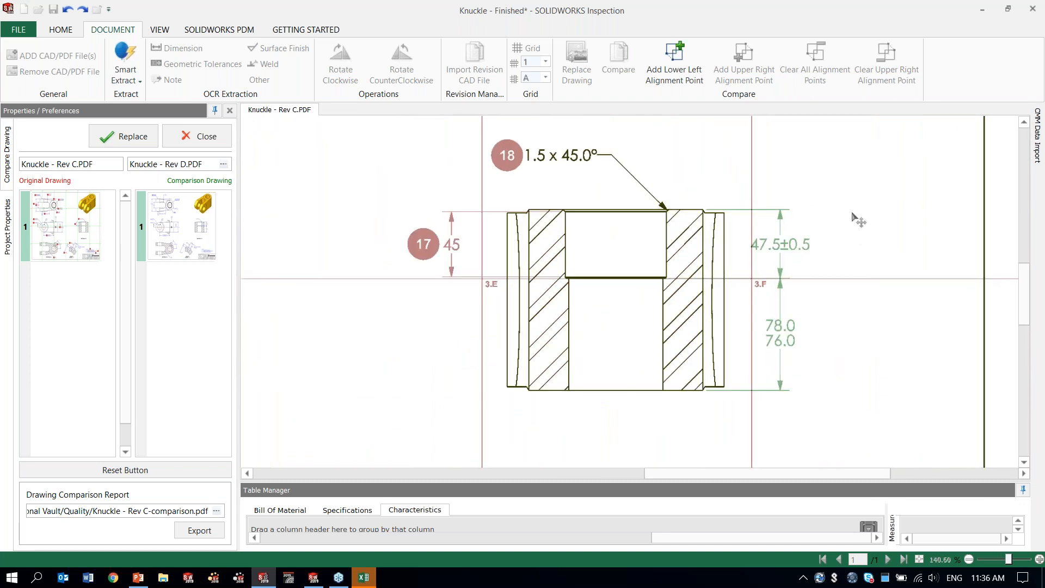
scroll(859, 202, "up", 1)
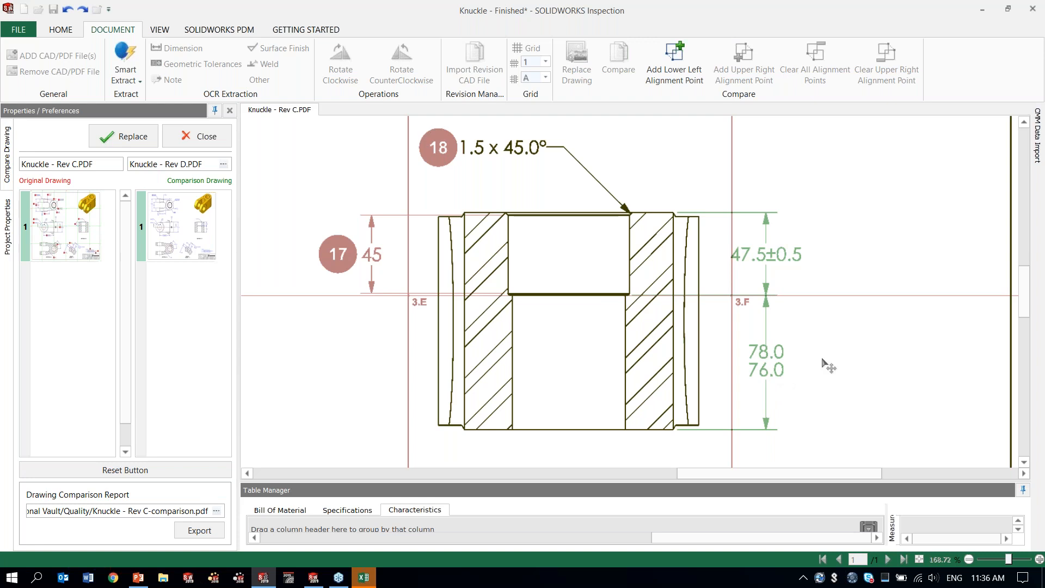
left_click_drag(768, 482, 768, 404)
scroll(602, 266, "up", 1)
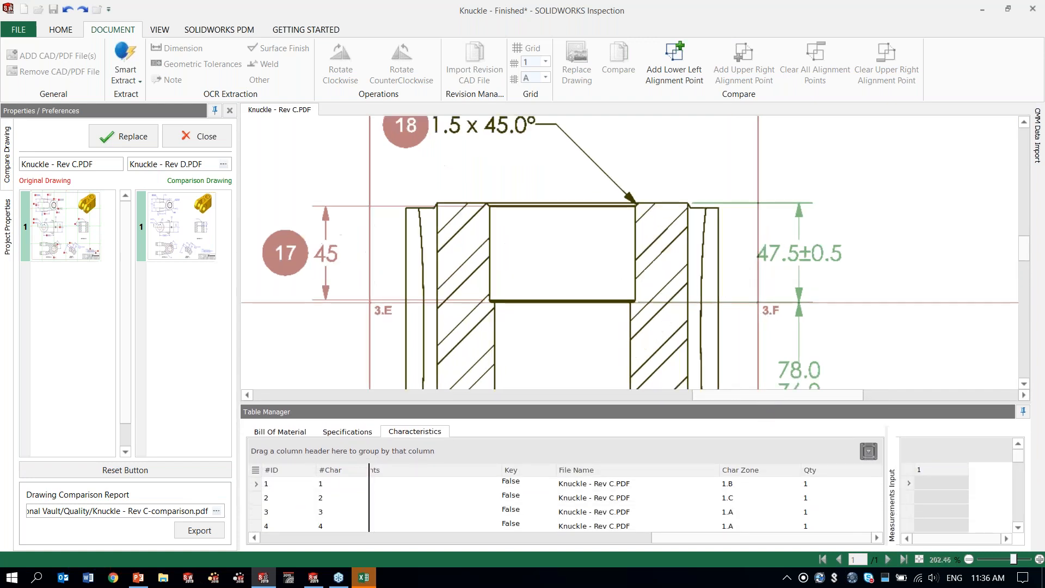
scroll(600, 259, "down", 4)
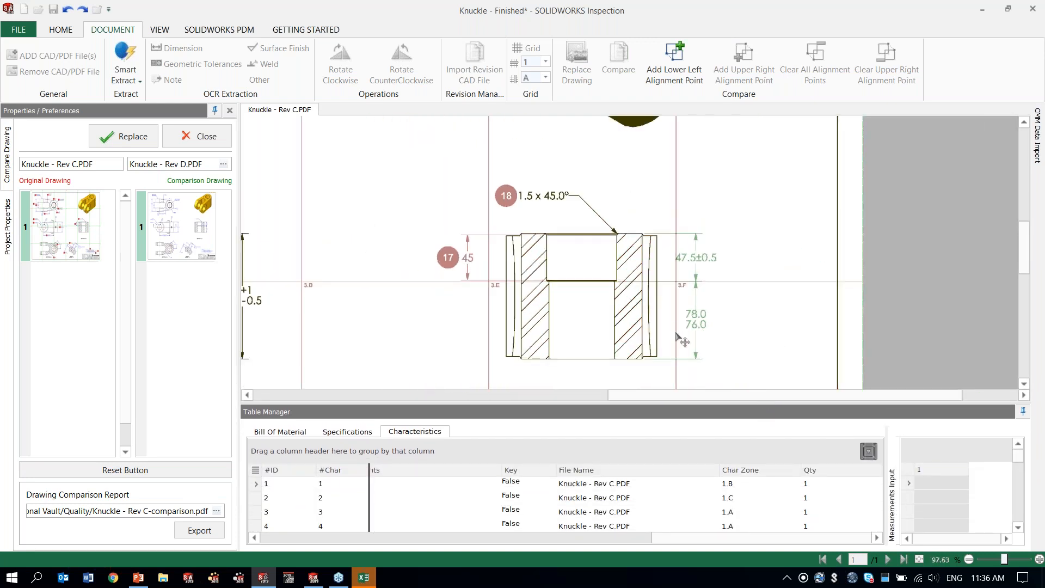
scroll(677, 334, "up", 1)
scroll(676, 342, "up", 1)
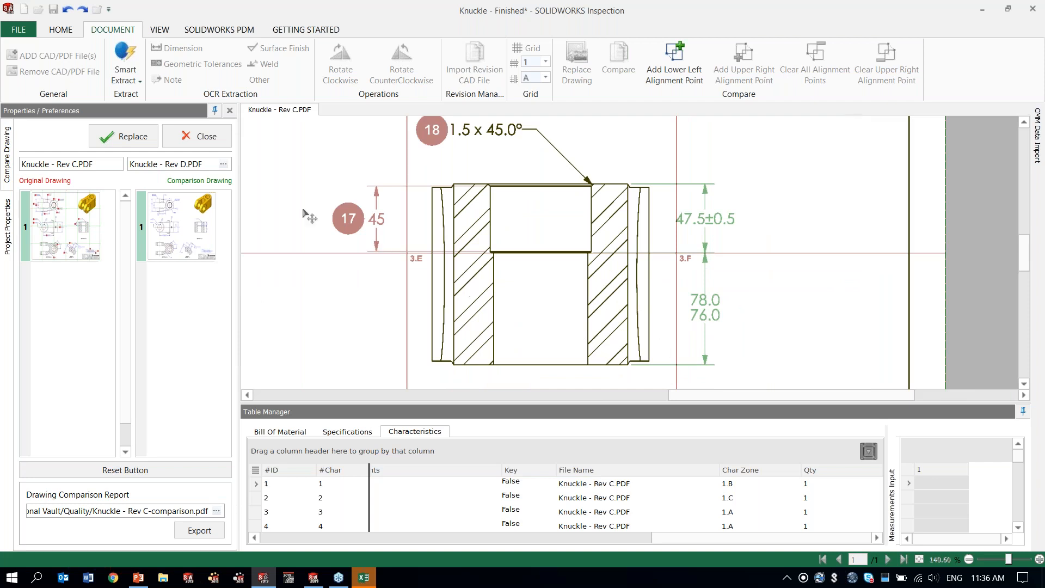
left_click(125, 139)
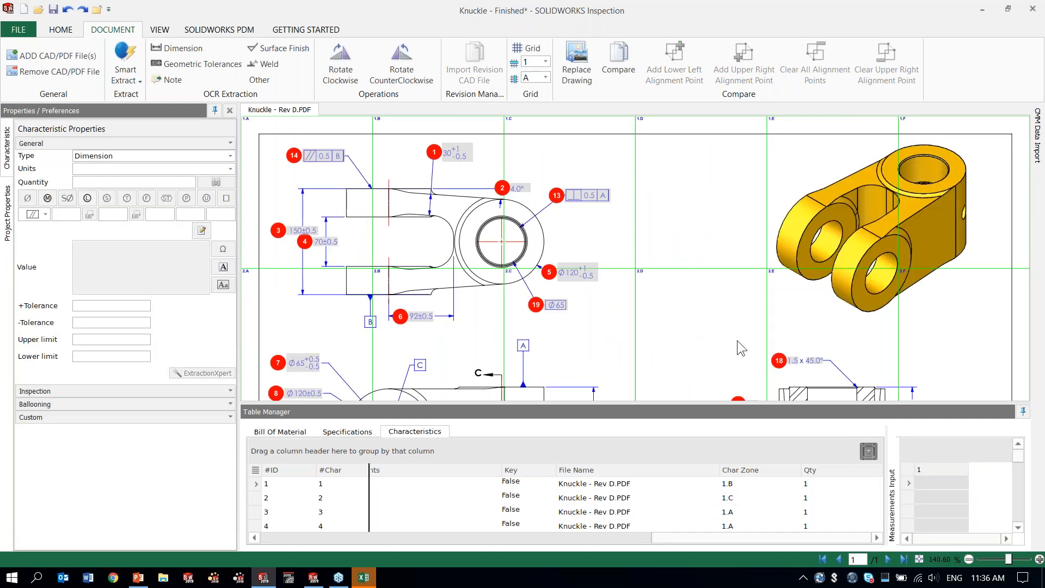
Step: Extract the new 47.5±0.5 and 78.0/76.0 dimensions of Section C-C as characteristics using OCR dimension extraction
scroll(739, 342, "down", 5)
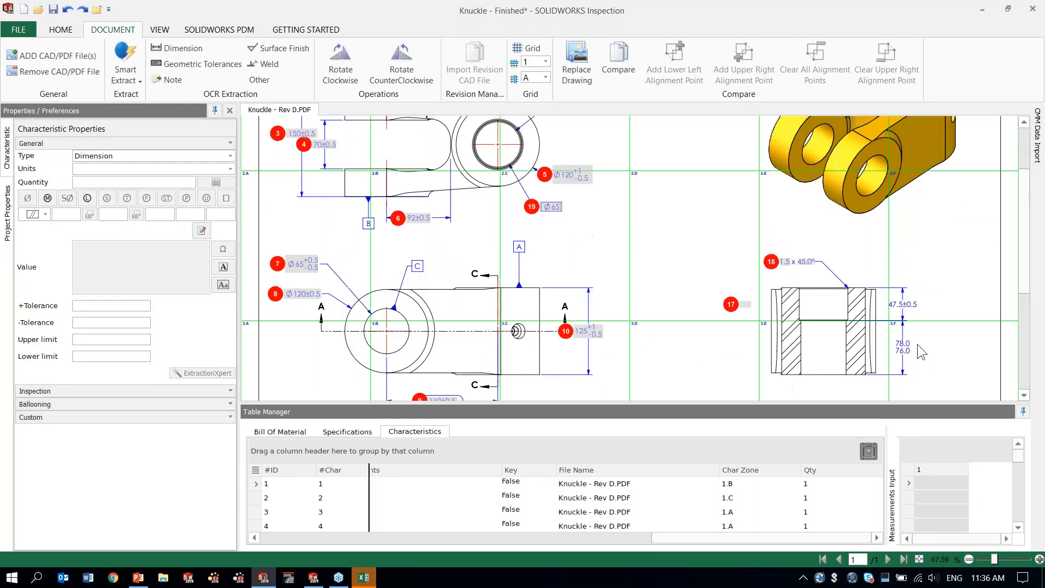
scroll(919, 352, "up", 5, "ctrl")
scroll(935, 330, "up", 1, "ctrl")
middle_click_drag(938, 333, 786, 286)
right_click(779, 171)
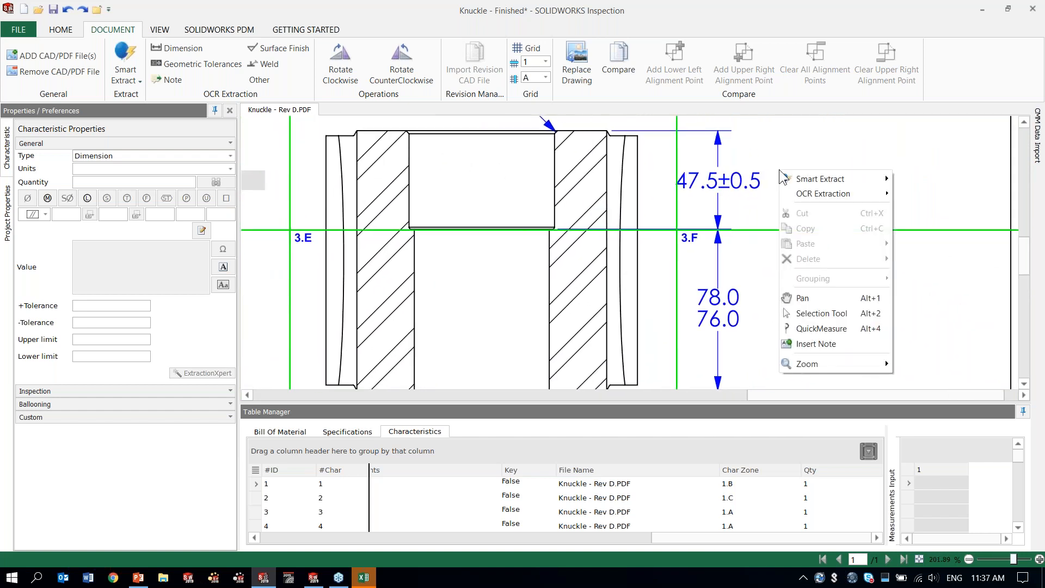
mouse_move(843, 195)
left_click(929, 196)
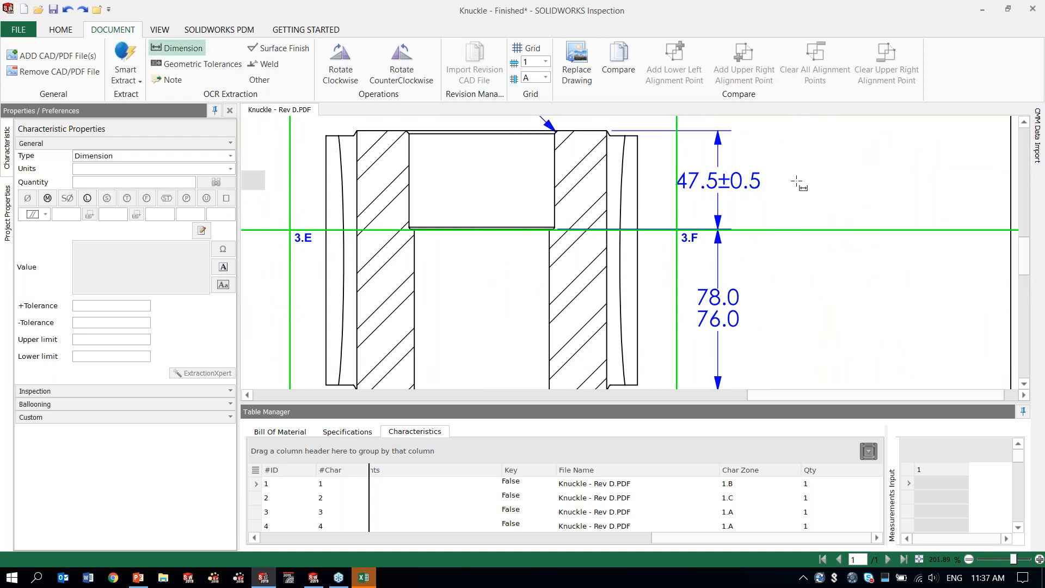
left_click_drag(765, 190, 674, 170)
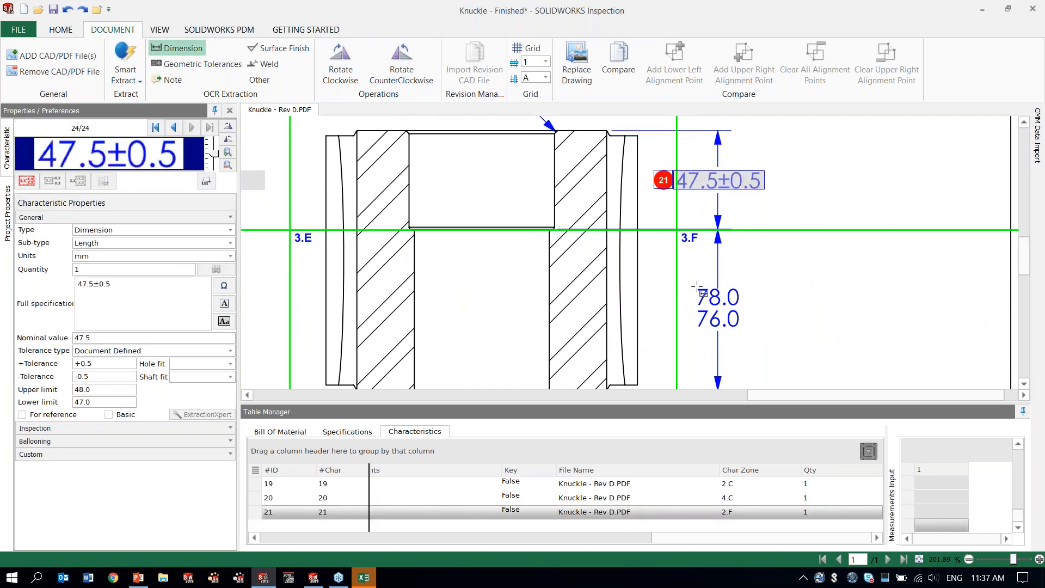
left_click_drag(691, 287, 743, 328)
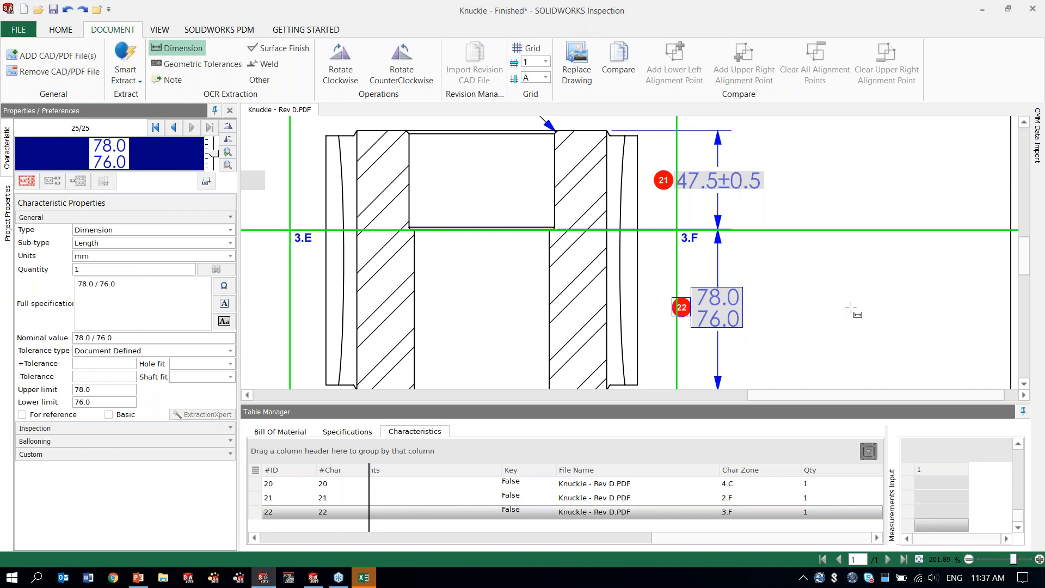
left_click(161, 33)
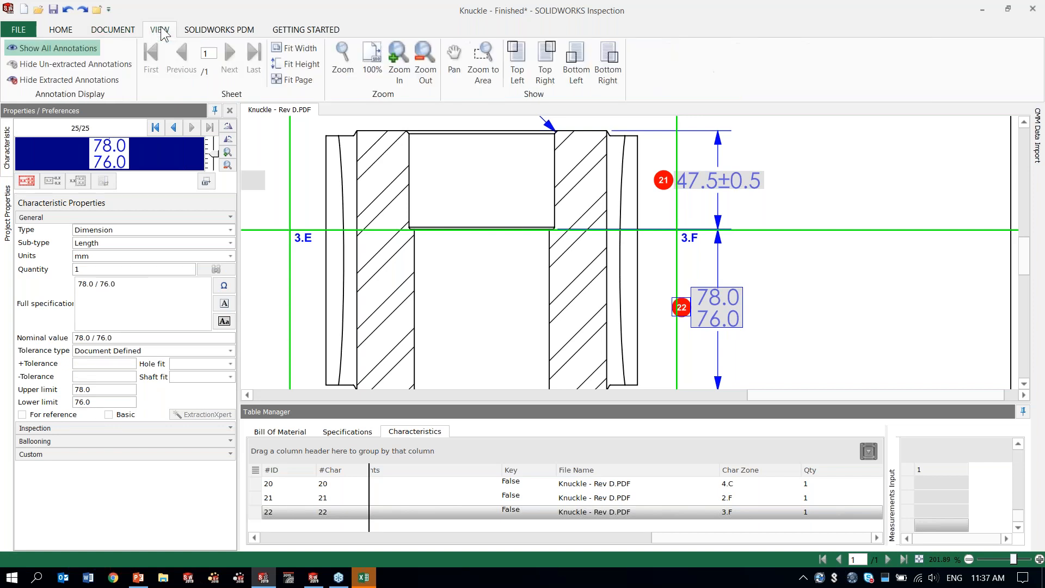
Step: Fit the entire Knuckle Rev D sheet in view
left_click(295, 49)
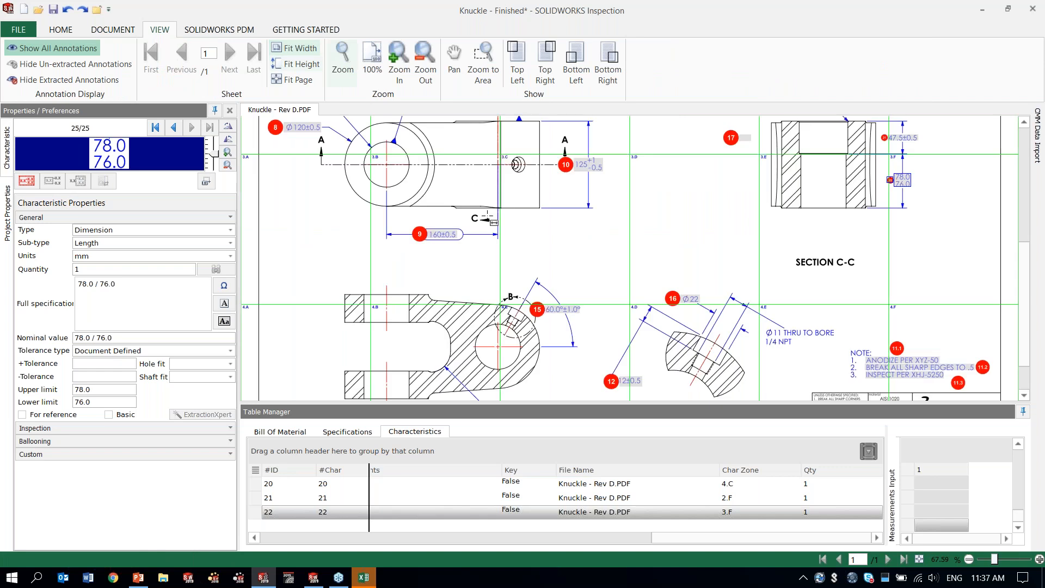
left_click(298, 82)
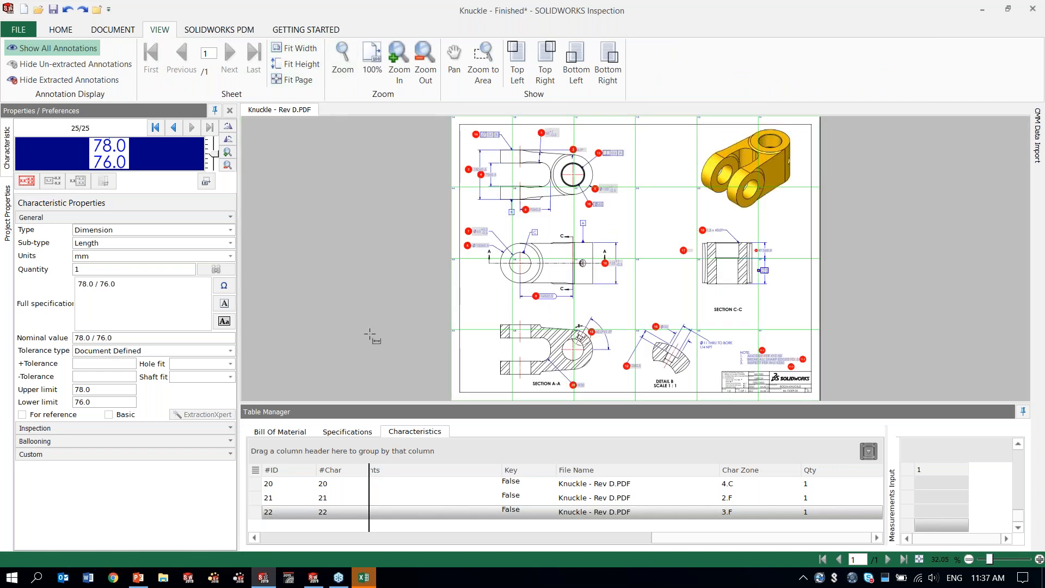
Step: Switch to Excel, decline opening the file with the mismatched format and close the flange inspection report
left_click(364, 577)
left_click(533, 344)
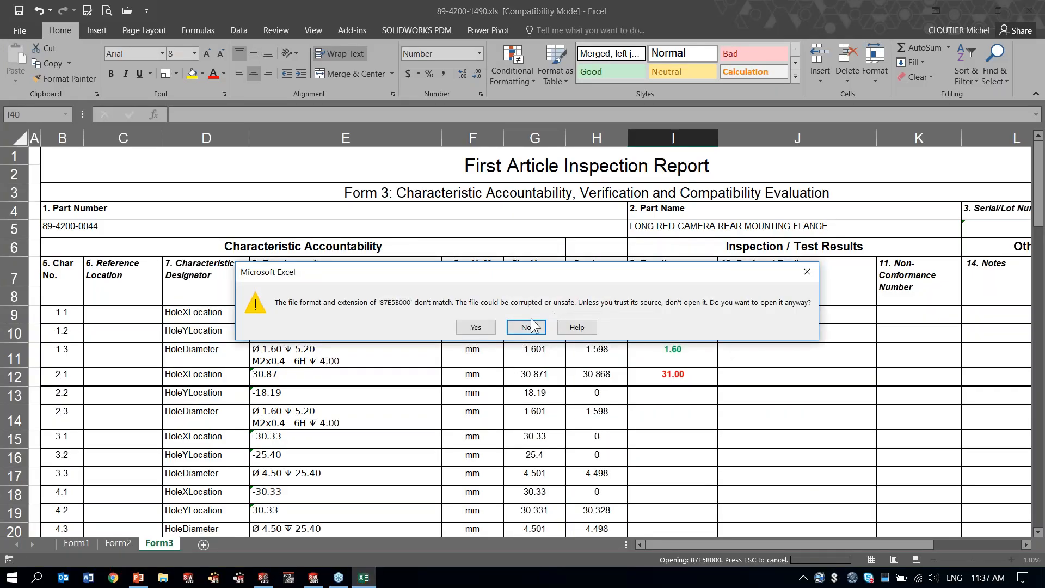
left_click(527, 329)
left_click(524, 343)
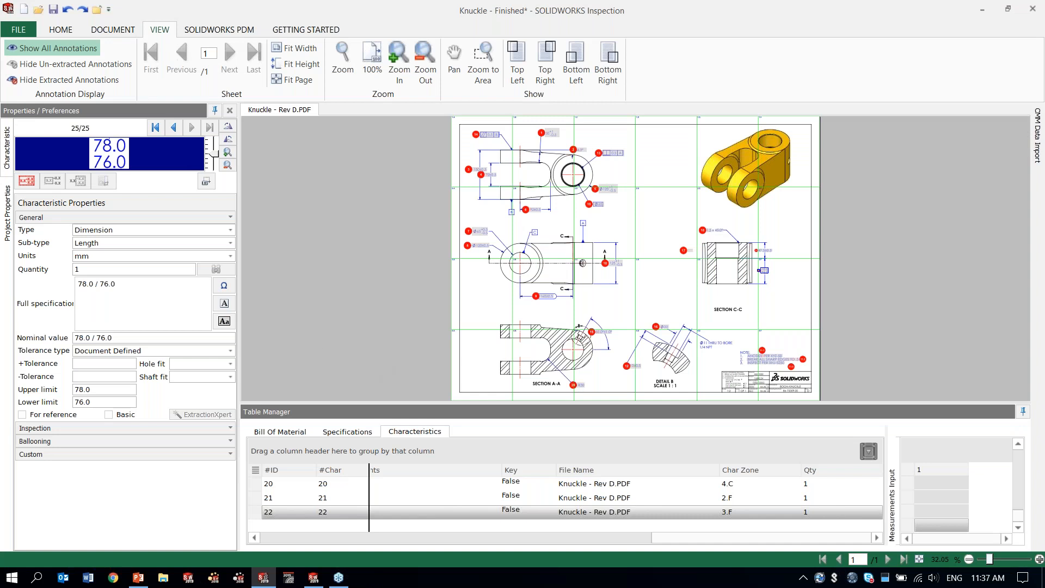
Step: Switch to the PowerPoint slide show and advance to the Validate CMM Data slide
left_click(136, 578)
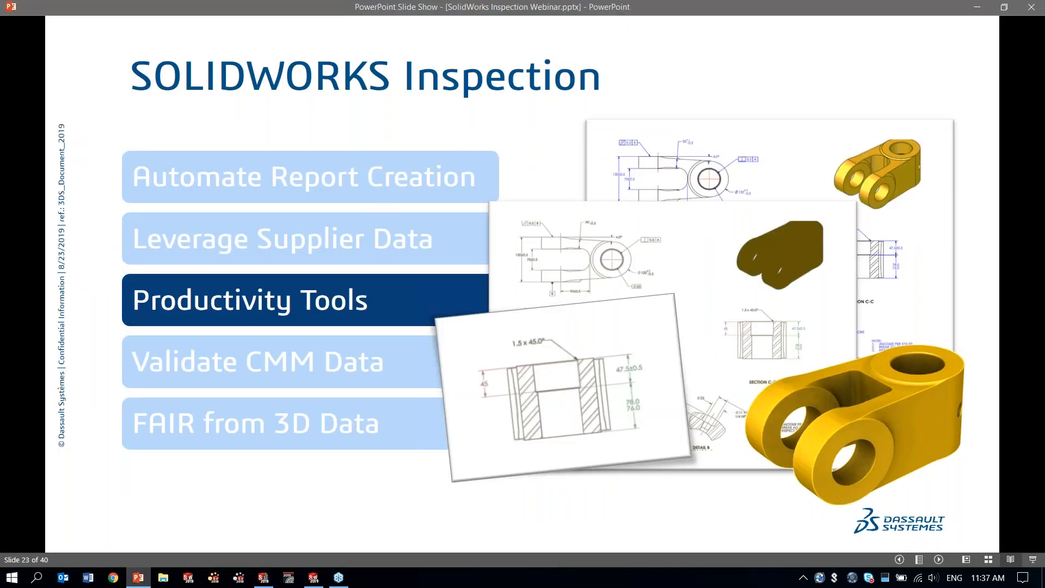
left_click(271, 504)
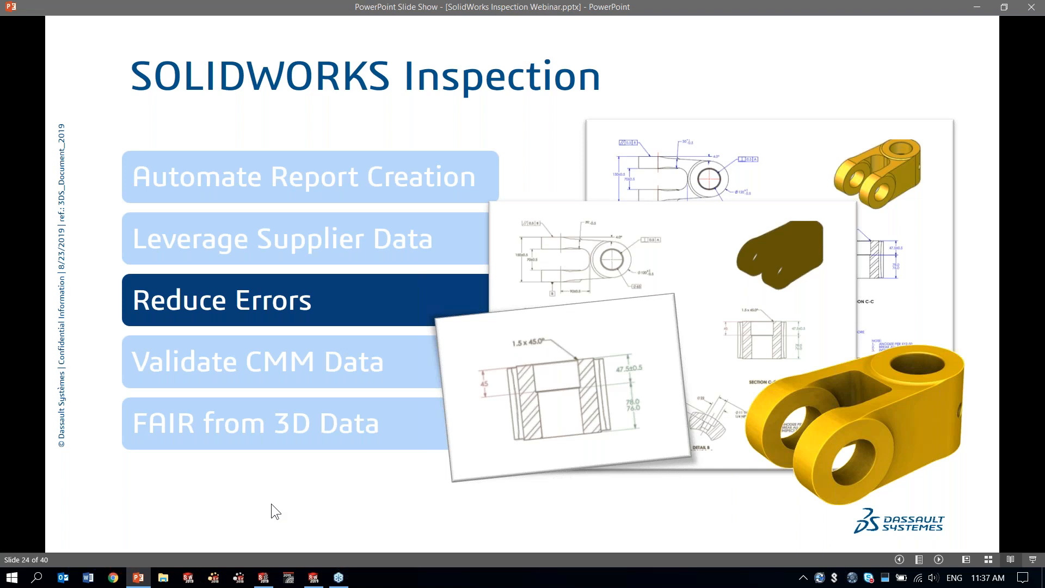
key("Right")
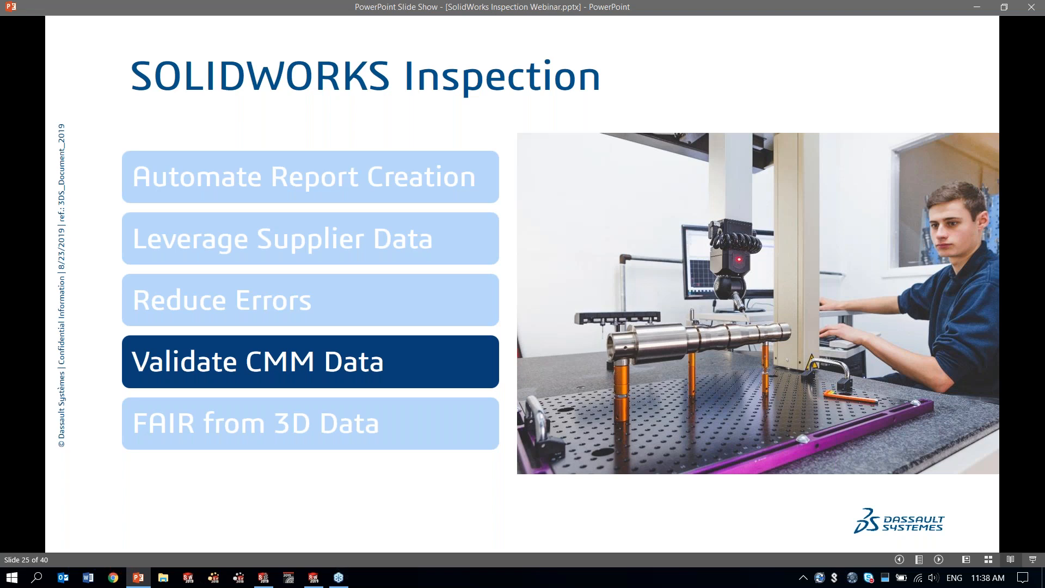
Step: Return to the Knuckle project in SOLIDWORKS Inspection and start adding files to the CMM data import
left_click(264, 578)
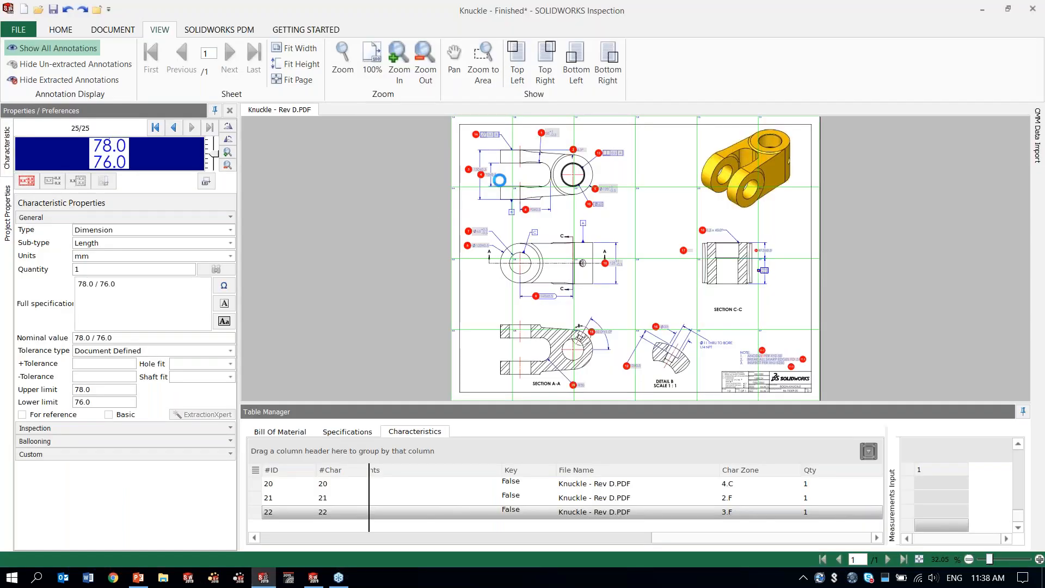
scroll(555, 168, "up", 1)
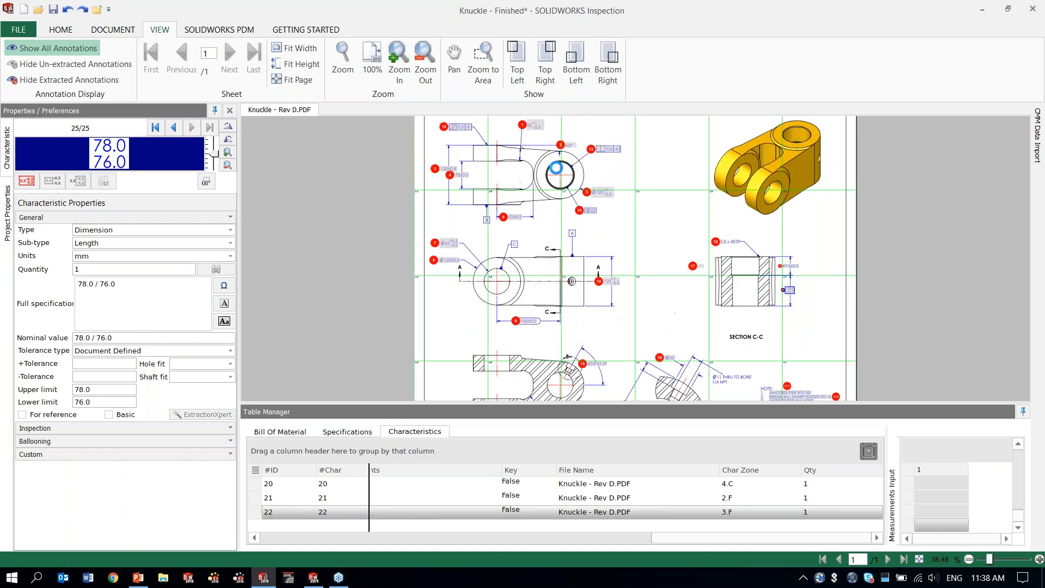
scroll(556, 168, "up", 4)
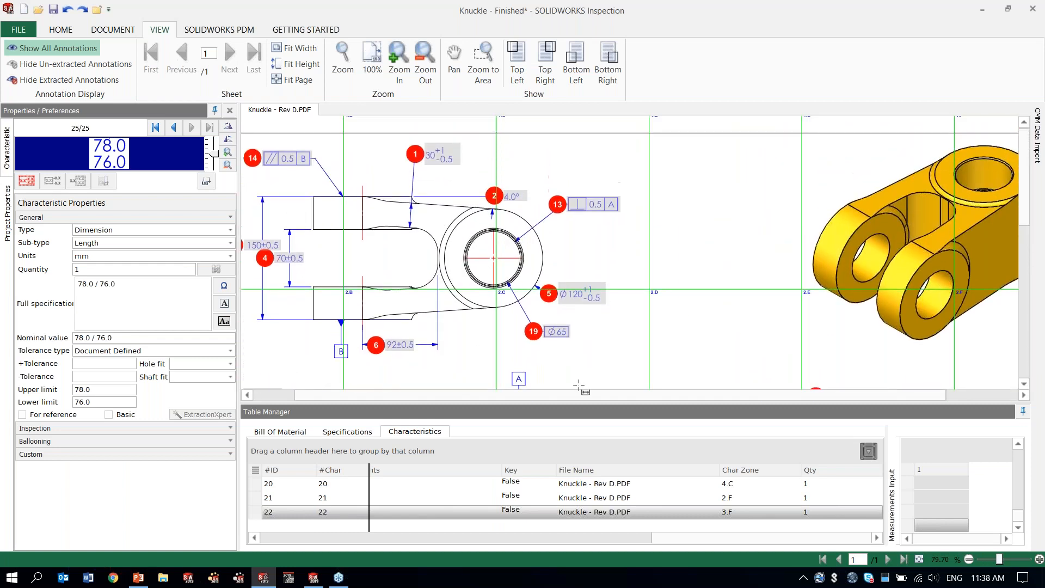
left_click_drag(585, 395, 518, 396)
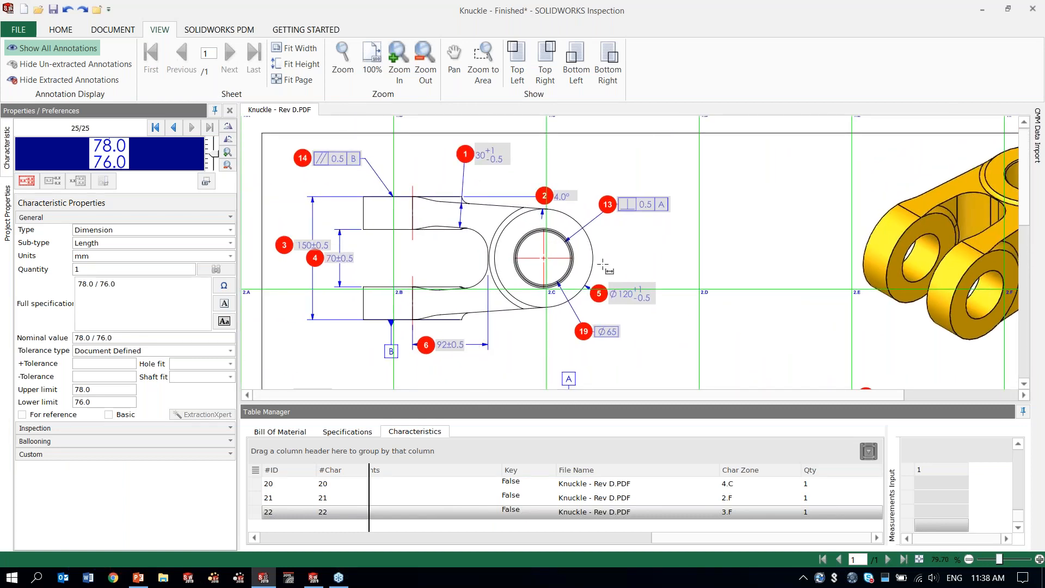
left_click(1038, 131)
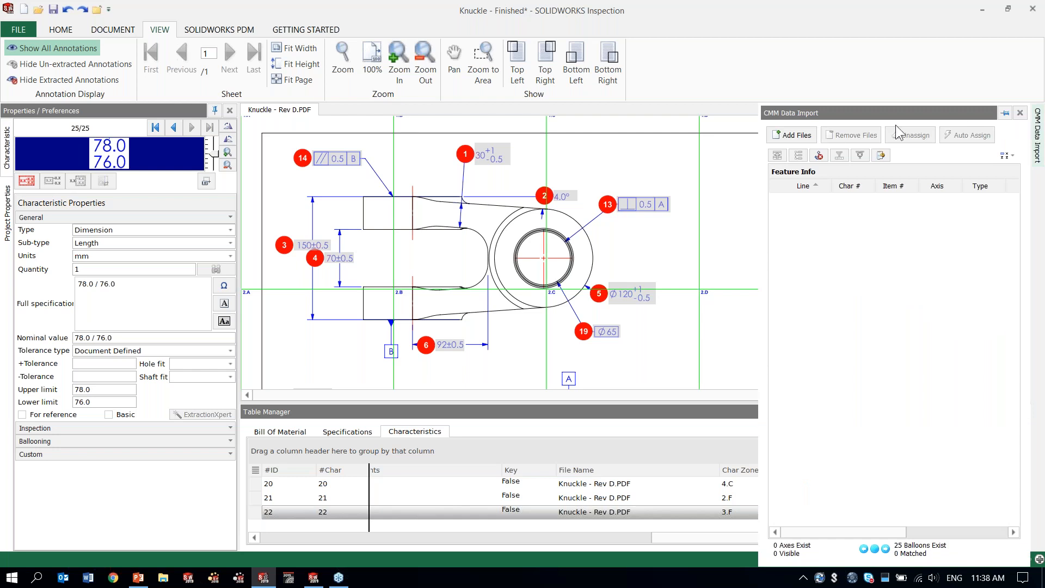
left_click(797, 137)
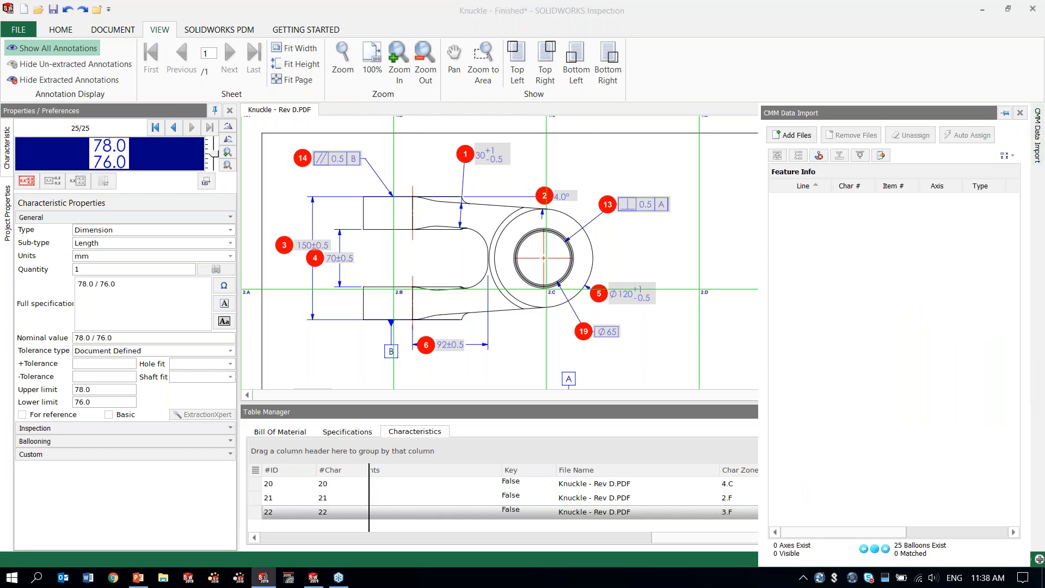
Step: Browse to the Quality folder of the PDM Professional Vault and select PDCMIS C001.txt for preview
left_click_drag(470, 355, 465, 141)
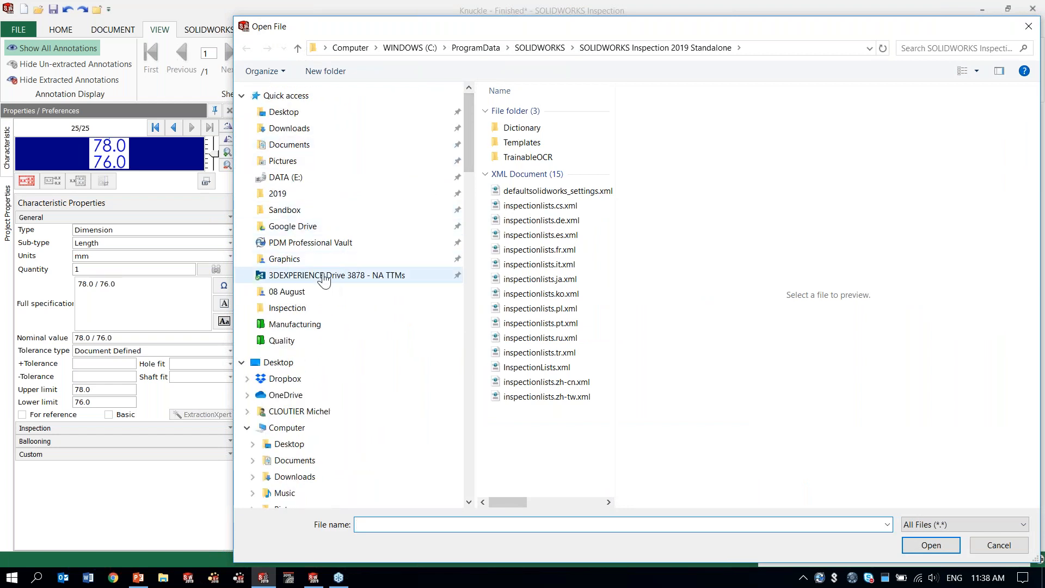
left_click(316, 243)
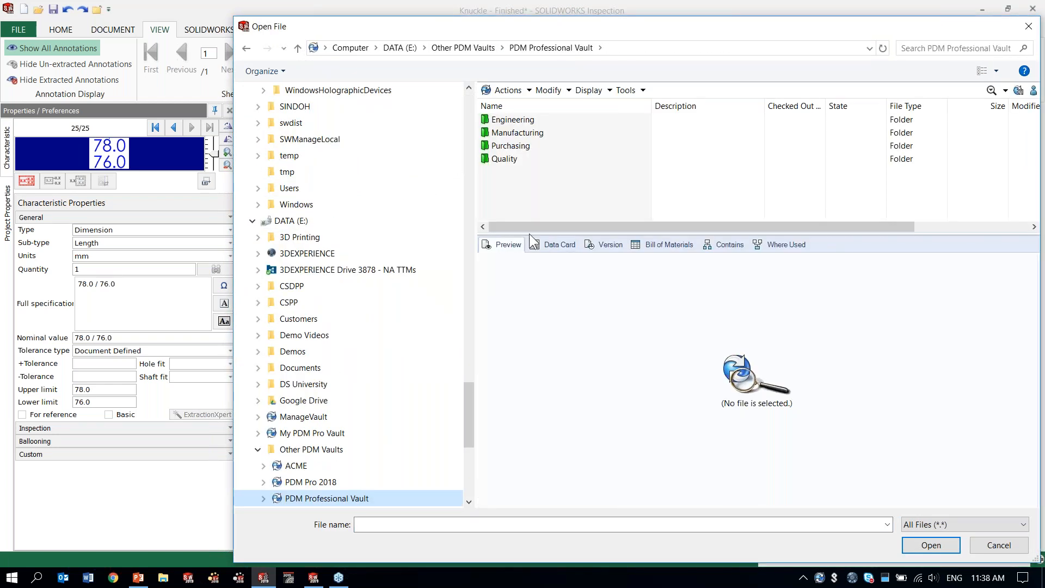
left_click(529, 158)
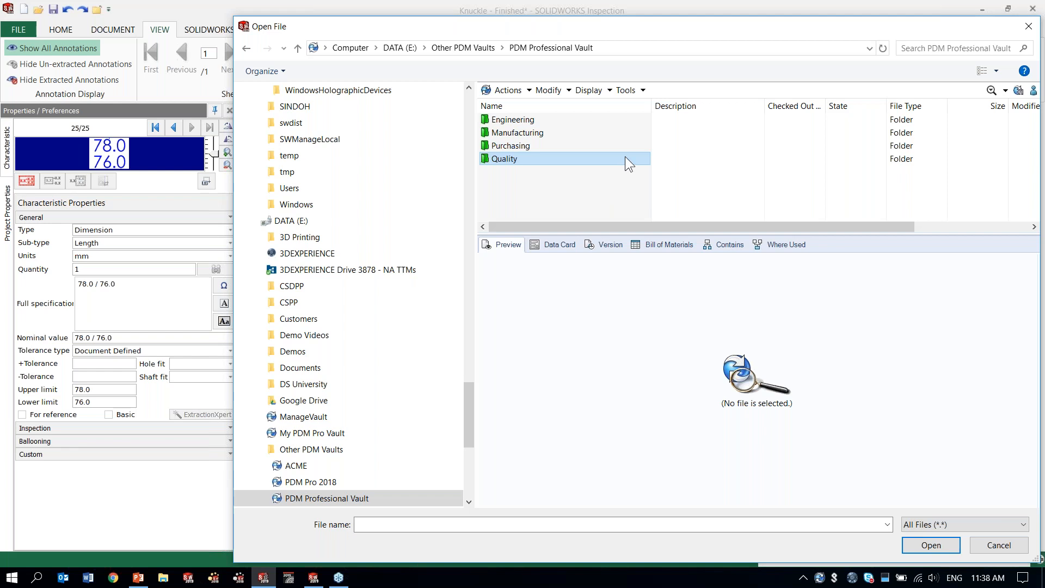
left_click_drag(558, 28, 557, 26)
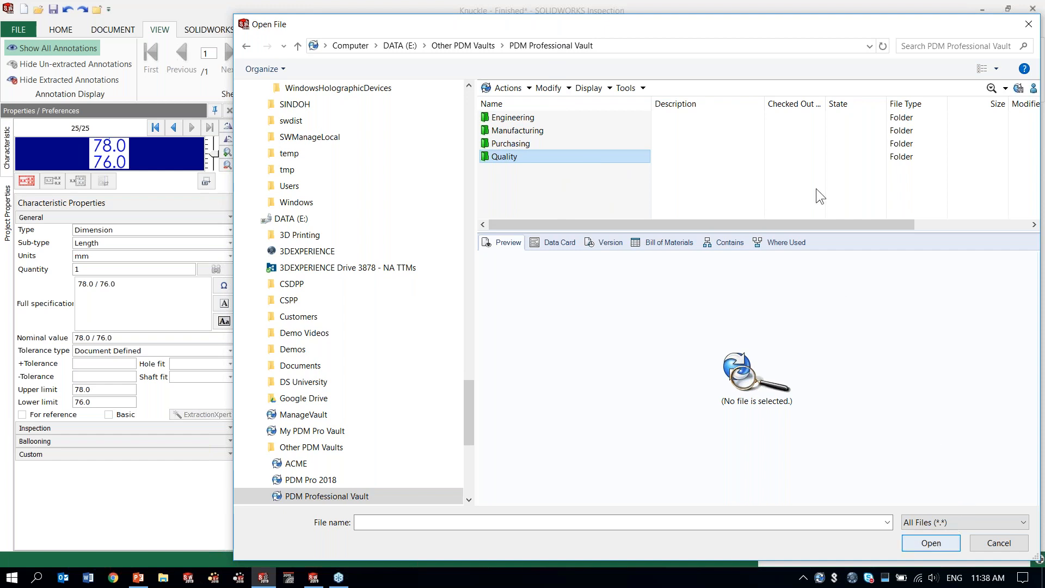
scroll(611, 162, "down", 2)
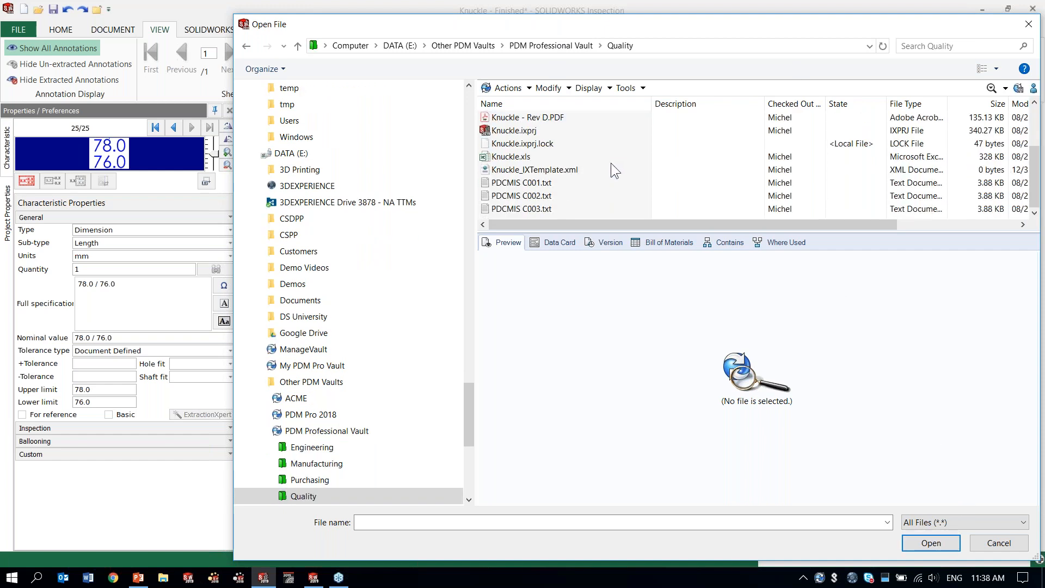
left_click(605, 183)
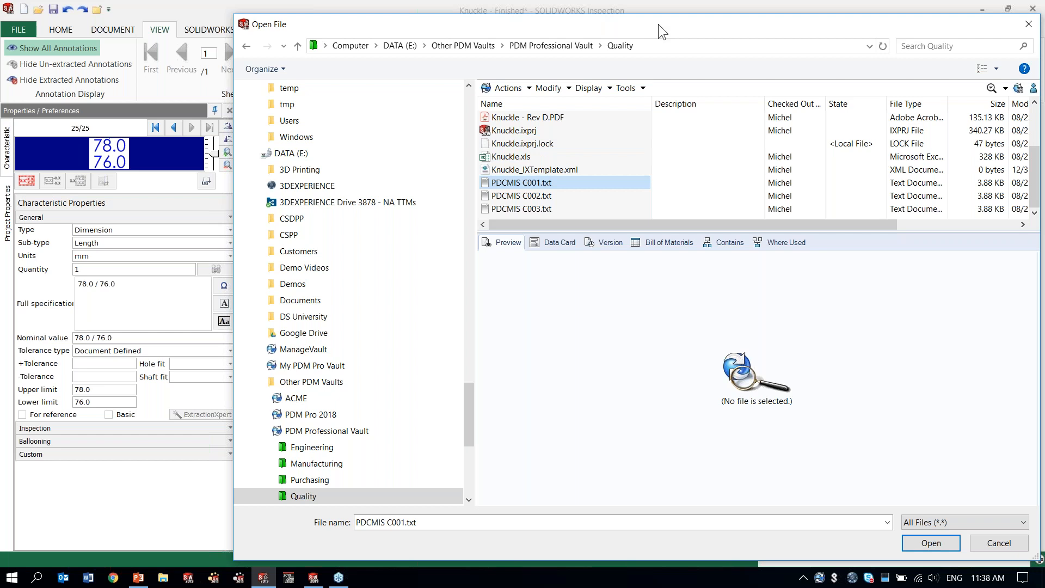
Step: Examine the location, parallelism and perpendicularity items with their tolerances and measurements in the preview of PDCMIS C001.txt
left_click_drag(659, 25, 573, 20)
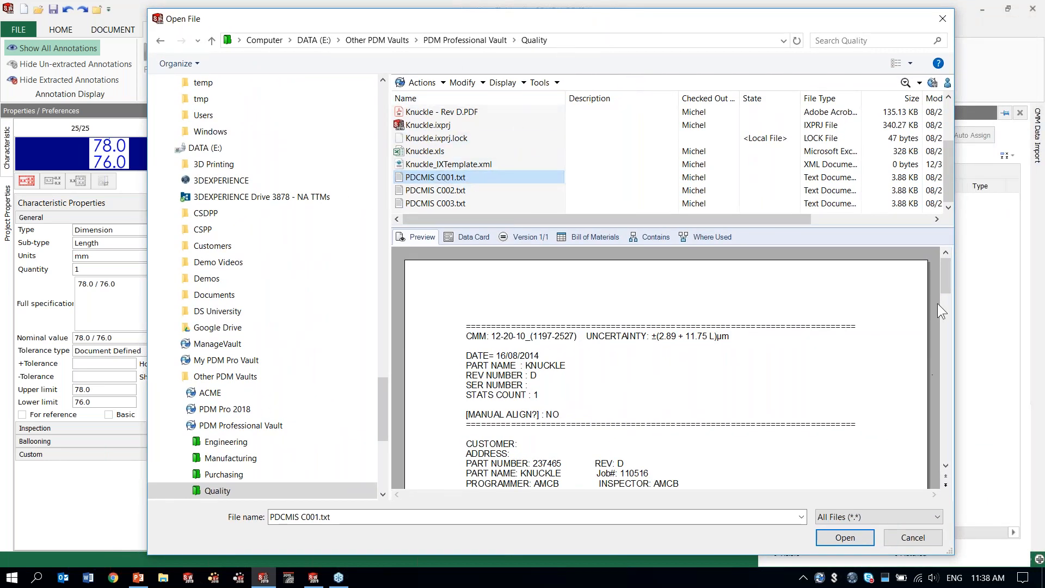
scroll(746, 362, "down", 10)
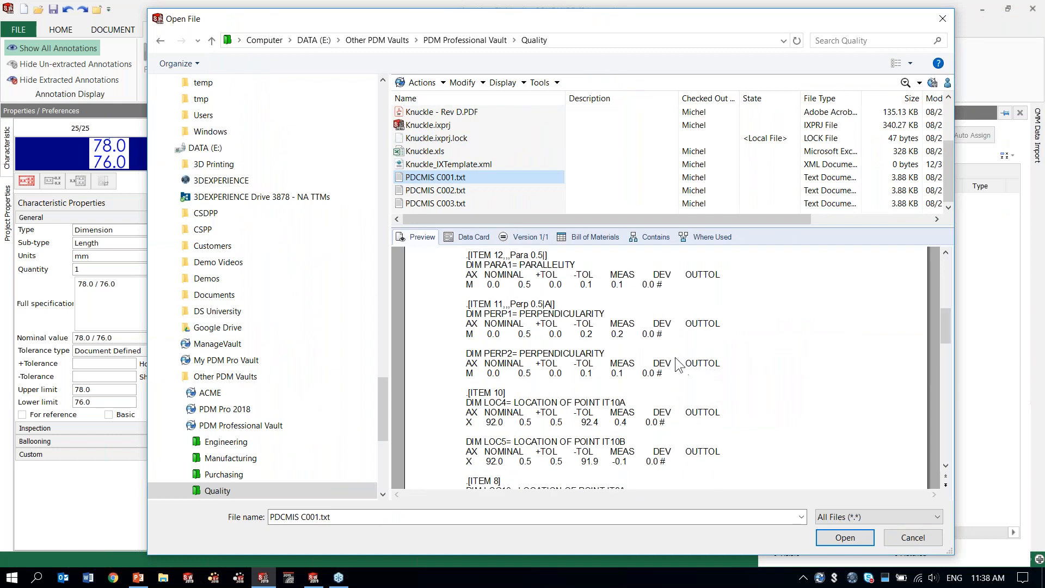
scroll(675, 362, "up", 2)
left_click_drag(461, 277, 686, 306)
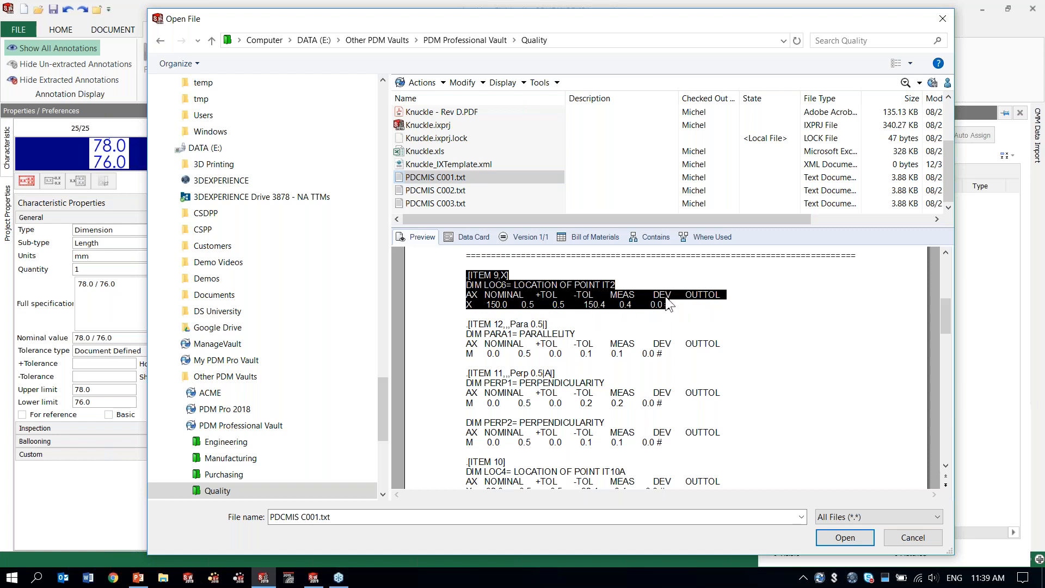
left_click_drag(466, 324, 695, 354)
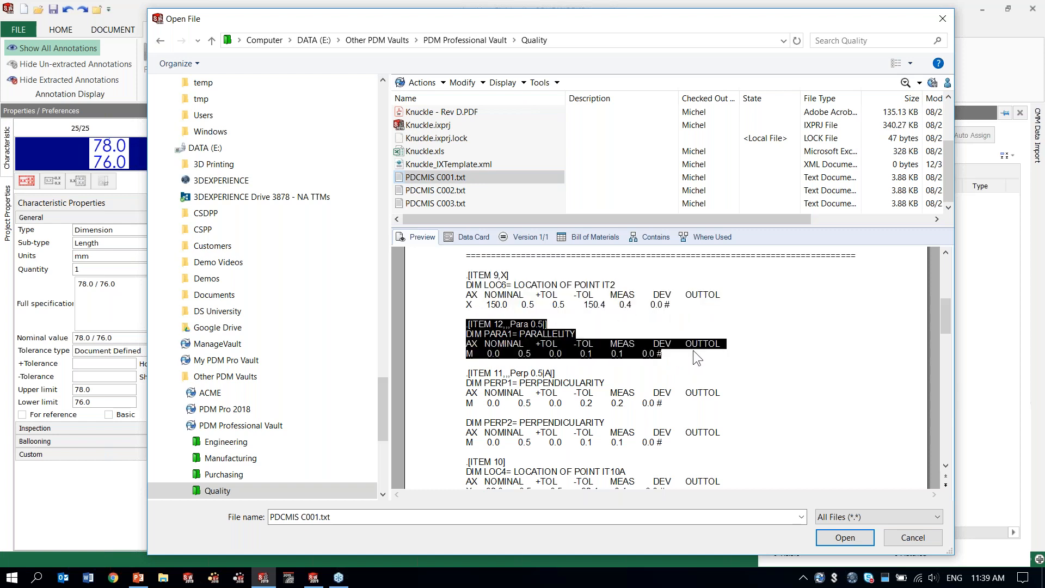
left_click_drag(465, 373, 681, 403)
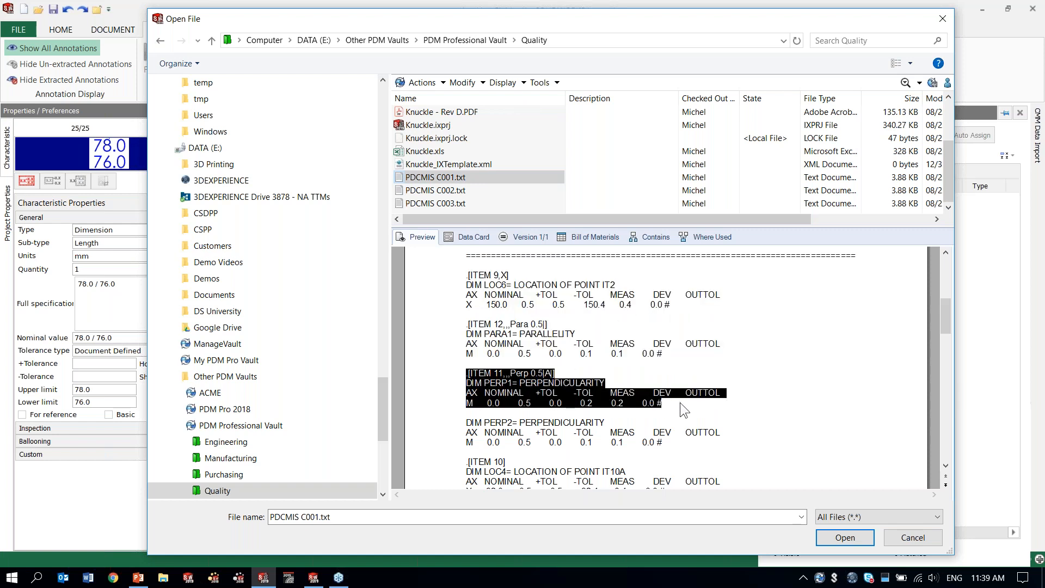
left_click(795, 378)
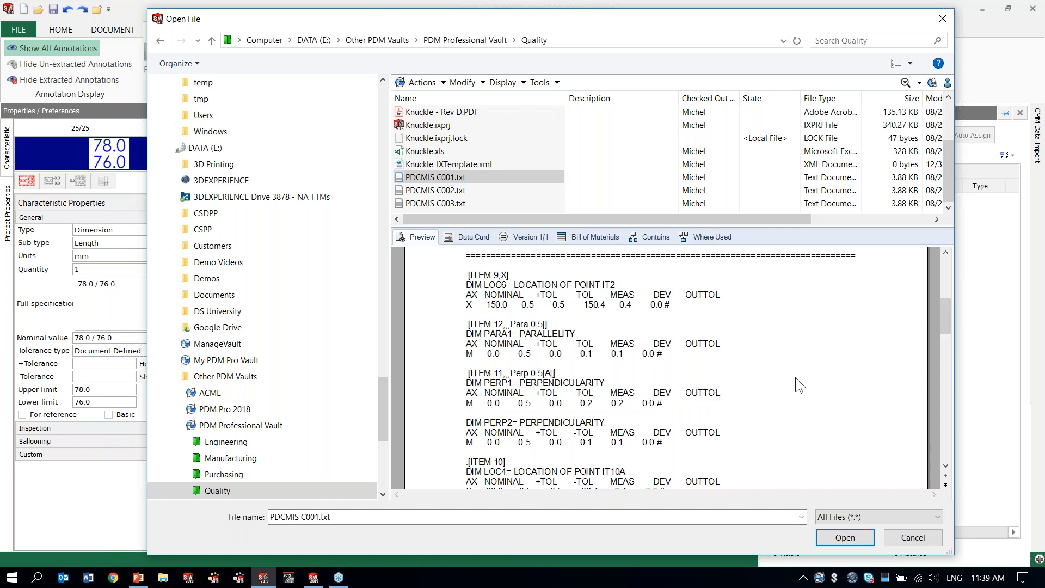
Step: Import PDCMIS C001.txt, PDCMIS C002.txt and PDCMIS C003.txt together as CMM data
left_click(480, 205, "shift")
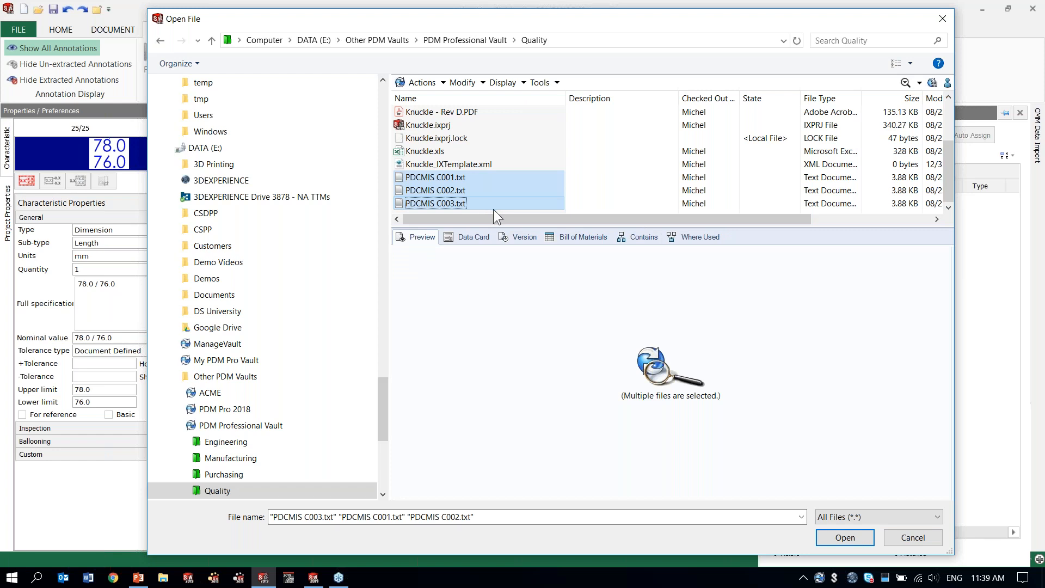
left_click(844, 537)
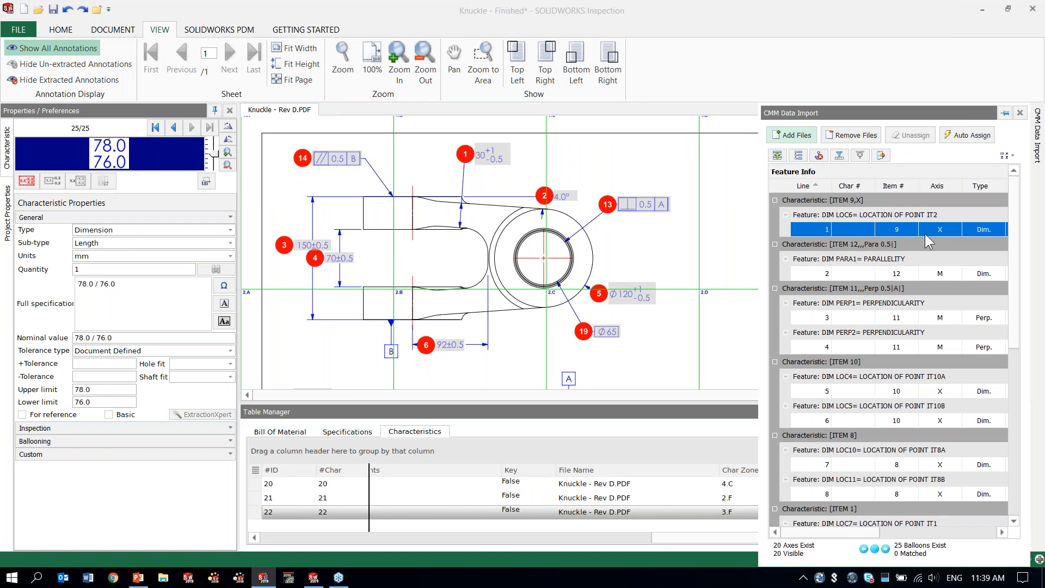
Step: Auto-assign the CMM results to the characteristics, toggling the Plus Tolerance and Minus Tolerance matching criteria and overwriting existing results
left_click(975, 138)
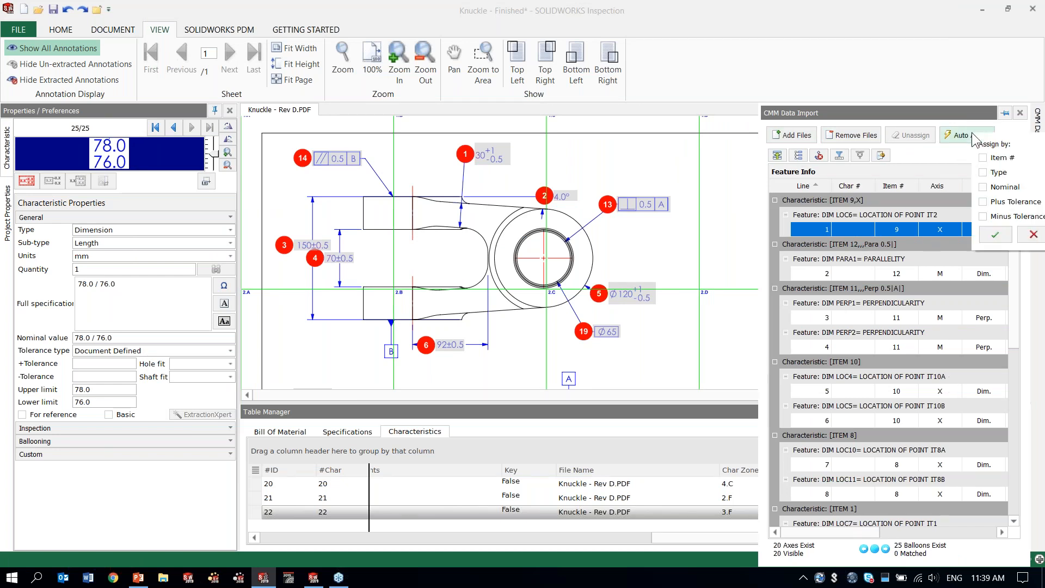
left_click(983, 201)
left_click(983, 216)
left_click(997, 232)
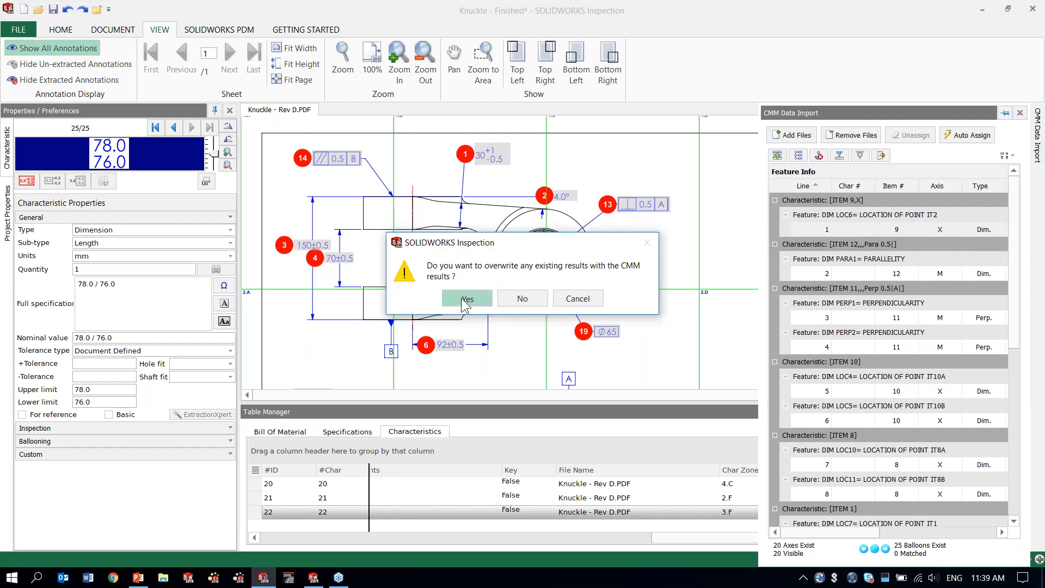
left_click(462, 298)
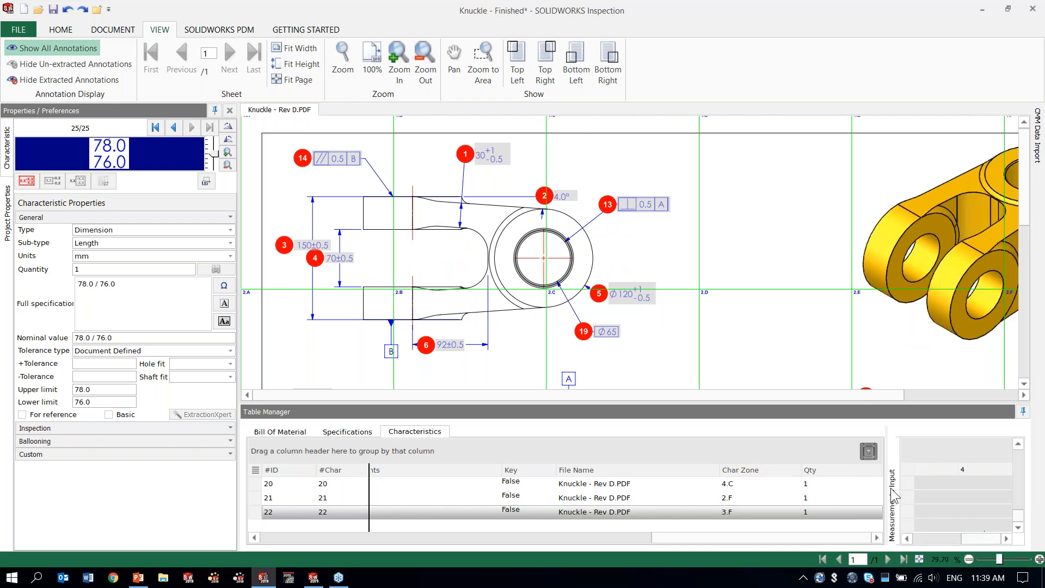
Step: Enlarge the characteristics table and its measurement area, and display the results of measurement column 2 on the drawing
left_click_drag(887, 485, 828, 483)
scroll(708, 480, "up", 4)
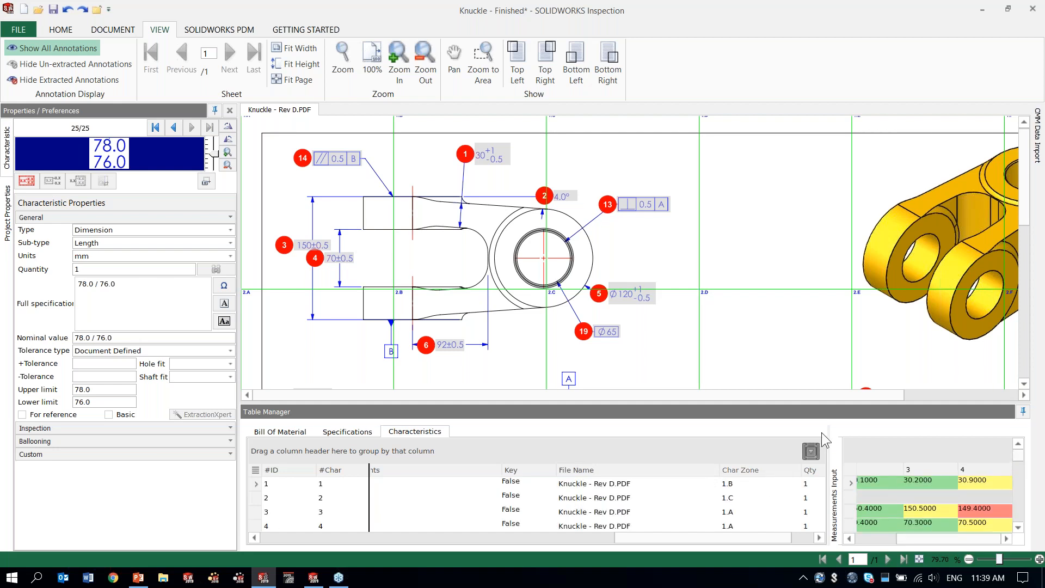
left_click_drag(818, 405, 819, 334)
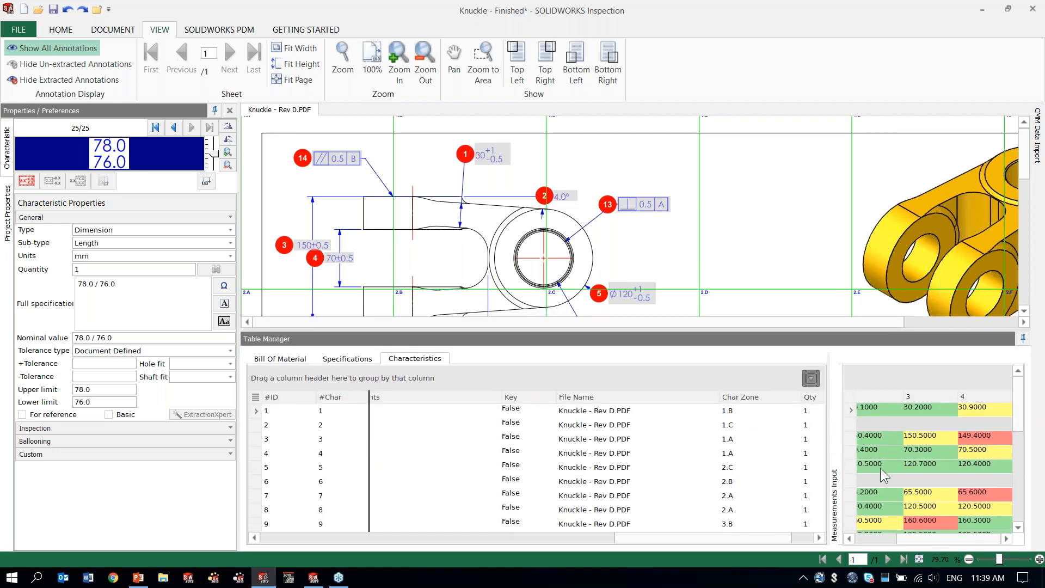
left_click_drag(933, 541, 925, 541)
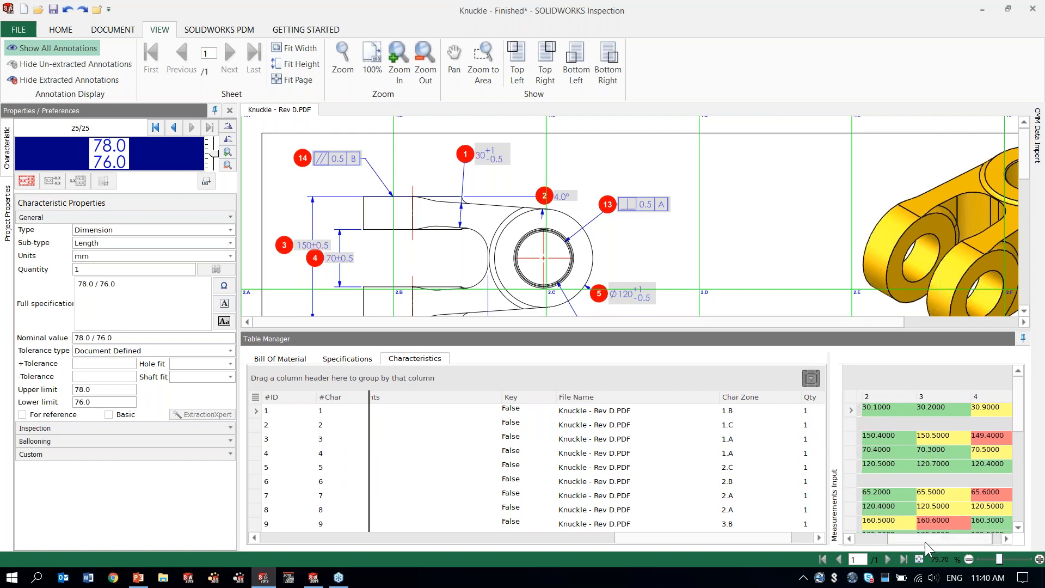
left_click(890, 403)
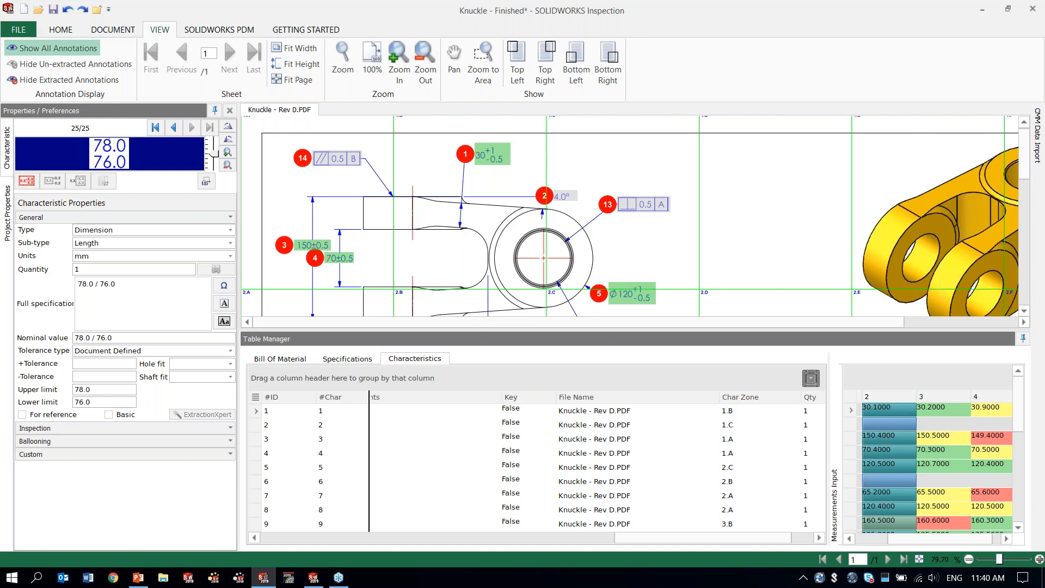
left_click_drag(484, 330, 485, 343)
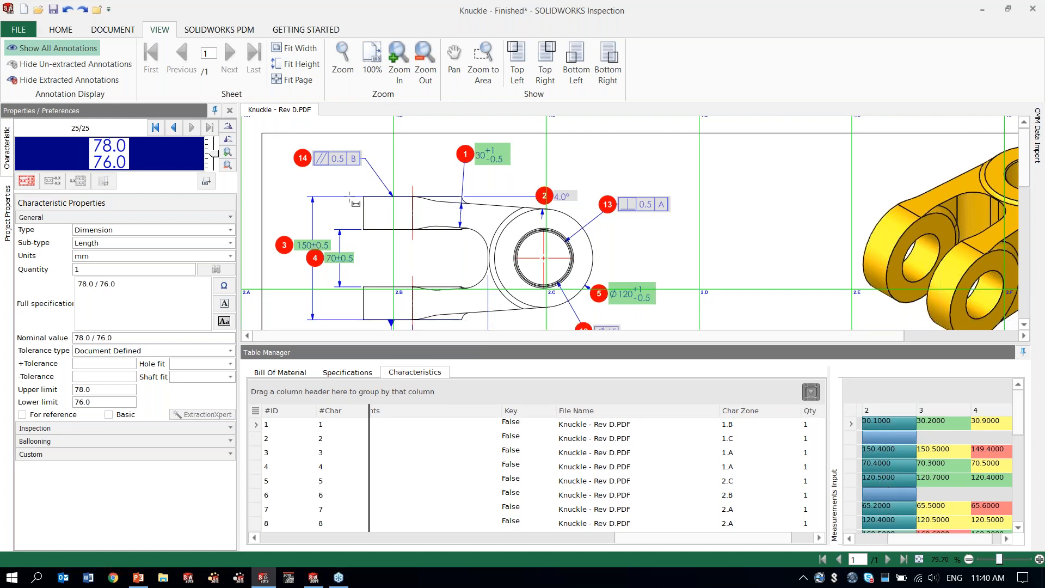
Step: Compare the colour-coded results of measurement columns 2, 3 and 4 on the drawing, widening the measurement area of the characteristics table
left_click(946, 417)
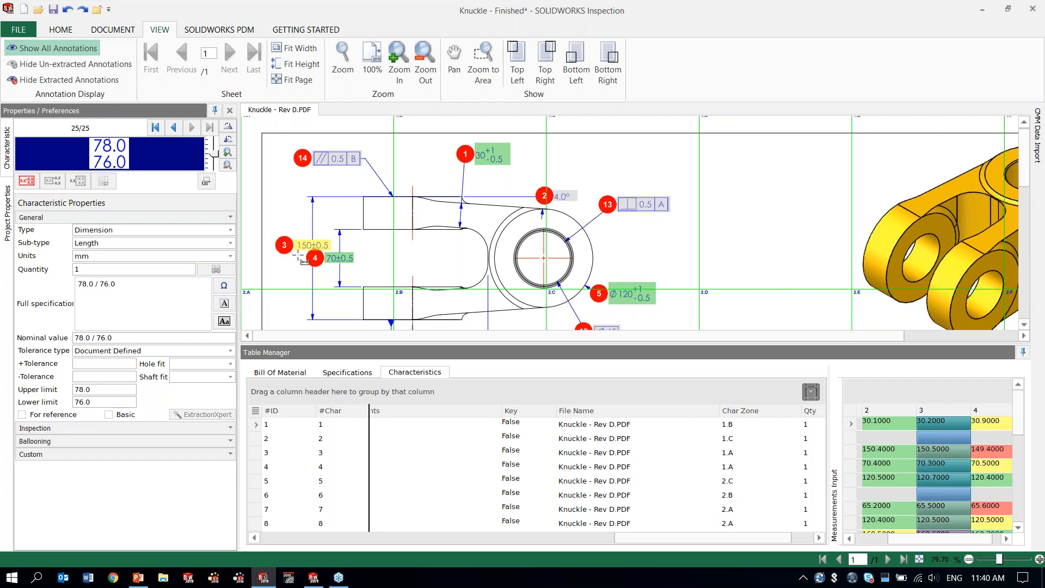
left_click(1006, 422)
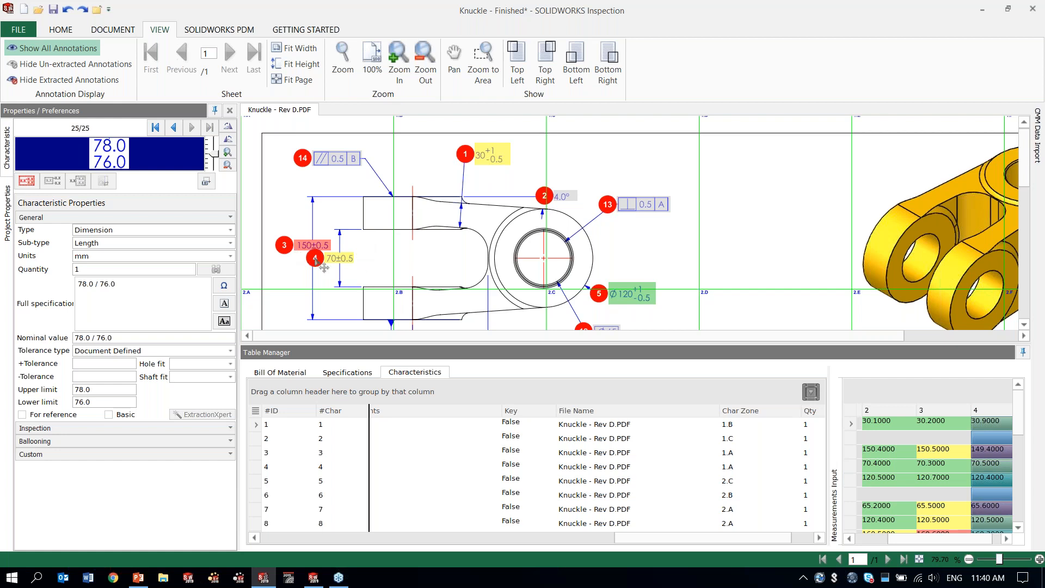
left_click_drag(830, 439, 789, 439)
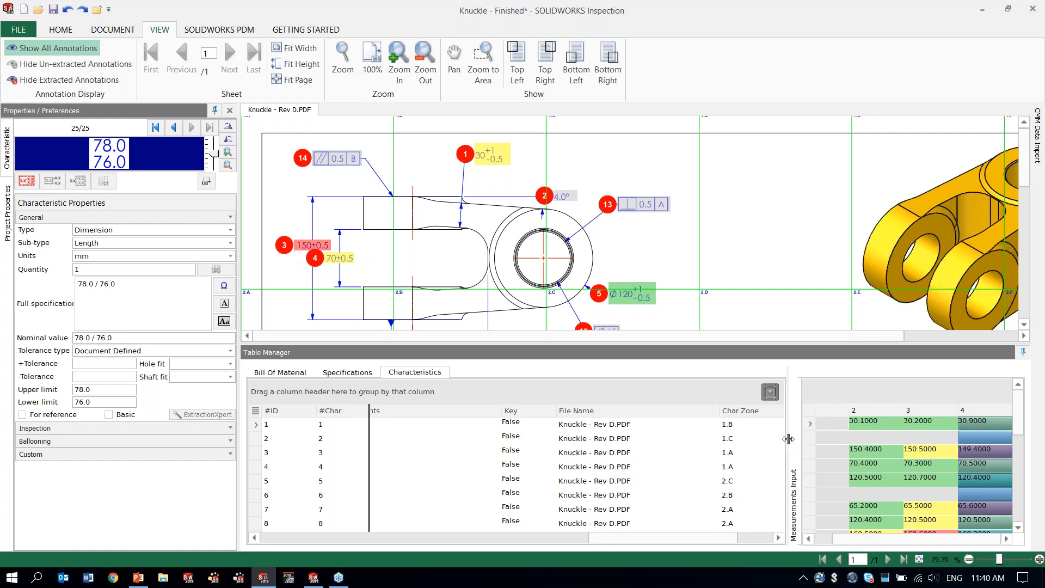
left_click_drag(887, 541, 919, 538)
left_click(880, 417)
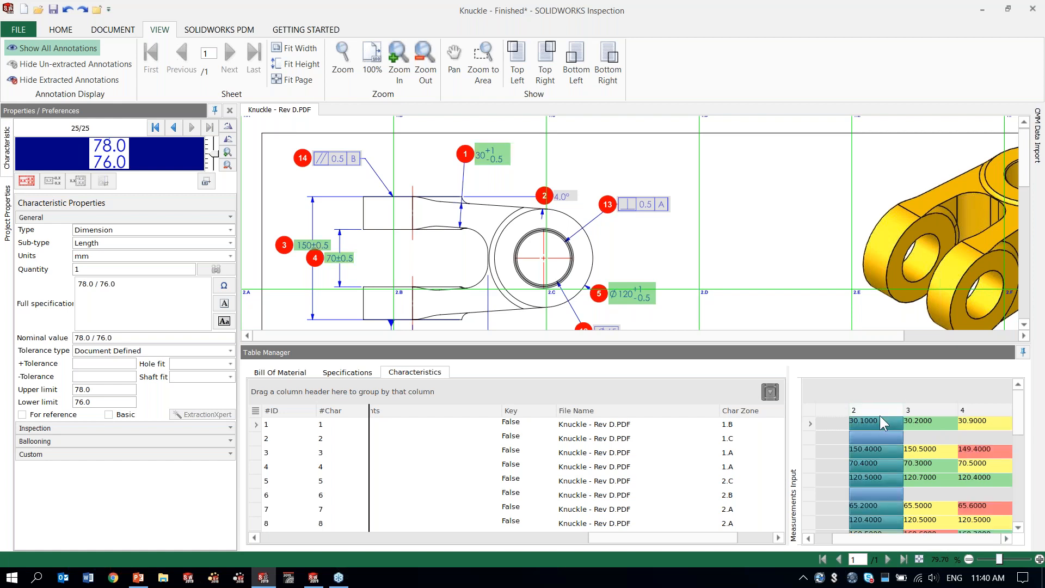
left_click(929, 417)
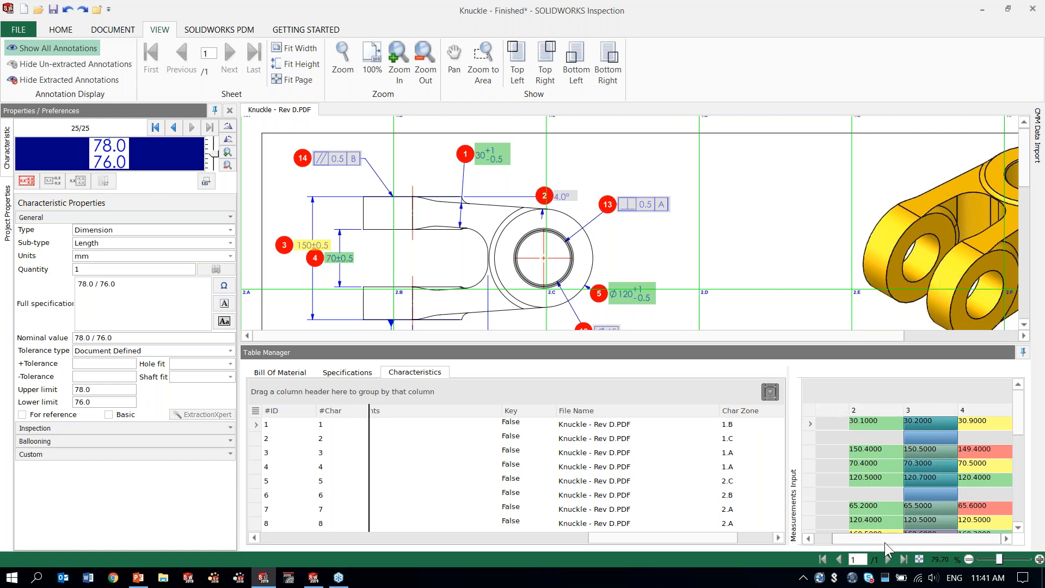
left_click(992, 416)
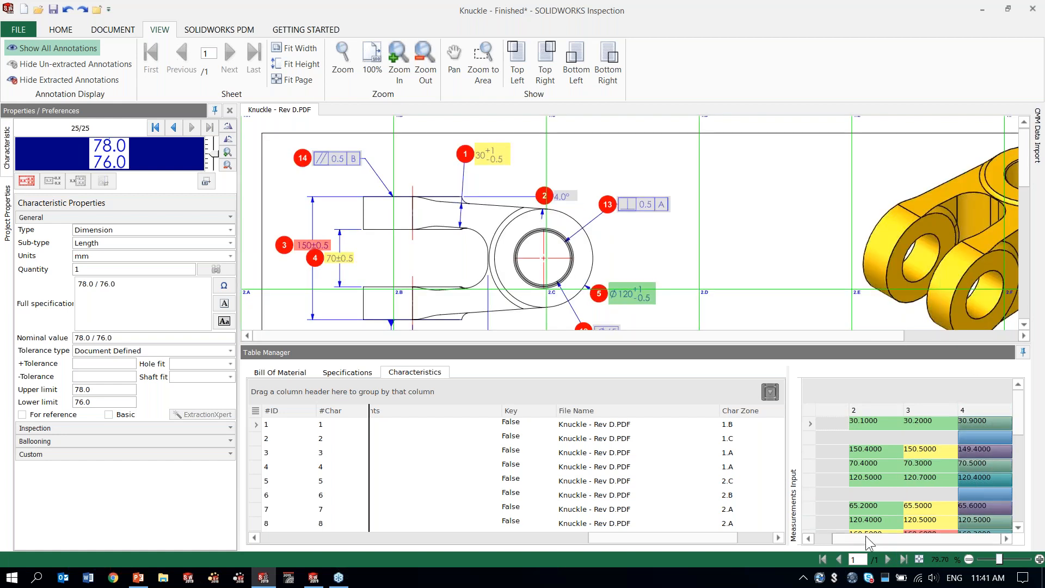
Step: Delete measurement column 4 from the characteristics table and display measurement column 1 on the drawing
left_click_drag(867, 537, 835, 534)
right_click(841, 409)
right_click(841, 393)
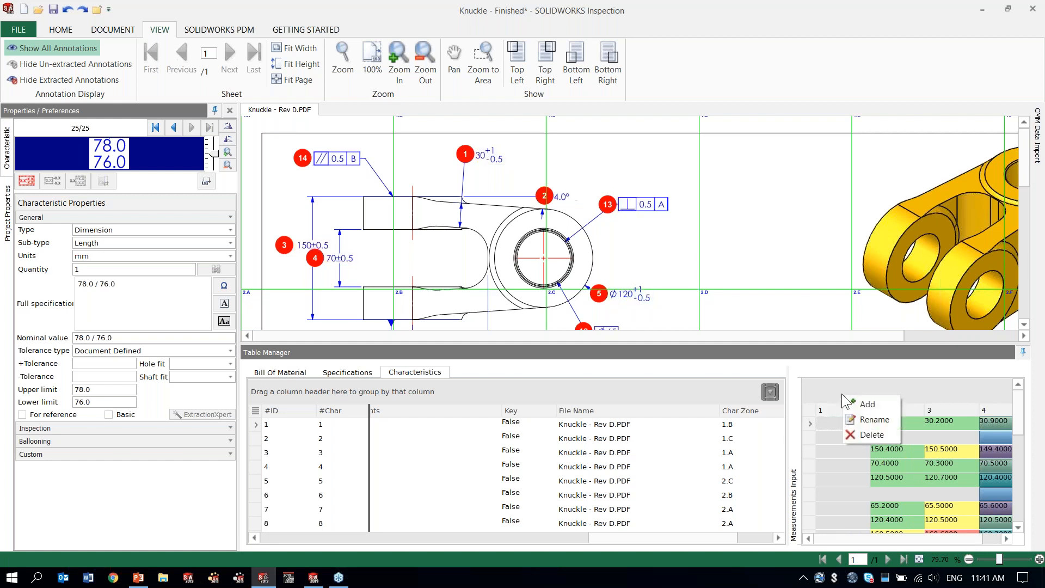
left_click(854, 434)
left_click(489, 315)
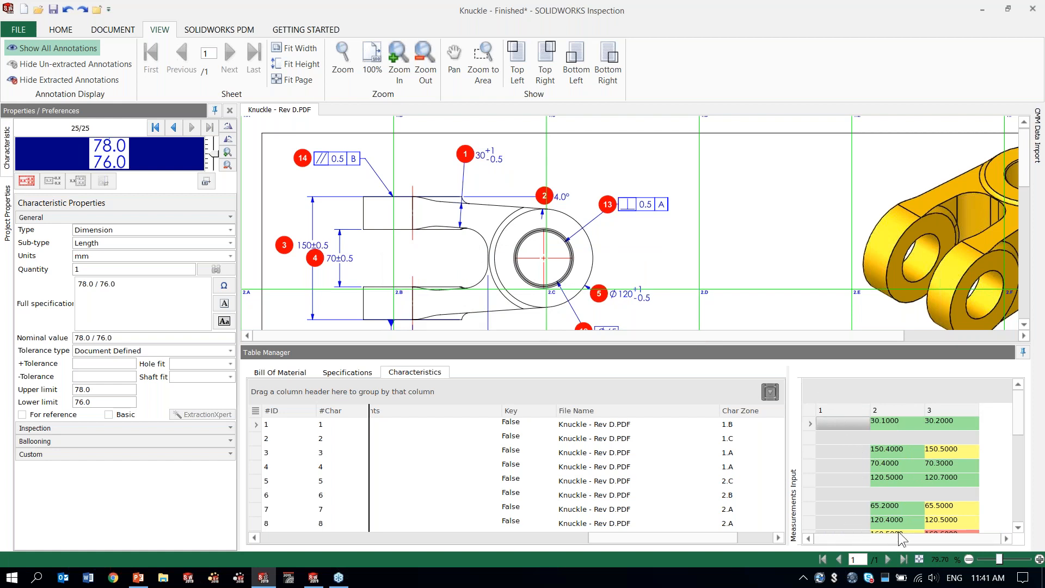
left_click(829, 463)
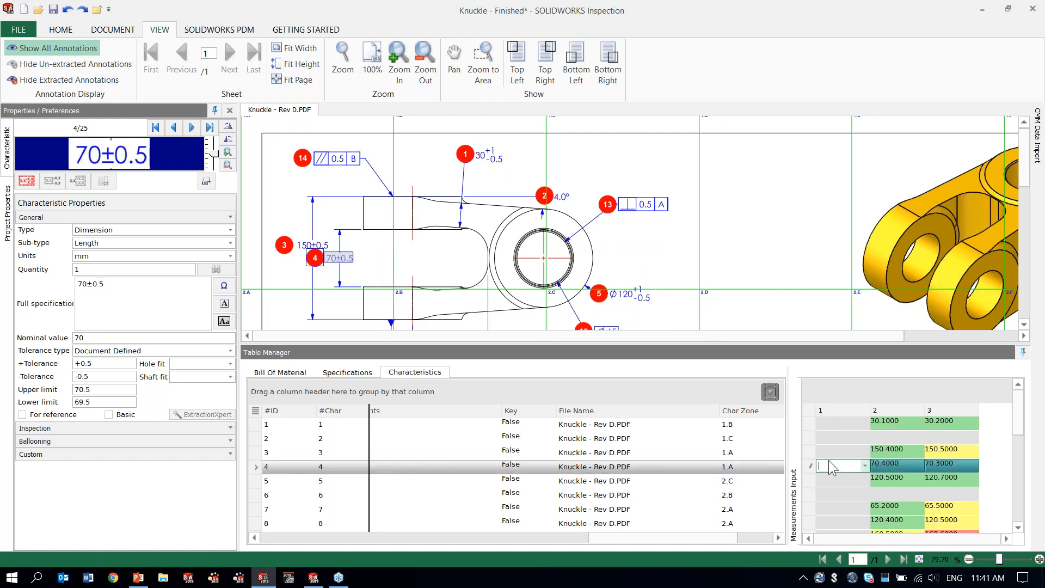
left_click(841, 406)
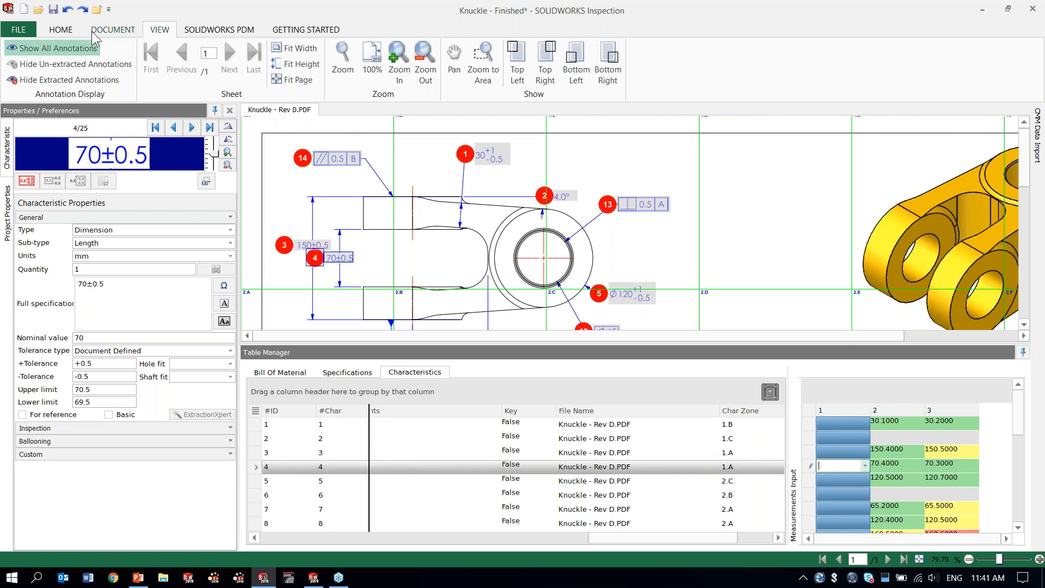
Step: Export the inspection report to Excel with the AS9102 - Resemin - Results template, overwriting Knuckle.xls in the Quality vault folder
left_click(60, 30)
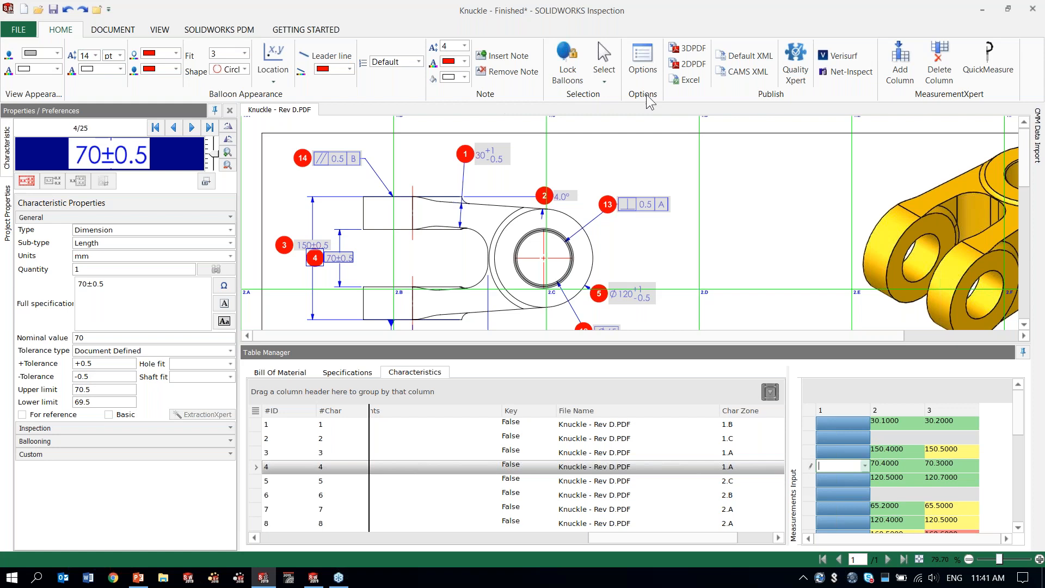
left_click(689, 80)
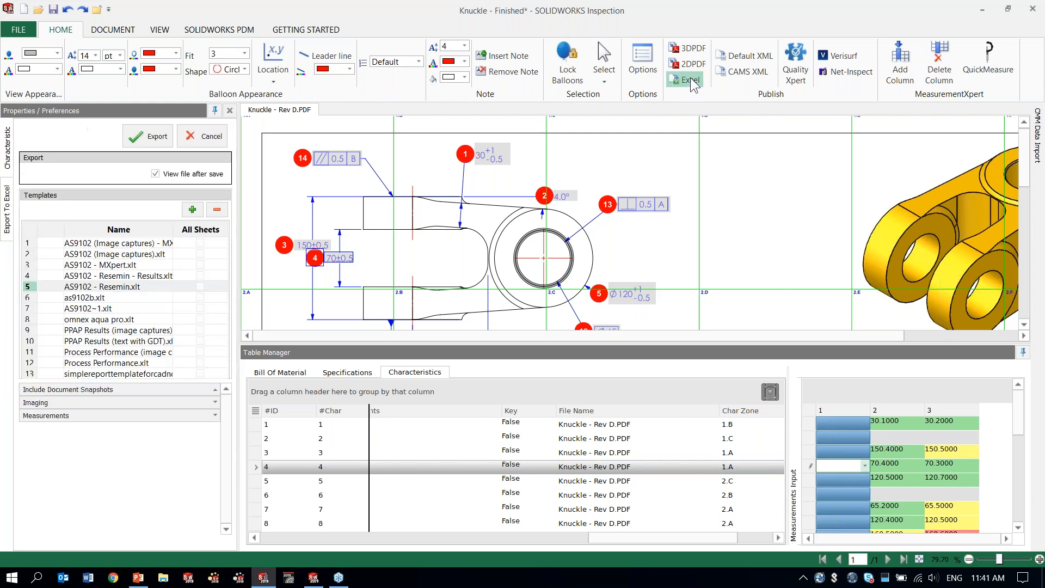
left_click(143, 277)
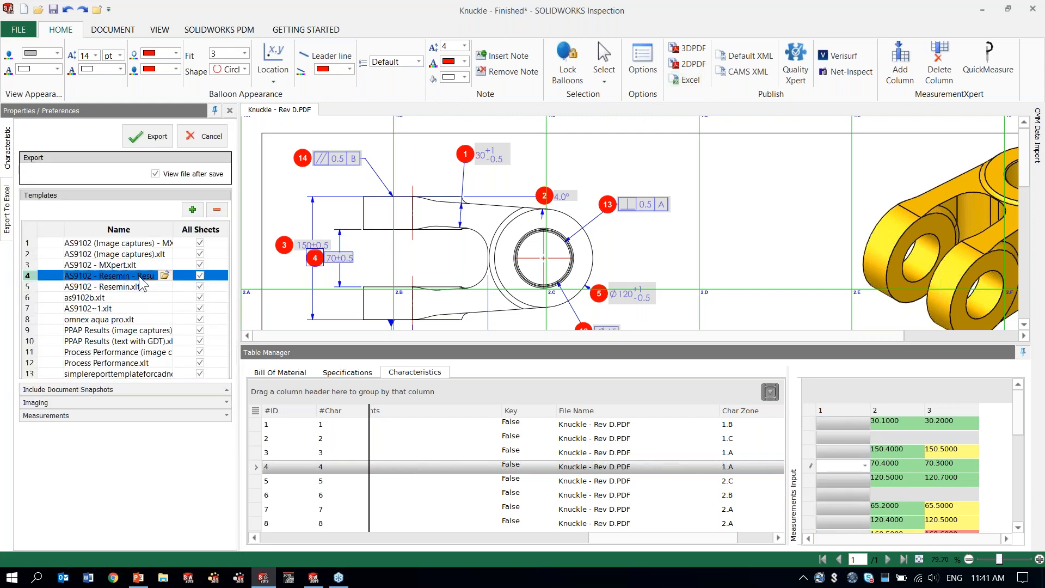
left_click(150, 136)
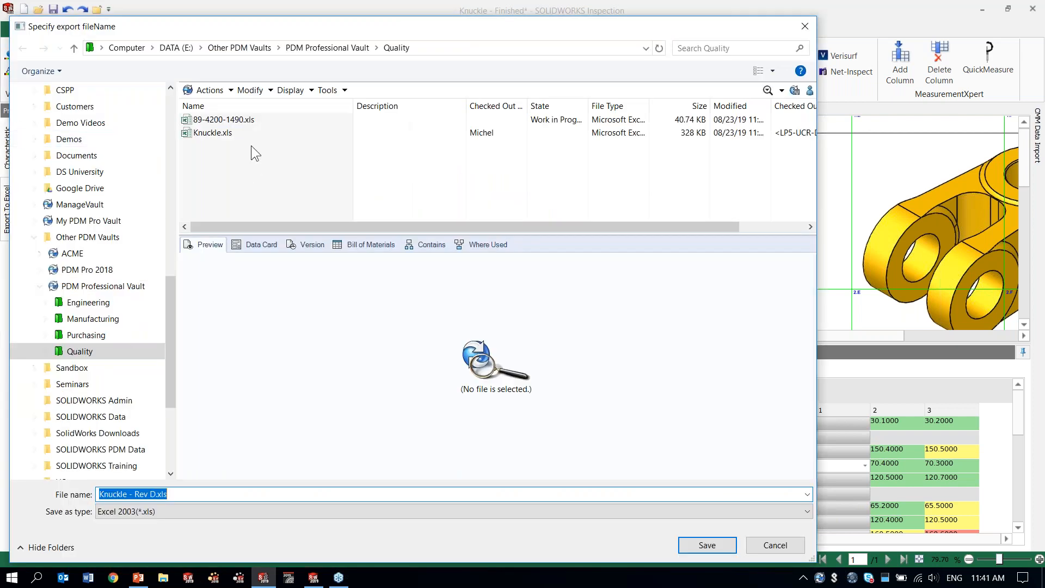
left_click(207, 132)
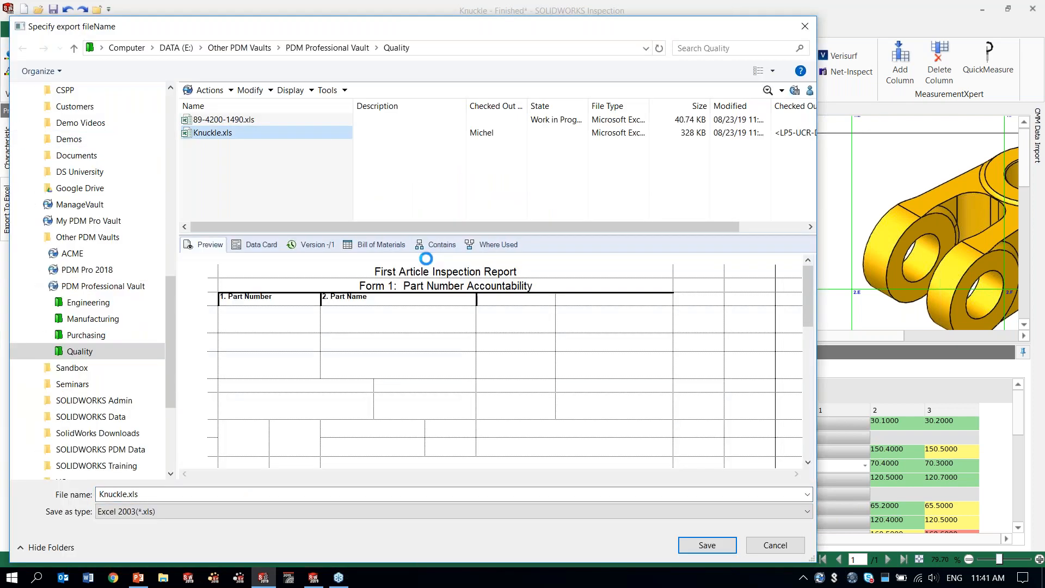
left_click(706, 546)
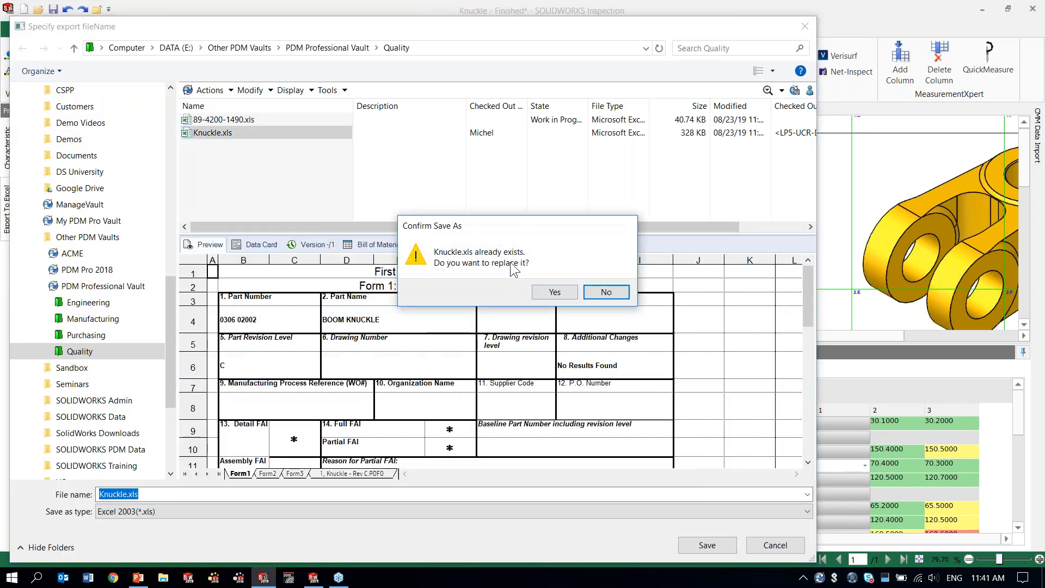
left_click(554, 293)
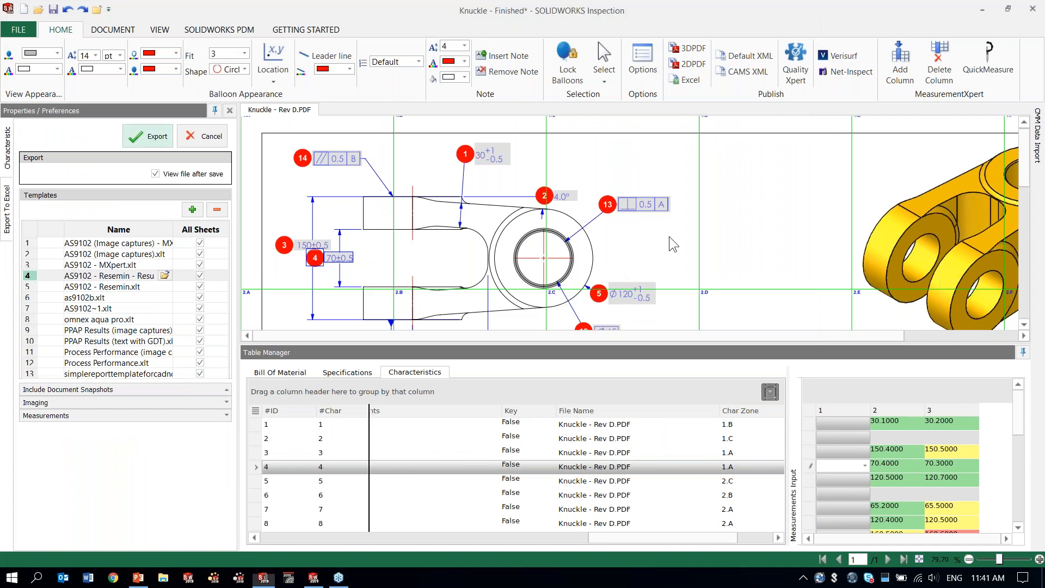
left_click(494, 303)
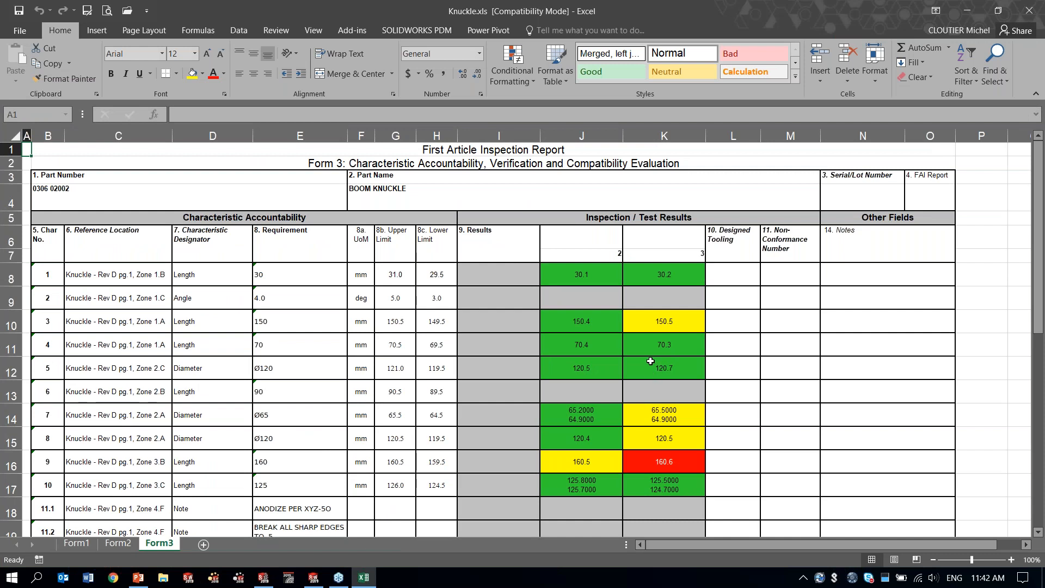
Step: Examine the inspection results of measurement columns 2 and 3 on Form3 of the exported report and close the workbook
scroll(648, 333, "down", 5)
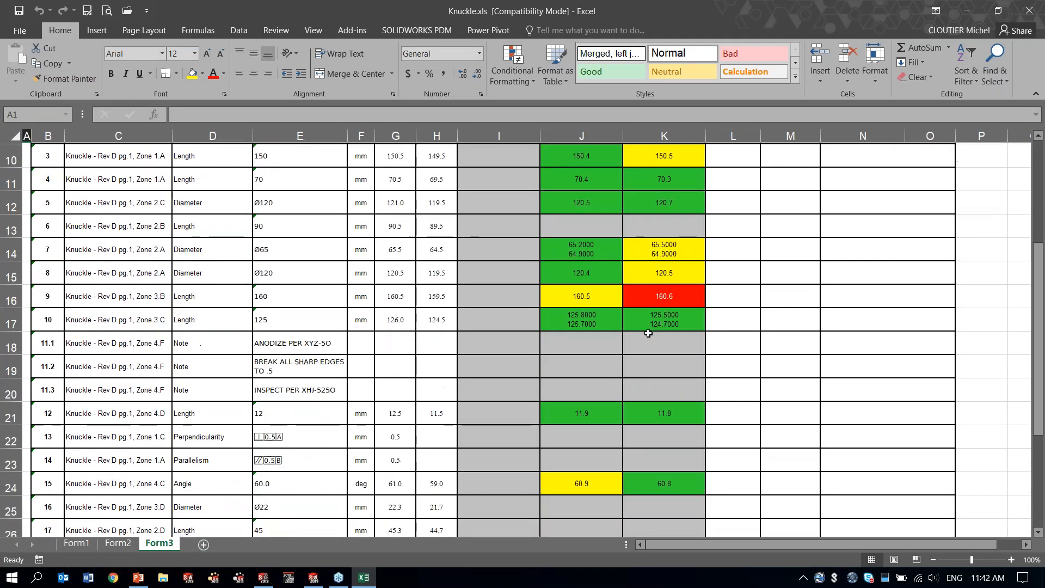
scroll(648, 334, "up", 5)
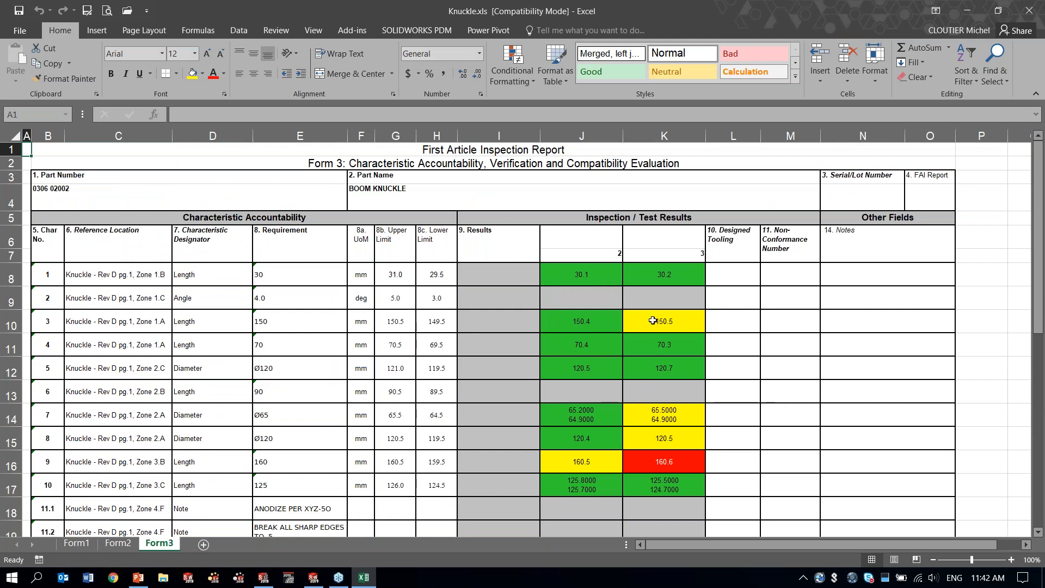
scroll(652, 320, "down", 1)
scroll(653, 321, "down", 1)
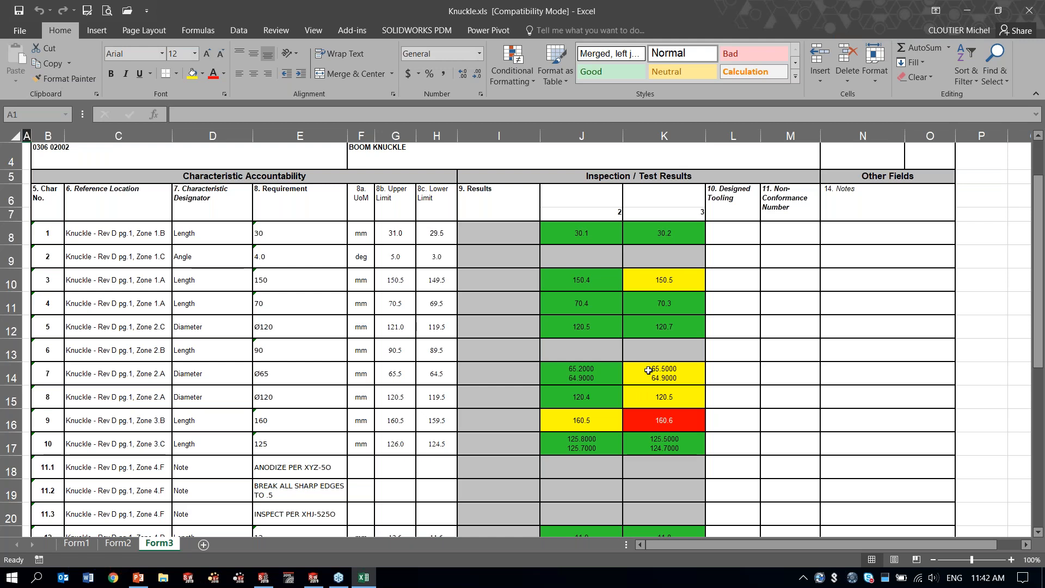
scroll(648, 370, "up", 1)
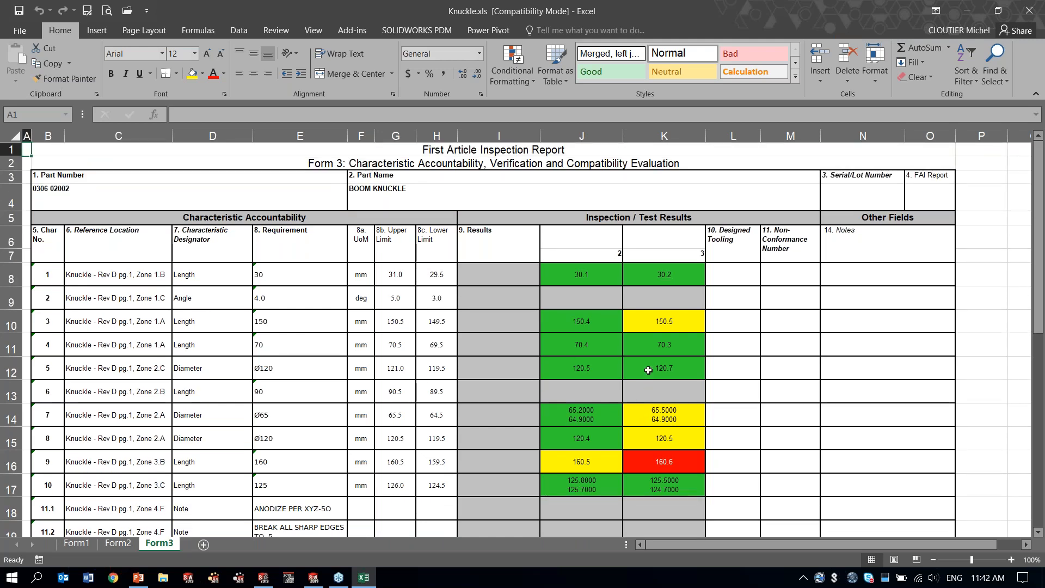
left_click(1032, 7)
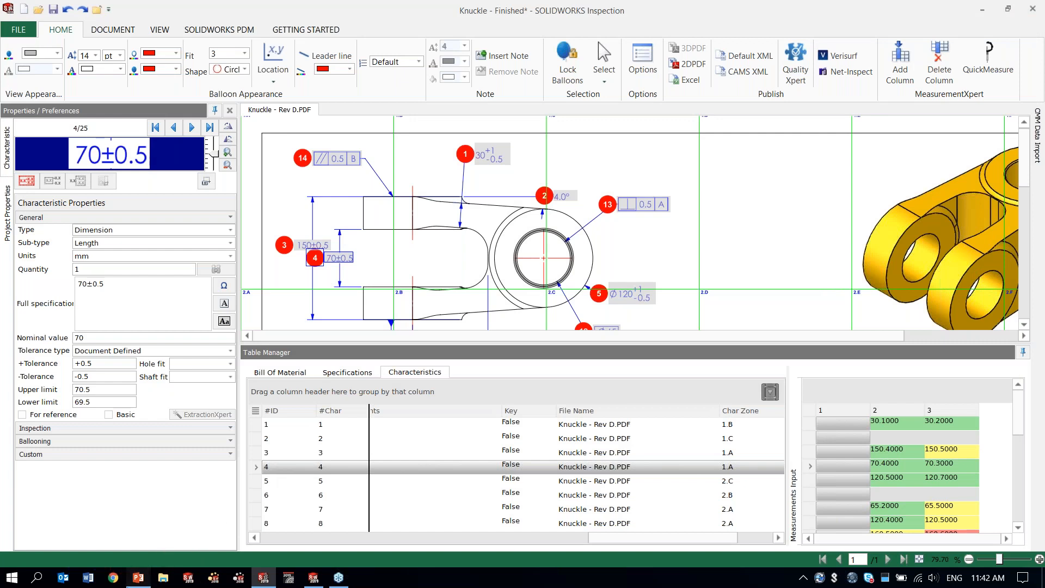
Step: Switch to the PowerPoint slide show and advance to the following slide
left_click(138, 577)
key("Right")
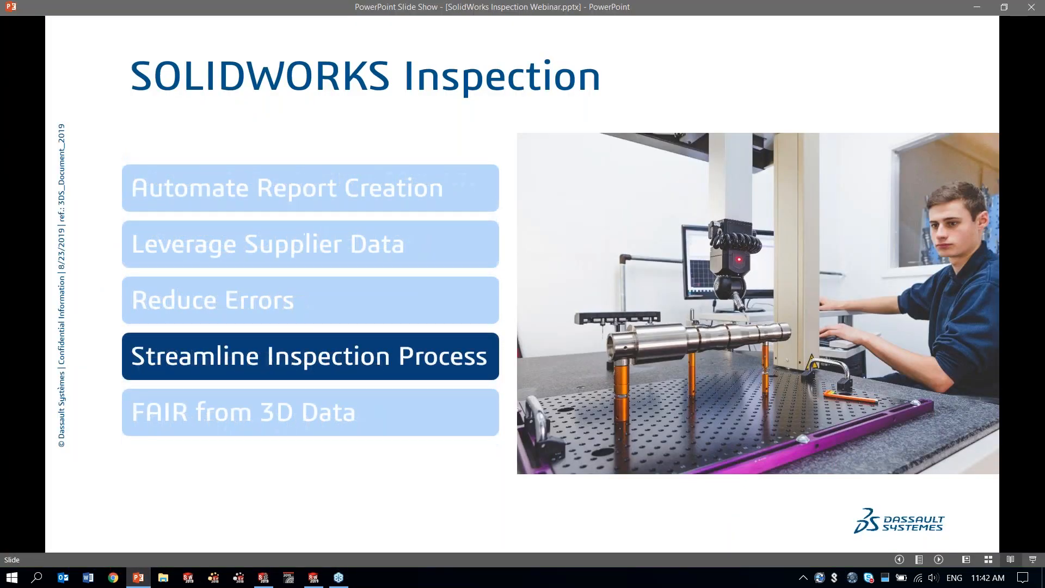